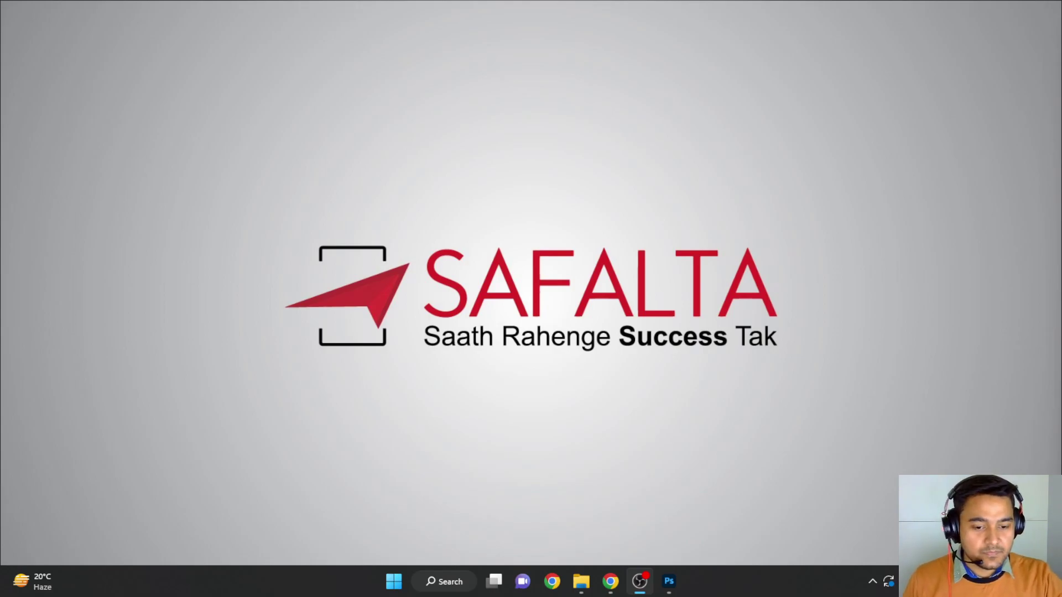
Step: Bring the blank Untitled-1 Photoshop window to the front from the taskbar
{"action": "left_click", "coordinate": [669, 581]}
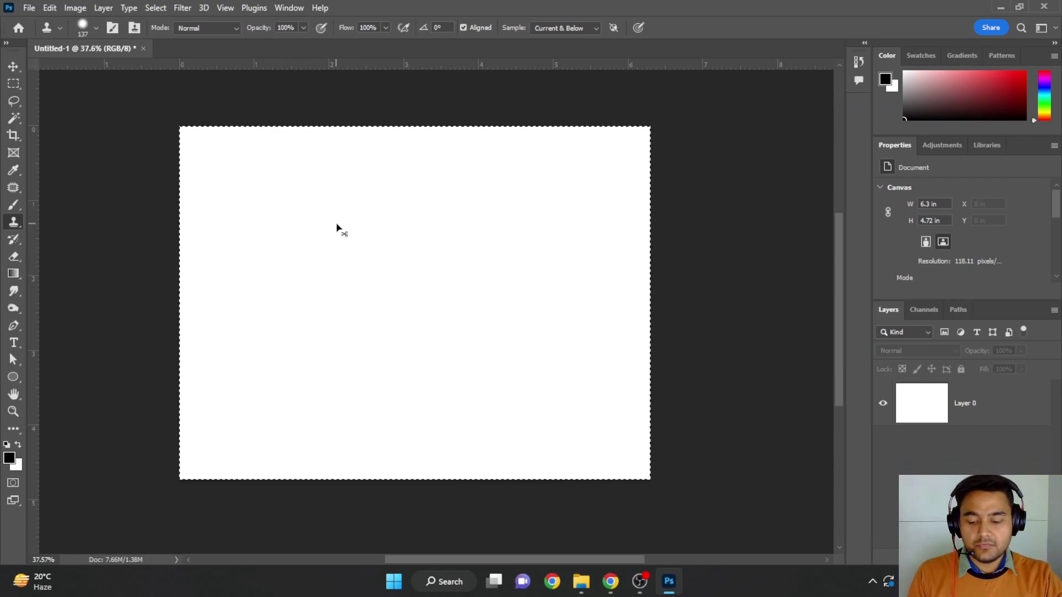
Step: Deselect the whole canvas and switch to the Move tool
{"action": "key", "text": "ctrl+d"}
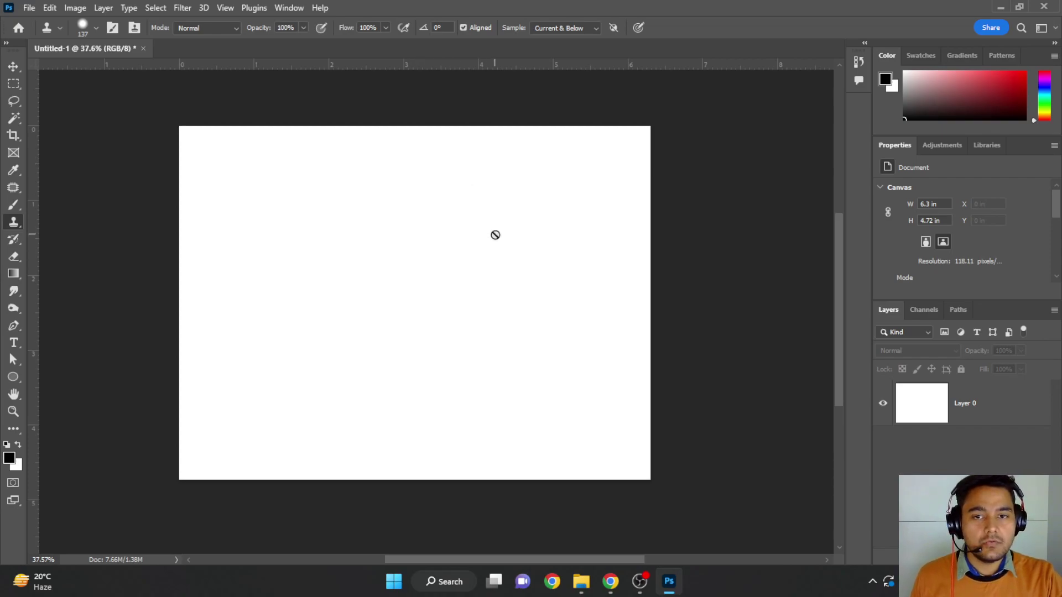
{"action": "left_click", "coordinate": [13, 67]}
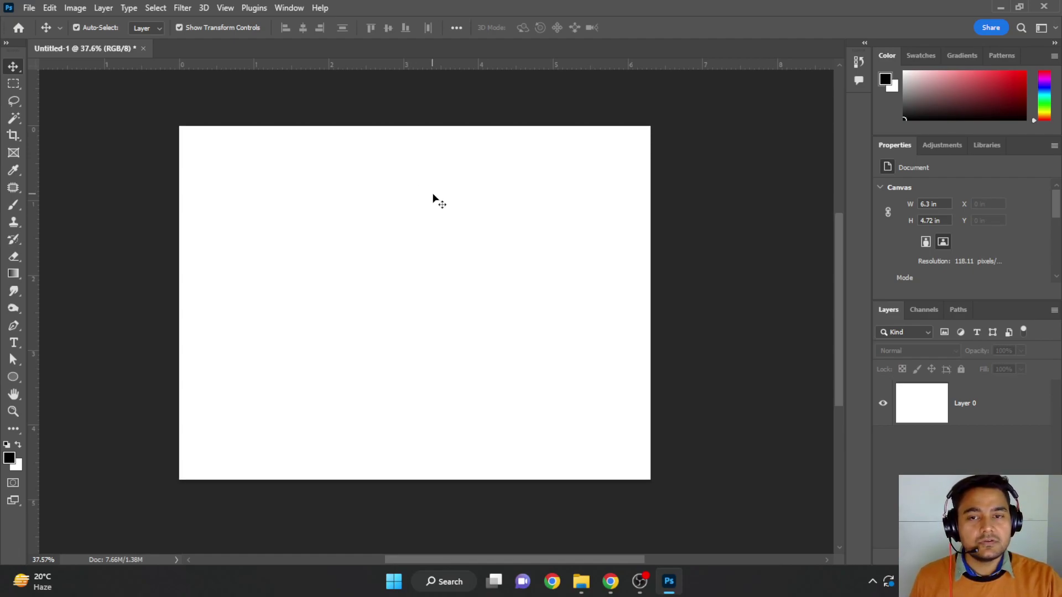
Step: Select Layer 0 and undock the Layers panel into its own wider column
{"action": "left_click", "coordinate": [395, 227]}
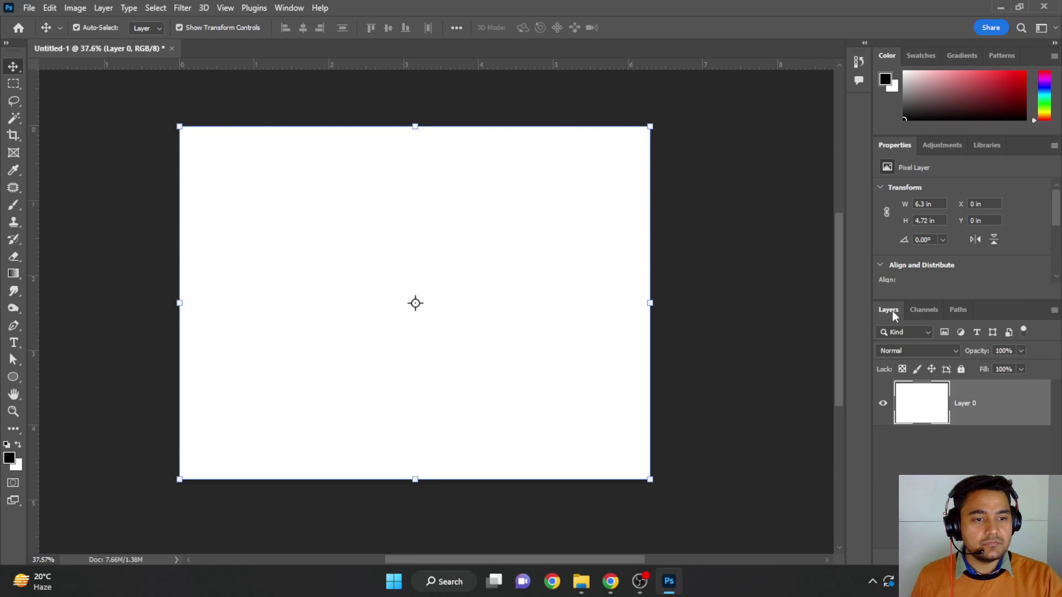
{"action": "left_click_drag", "start_coordinate": [891, 311], "coordinate": [832, 157]}
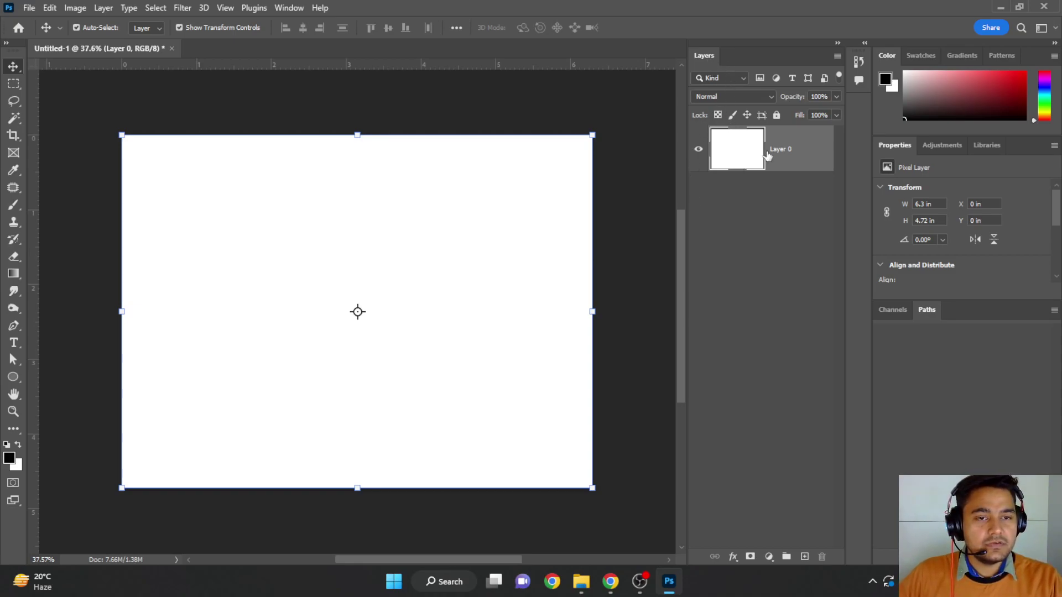
{"action": "left_click_drag", "start_coordinate": [688, 153], "coordinate": [666, 155]}
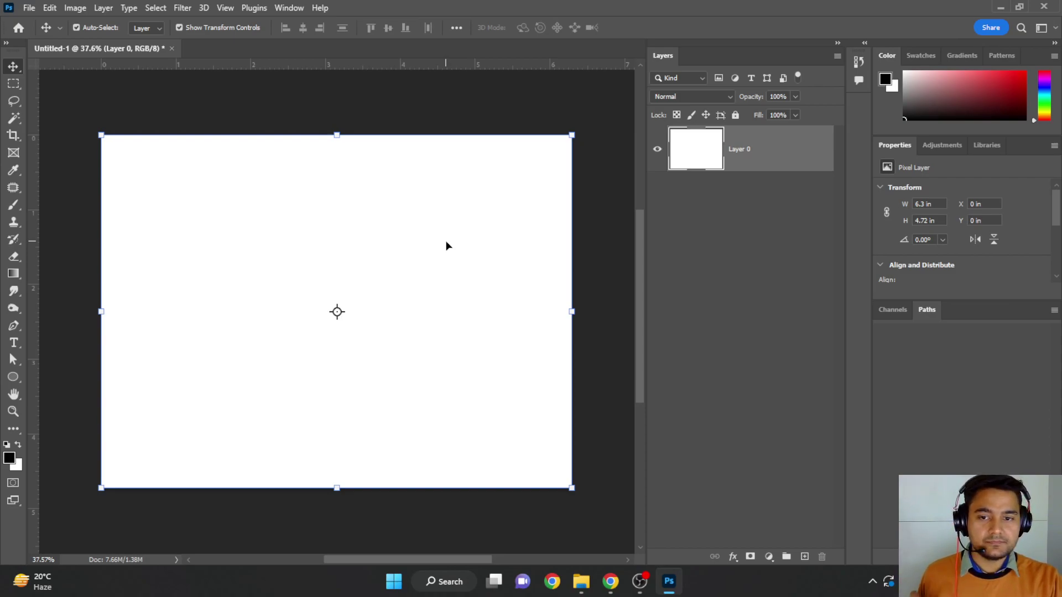
Step: Drag Layer 0 around the canvas, leaving it offset to X −0.32 in, Y 0.25 in
{"action": "mouse_move", "coordinate": [447, 246]}
{"action": "left_mouse_down"}
{"action": "mouse_move", "coordinate": [457, 247]}
{"action": "mouse_move", "coordinate": [414, 256]}
{"action": "mouse_move", "coordinate": [443, 275]}
{"action": "mouse_move", "coordinate": [418, 210]}
{"action": "mouse_move", "coordinate": [410, 297]}
{"action": "mouse_move", "coordinate": [407, 275]}
{"action": "left_mouse_up"}
{"action": "mouse_move", "coordinate": [373, 238]}
{"action": "left_mouse_down"}
{"action": "mouse_move", "coordinate": [387, 294]}
{"action": "mouse_move", "coordinate": [394, 268]}
{"action": "mouse_move", "coordinate": [368, 277]}
{"action": "mouse_move", "coordinate": [328, 258]}
{"action": "mouse_move", "coordinate": [361, 230]}
{"action": "left_mouse_up"}
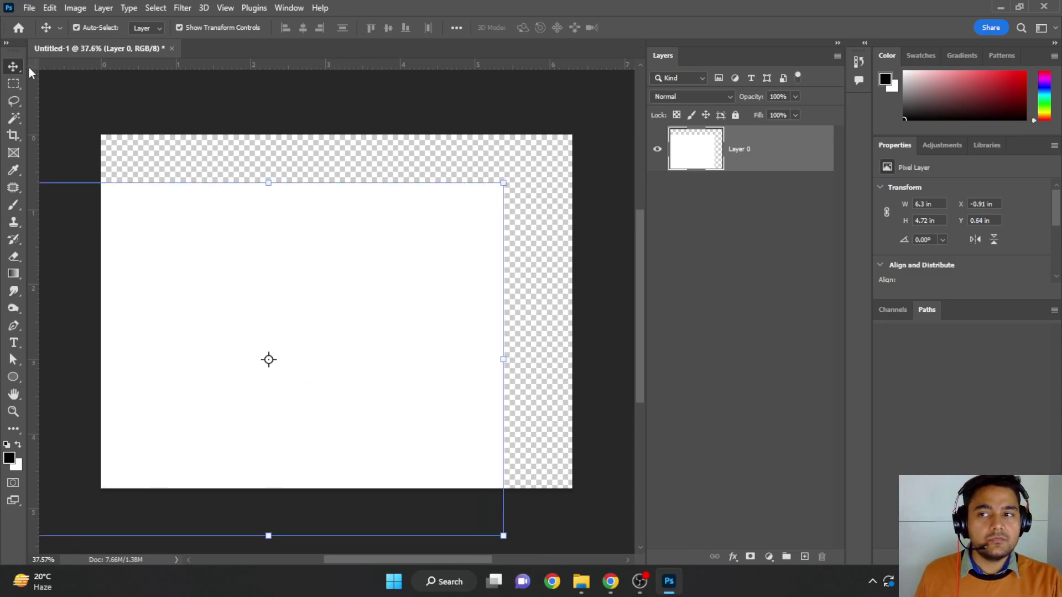
{"action": "left_click_drag", "start_coordinate": [340, 279], "coordinate": [339, 220]}
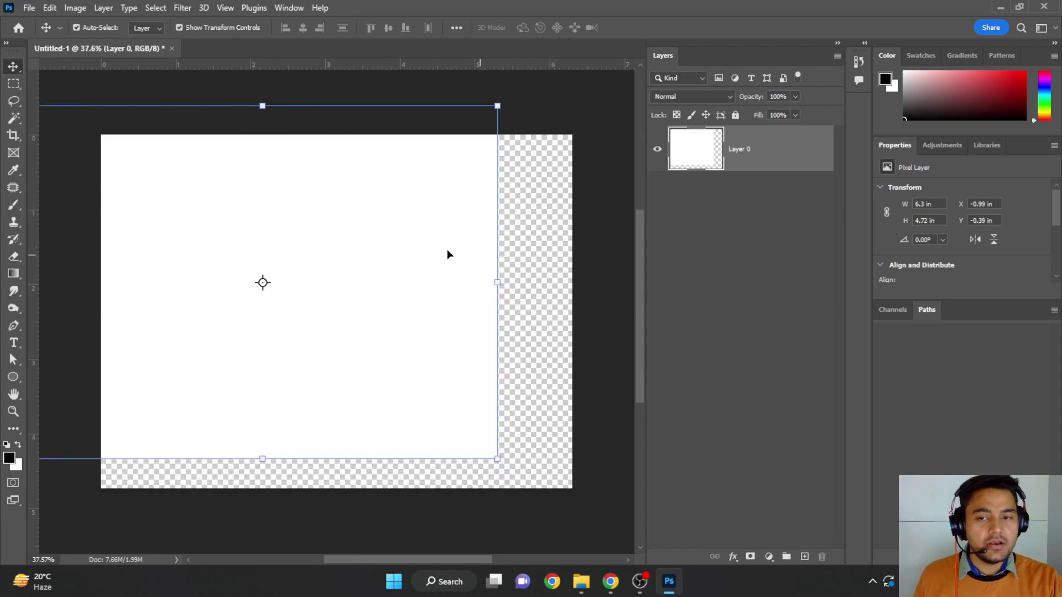
{"action": "left_click", "coordinate": [344, 239]}
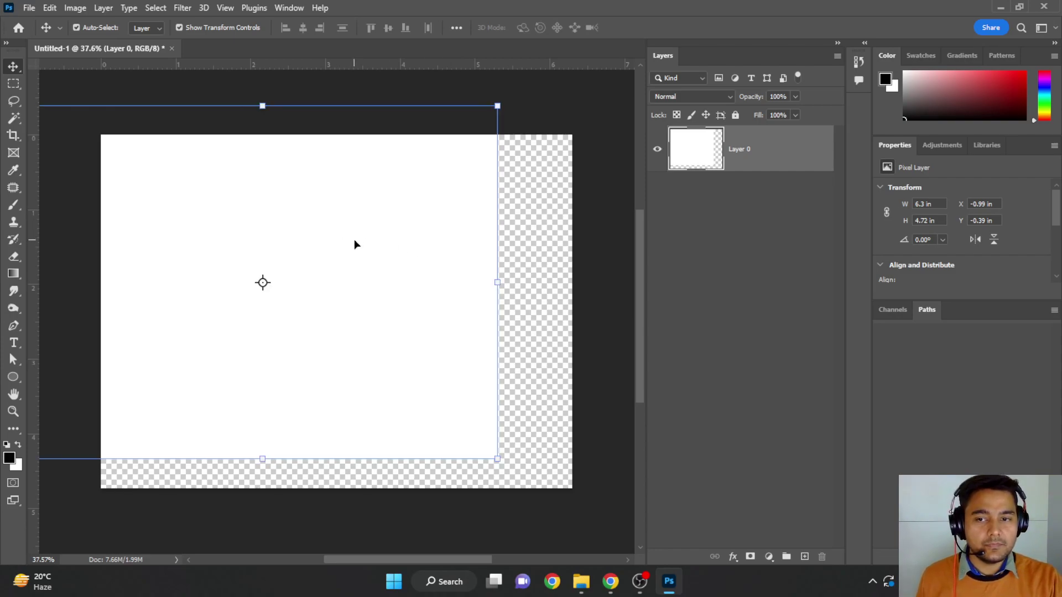
{"action": "left_click", "coordinate": [318, 192]}
{"action": "left_click_drag", "start_coordinate": [318, 192], "coordinate": [344, 228]}
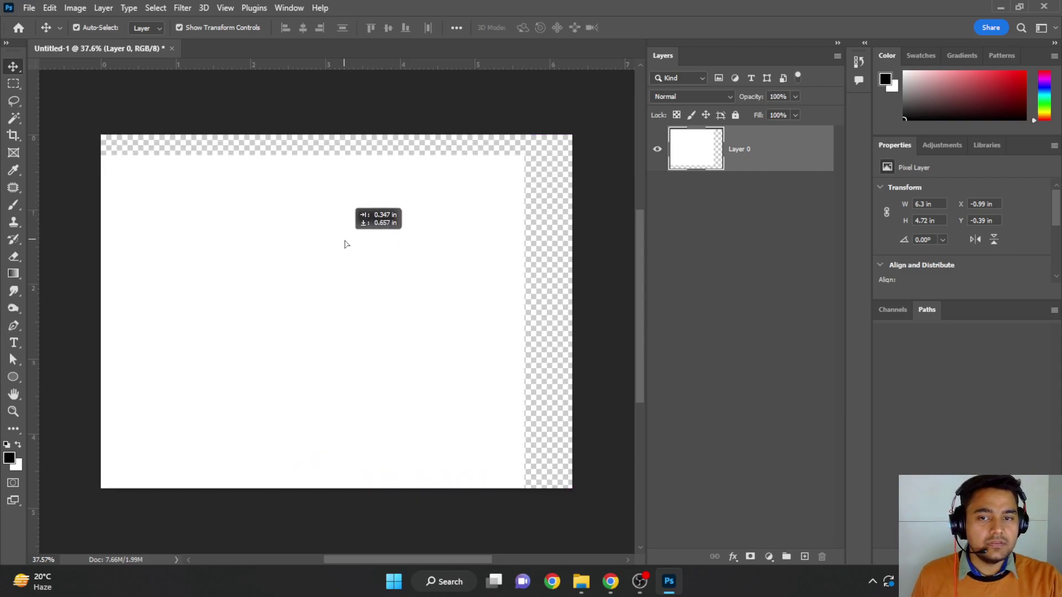
{"action": "mouse_move", "coordinate": [345, 229]}
{"action": "left_mouse_down"}
{"action": "mouse_move", "coordinate": [374, 278]}
{"action": "mouse_move", "coordinate": [383, 237]}
{"action": "left_mouse_up"}
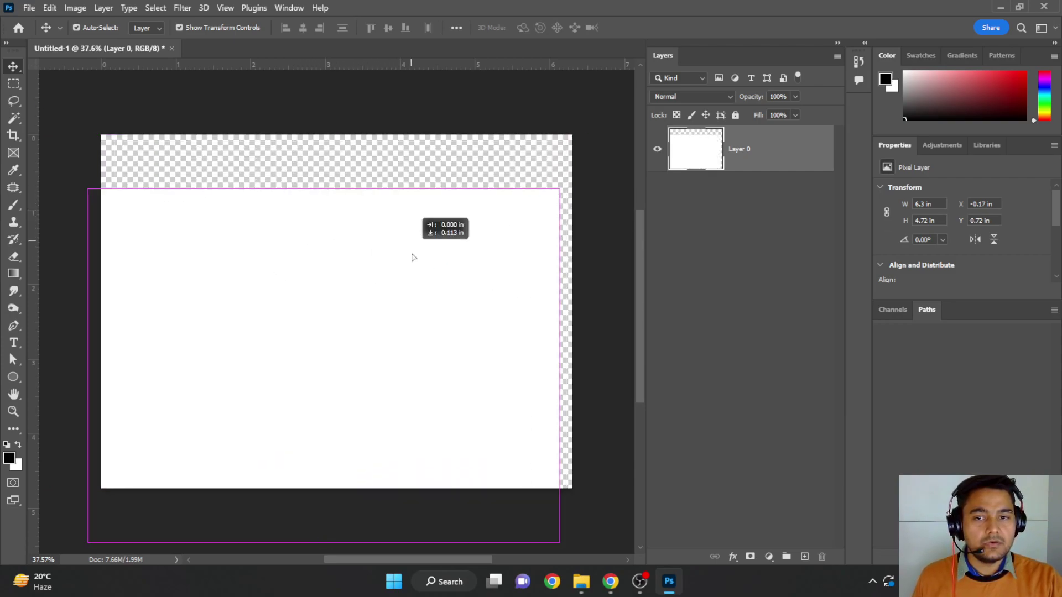
{"action": "mouse_move", "coordinate": [438, 288]}
{"action": "left_mouse_down"}
{"action": "mouse_move", "coordinate": [379, 199]}
{"action": "mouse_move", "coordinate": [422, 275]}
{"action": "mouse_move", "coordinate": [472, 246]}
{"action": "mouse_move", "coordinate": [426, 323]}
{"action": "mouse_move", "coordinate": [433, 285]}
{"action": "left_mouse_up"}
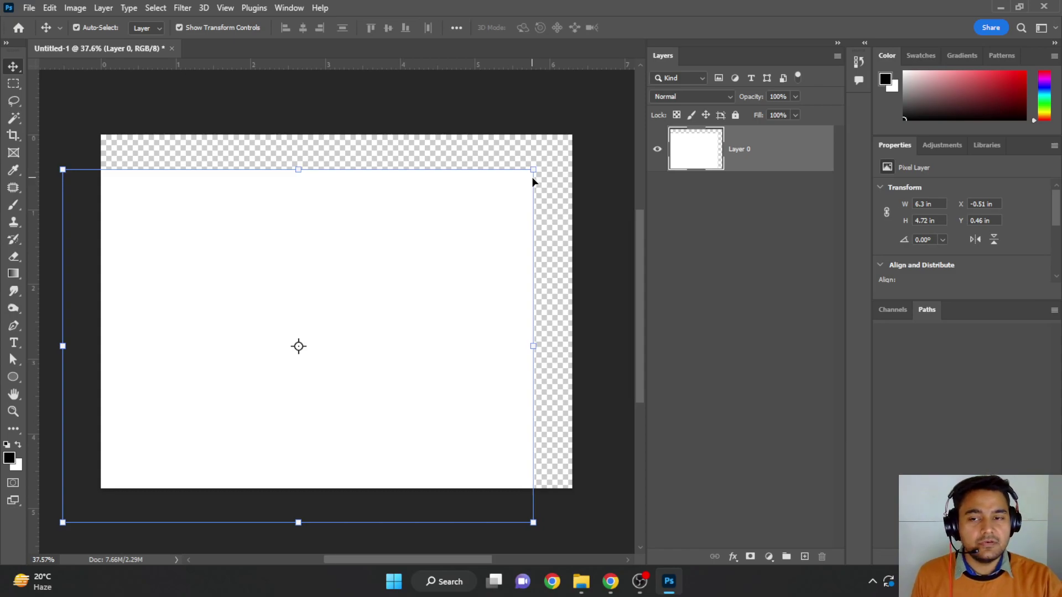
{"action": "left_click_drag", "start_coordinate": [449, 256], "coordinate": [444, 236]}
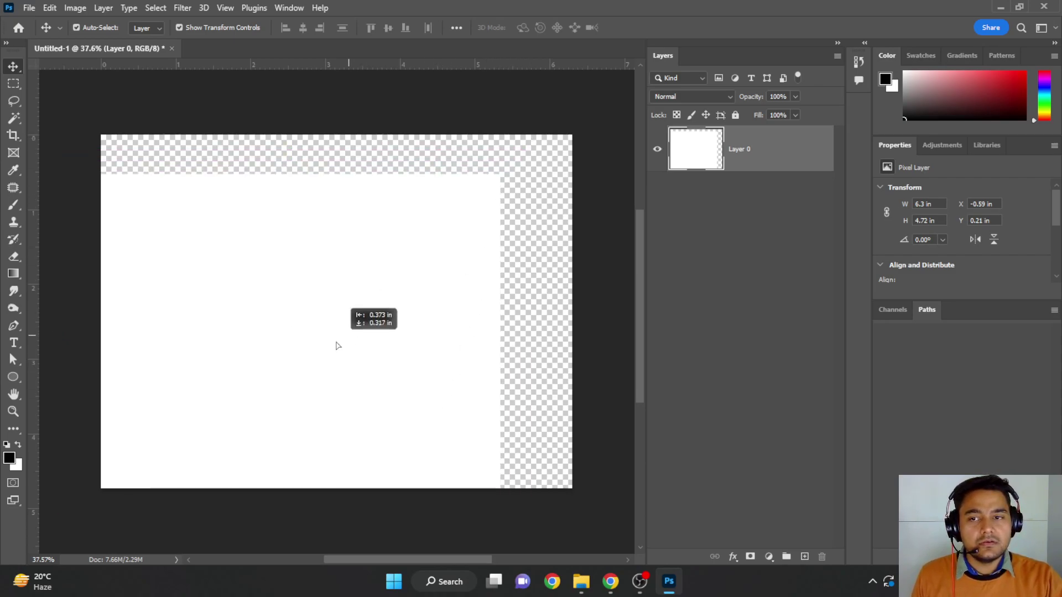
{"action": "mouse_move", "coordinate": [383, 313]}
{"action": "left_mouse_down"}
{"action": "mouse_move", "coordinate": [341, 322]}
{"action": "mouse_move", "coordinate": [386, 286]}
{"action": "left_mouse_up"}
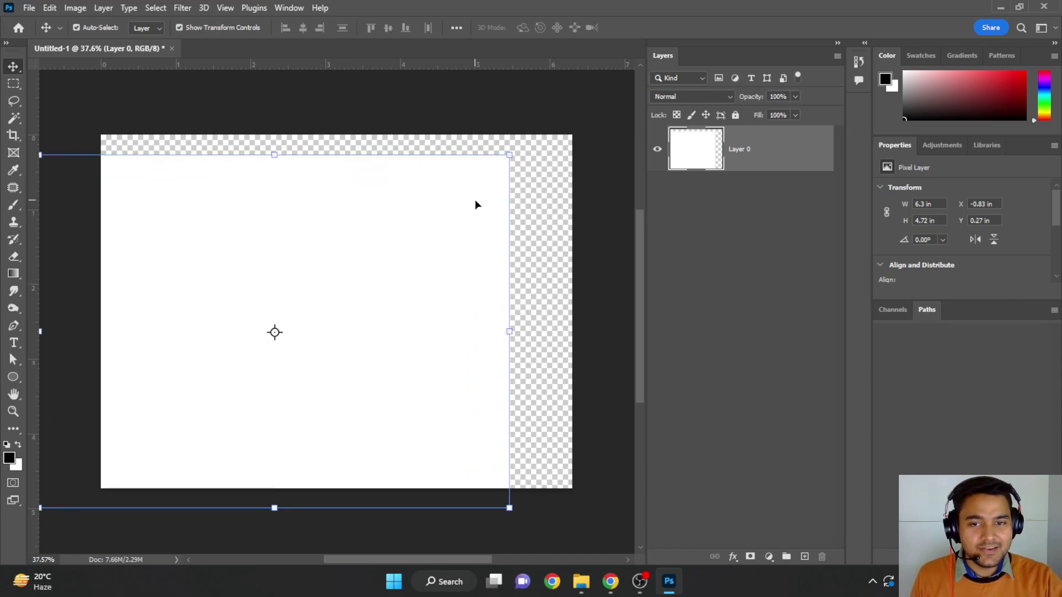
{"action": "left_click_drag", "start_coordinate": [474, 199], "coordinate": [492, 213]}
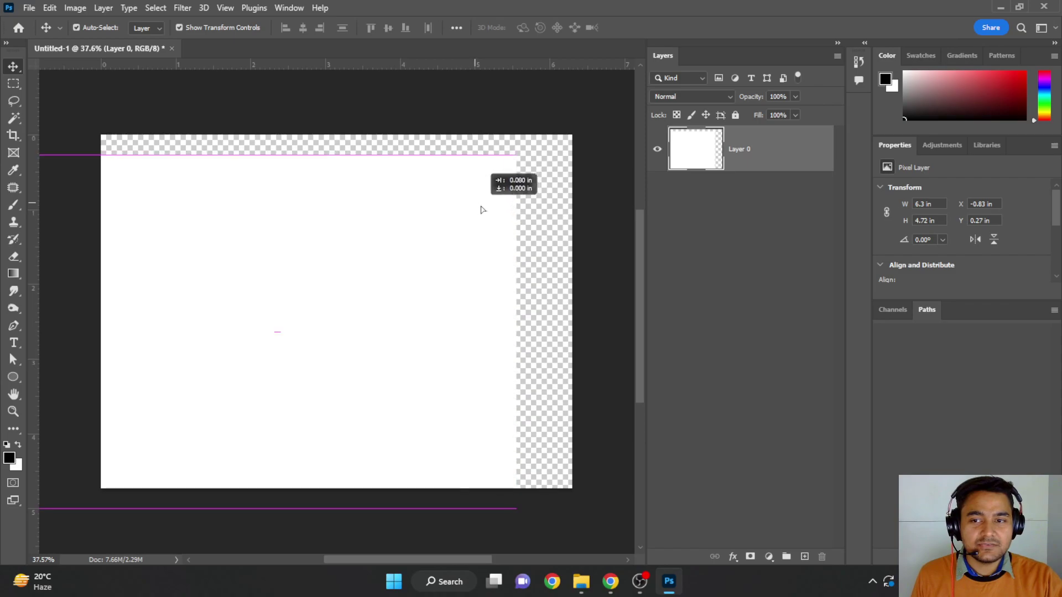
{"action": "mouse_move", "coordinate": [452, 288]}
{"action": "left_mouse_down"}
{"action": "mouse_move", "coordinate": [471, 275]}
{"action": "mouse_move", "coordinate": [463, 268]}
{"action": "left_mouse_up"}
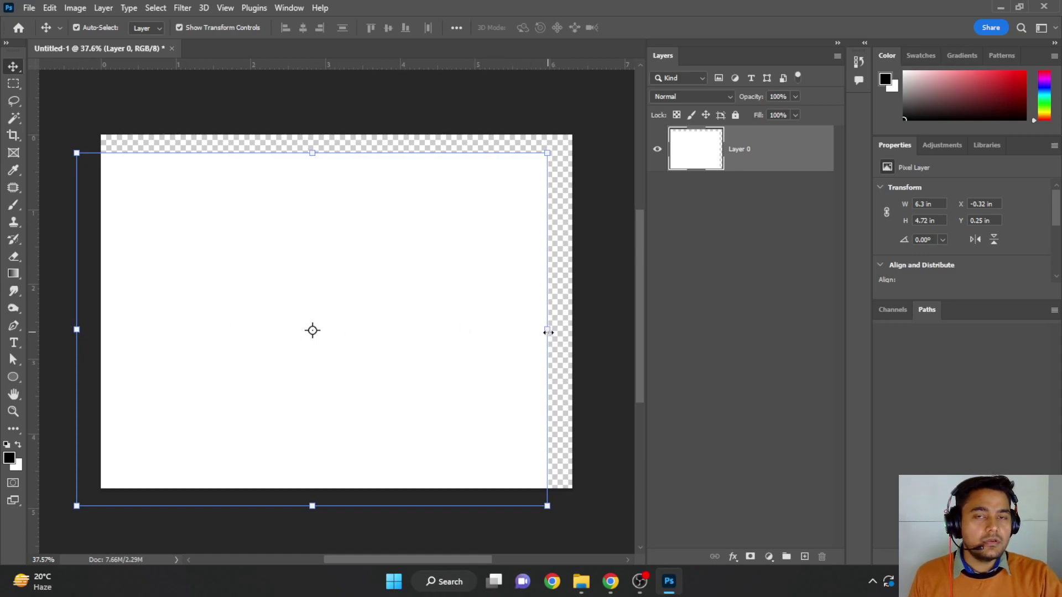
Step: Narrow the white Layer 0 from its sides and shorten it from the top and bottom
{"action": "left_click_drag", "start_coordinate": [471, 240], "coordinate": [480, 242]}
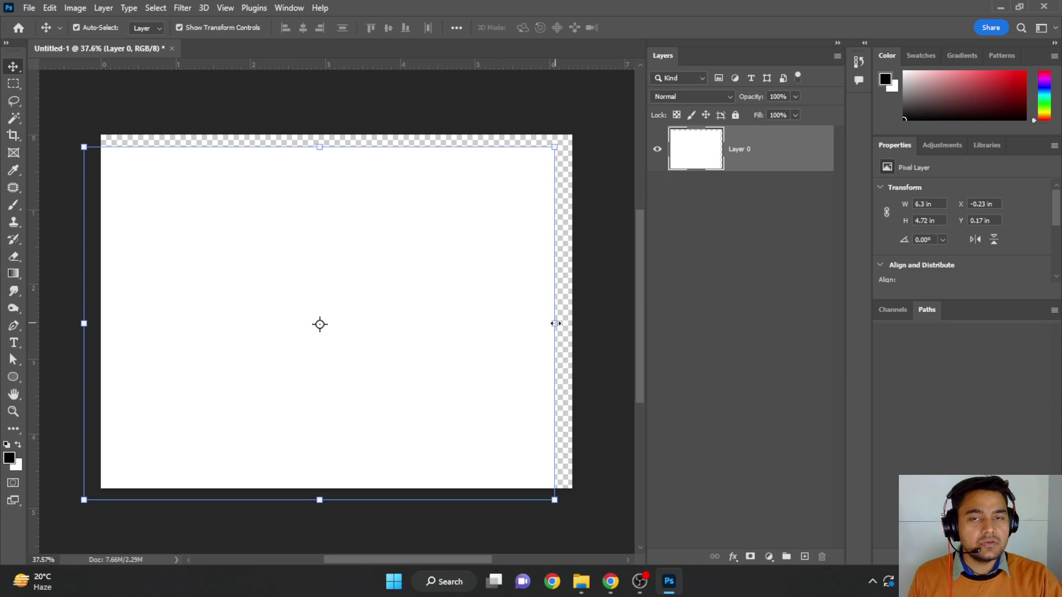
{"action": "mouse_move", "coordinate": [554, 324]}
{"action": "left_mouse_down"}
{"action": "mouse_move", "coordinate": [322, 324]}
{"action": "mouse_move", "coordinate": [534, 311]}
{"action": "left_mouse_up"}
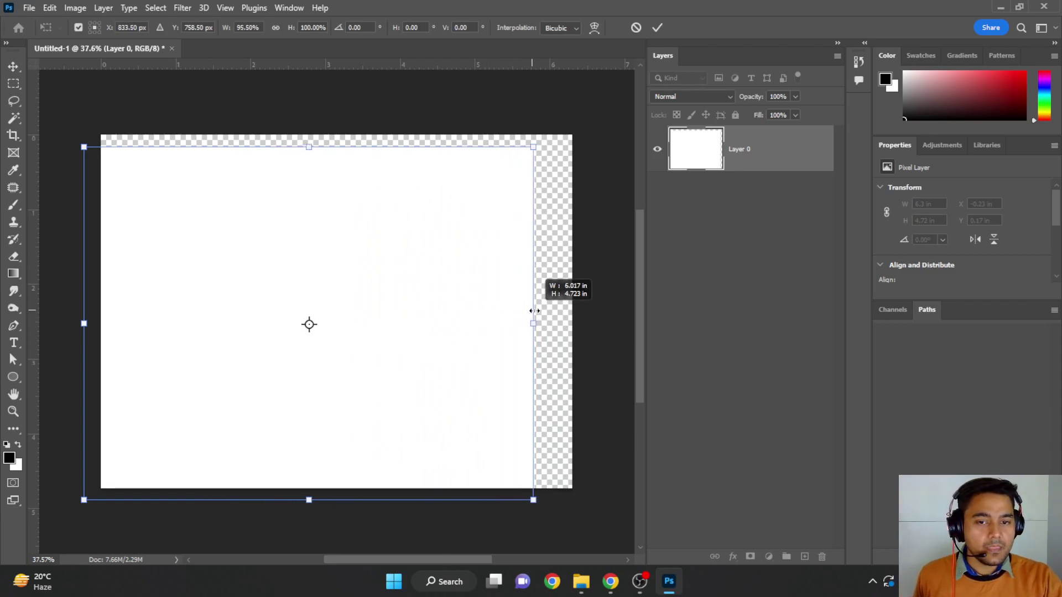
{"action": "mouse_move", "coordinate": [534, 311]}
{"action": "left_mouse_down"}
{"action": "mouse_move", "coordinate": [264, 317]}
{"action": "mouse_move", "coordinate": [297, 334]}
{"action": "mouse_move", "coordinate": [485, 332]}
{"action": "mouse_move", "coordinate": [231, 334]}
{"action": "mouse_move", "coordinate": [385, 344]}
{"action": "mouse_move", "coordinate": [436, 332]}
{"action": "mouse_move", "coordinate": [460, 211]}
{"action": "mouse_move", "coordinate": [496, 266]}
{"action": "mouse_move", "coordinate": [506, 324]}
{"action": "mouse_move", "coordinate": [548, 323]}
{"action": "mouse_move", "coordinate": [261, 324]}
{"action": "mouse_move", "coordinate": [485, 343]}
{"action": "mouse_move", "coordinate": [267, 344]}
{"action": "mouse_move", "coordinate": [362, 330]}
{"action": "left_mouse_up"}
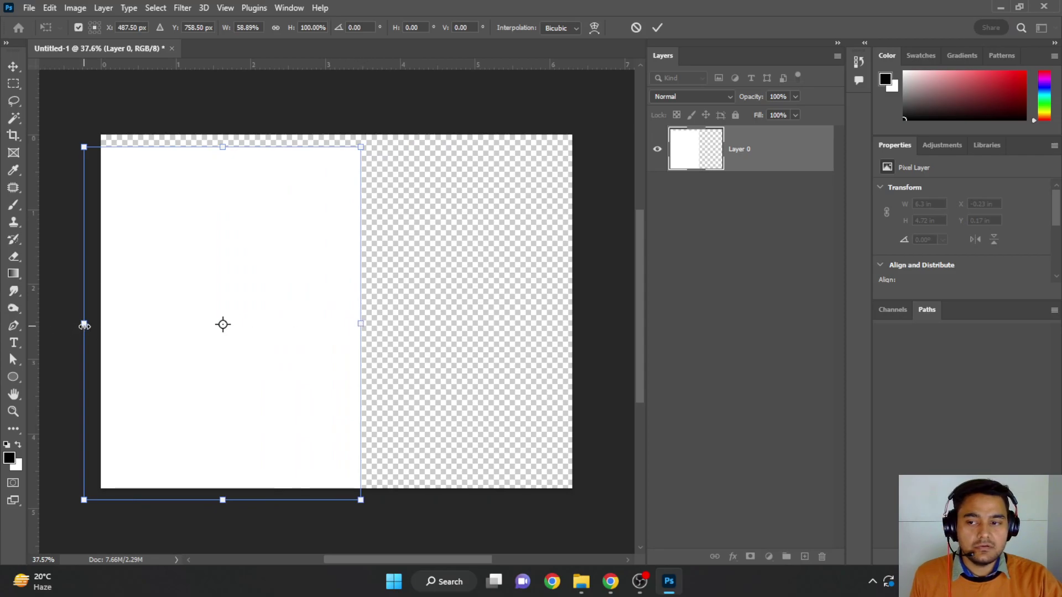
{"action": "mouse_move", "coordinate": [84, 324]}
{"action": "left_mouse_down"}
{"action": "mouse_move", "coordinate": [210, 320]}
{"action": "mouse_move", "coordinate": [189, 322]}
{"action": "left_mouse_up"}
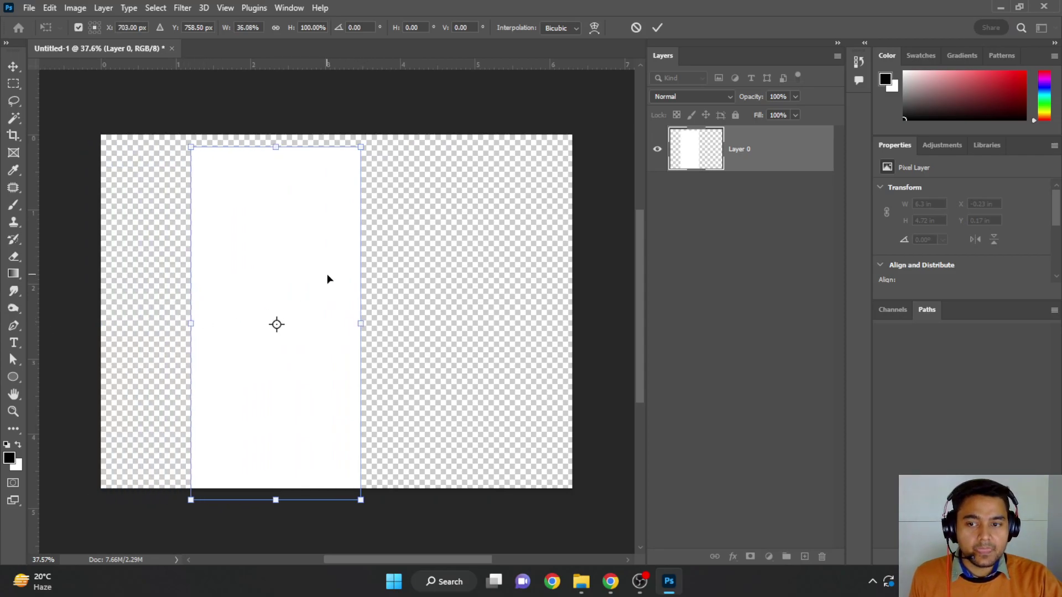
{"action": "left_click_drag", "start_coordinate": [327, 274], "coordinate": [407, 268]}
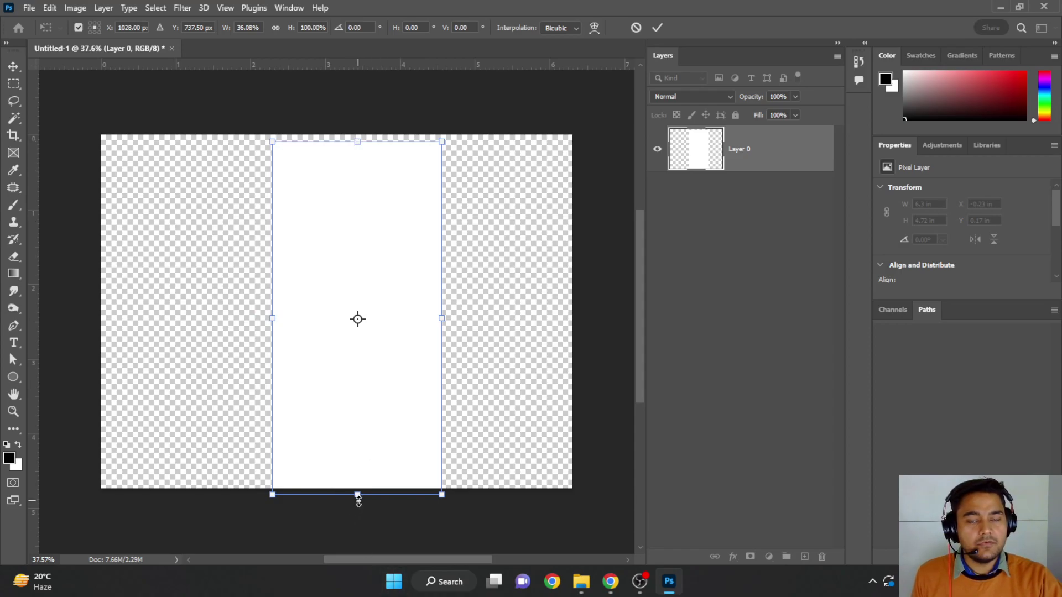
{"action": "mouse_move", "coordinate": [358, 495]}
{"action": "left_mouse_down"}
{"action": "mouse_move", "coordinate": [384, 277]}
{"action": "mouse_move", "coordinate": [385, 459]}
{"action": "left_mouse_up"}
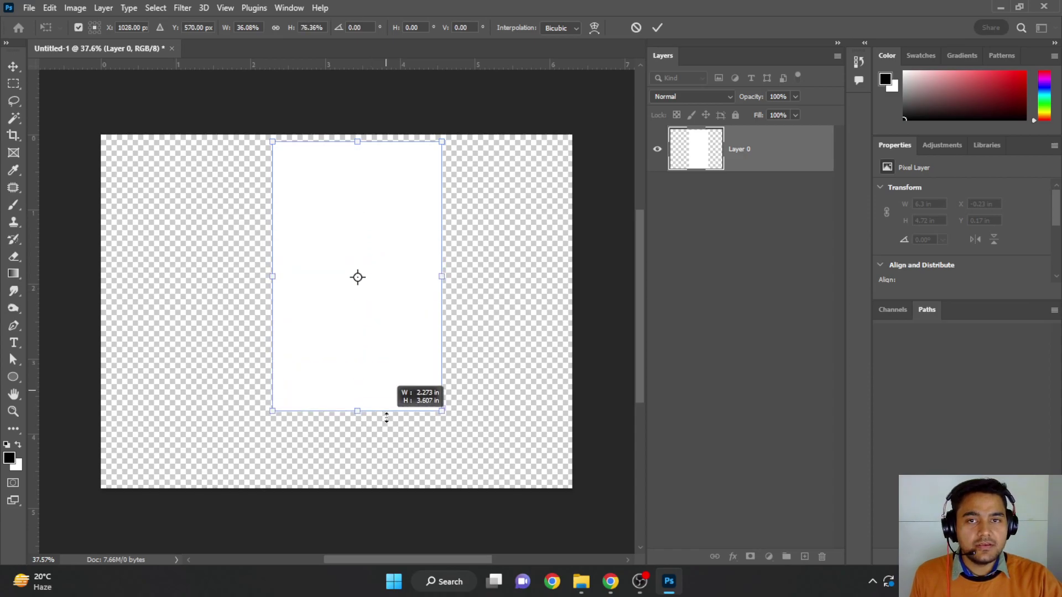
{"action": "left_click_drag", "start_coordinate": [360, 142], "coordinate": [359, 170]}
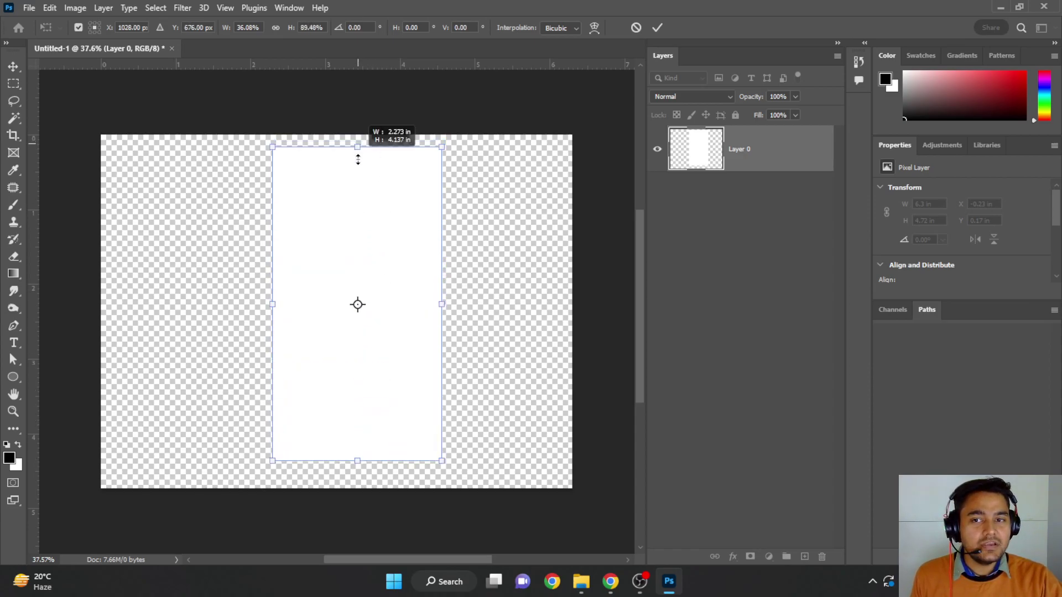
Step: Resize the white layer to about 45% width and 53% height, centred on the canvas
{"action": "left_click_drag", "start_coordinate": [445, 302], "coordinate": [531, 321]}
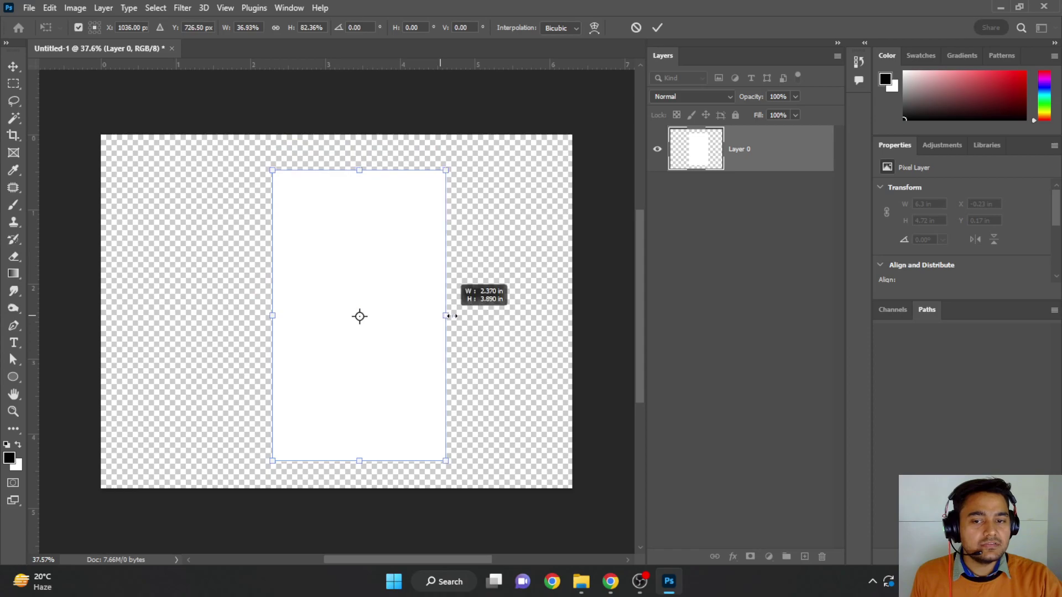
{"action": "left_click_drag", "start_coordinate": [474, 338], "coordinate": [312, 353]}
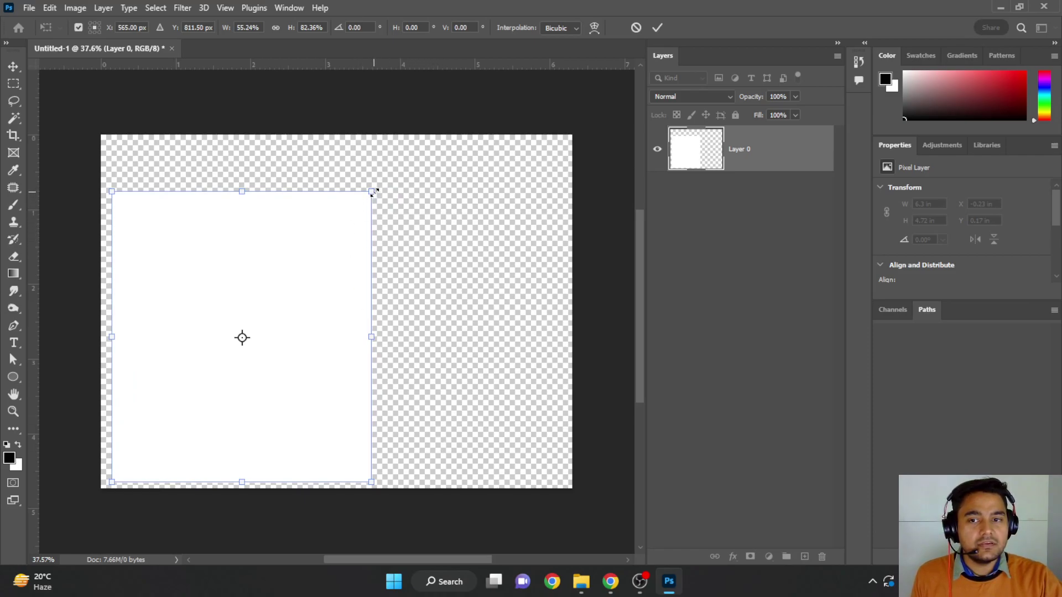
{"action": "mouse_move", "coordinate": [372, 192]}
{"action": "left_mouse_down"}
{"action": "mouse_move", "coordinate": [327, 299]}
{"action": "mouse_move", "coordinate": [417, 275]}
{"action": "mouse_move", "coordinate": [562, 138]}
{"action": "mouse_move", "coordinate": [236, 221]}
{"action": "mouse_move", "coordinate": [423, 182]}
{"action": "mouse_move", "coordinate": [210, 176]}
{"action": "mouse_move", "coordinate": [188, 375]}
{"action": "mouse_move", "coordinate": [217, 183]}
{"action": "mouse_move", "coordinate": [481, 138]}
{"action": "mouse_move", "coordinate": [543, 337]}
{"action": "mouse_move", "coordinate": [542, 174]}
{"action": "mouse_move", "coordinate": [268, 150]}
{"action": "mouse_move", "coordinate": [332, 194]}
{"action": "mouse_move", "coordinate": [438, 214]}
{"action": "mouse_move", "coordinate": [531, 161]}
{"action": "mouse_move", "coordinate": [538, 173]}
{"action": "mouse_move", "coordinate": [296, 311]}
{"action": "left_mouse_up"}
{"action": "mouse_move", "coordinate": [268, 372]}
{"action": "left_mouse_down"}
{"action": "mouse_move", "coordinate": [387, 286]}
{"action": "mouse_move", "coordinate": [427, 277]}
{"action": "mouse_move", "coordinate": [384, 291]}
{"action": "mouse_move", "coordinate": [416, 261]}
{"action": "left_mouse_up"}
{"action": "mouse_move", "coordinate": [473, 213]}
{"action": "left_mouse_down"}
{"action": "mouse_move", "coordinate": [452, 227]}
{"action": "mouse_move", "coordinate": [497, 197]}
{"action": "left_mouse_up"}
{"action": "left_click_drag", "start_coordinate": [464, 271], "coordinate": [417, 290]}
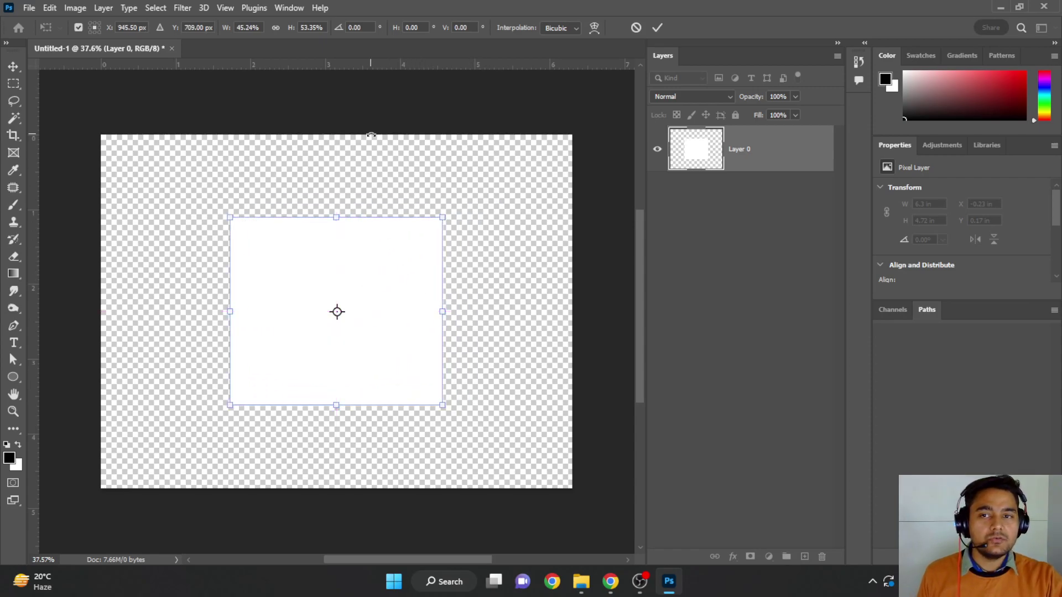
Step: Commit the white layer's resize, then deselect and reselect it
{"action": "key", "text": "Return"}
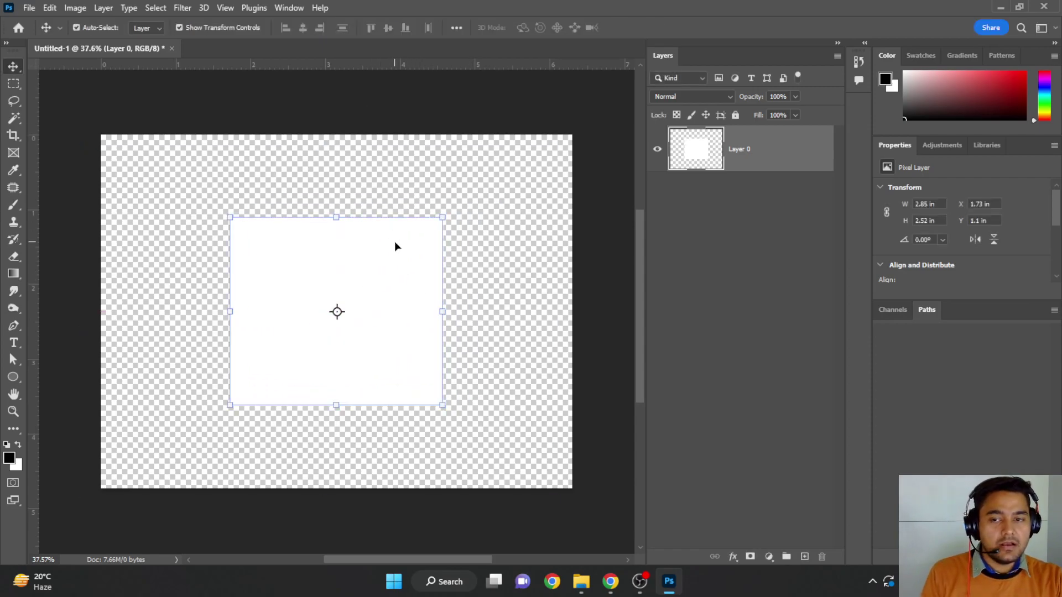
{"action": "left_click", "coordinate": [431, 182]}
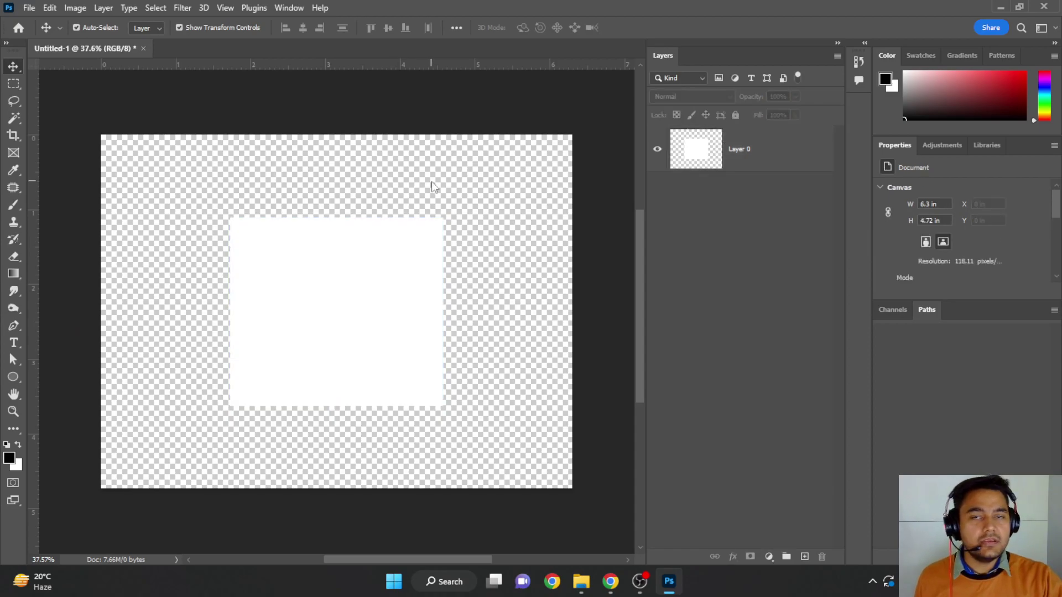
{"action": "left_click", "coordinate": [424, 259]}
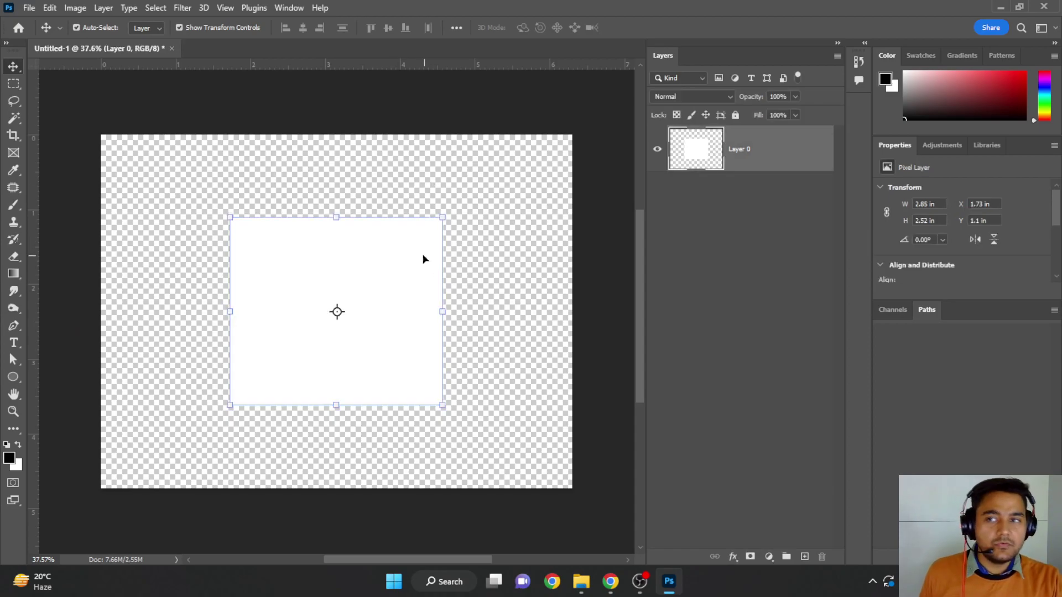
Step: Create Untitled-2 at Default Photoshop Size, 16 × 12 cm, with white background contents
{"action": "left_click", "coordinate": [29, 8]}
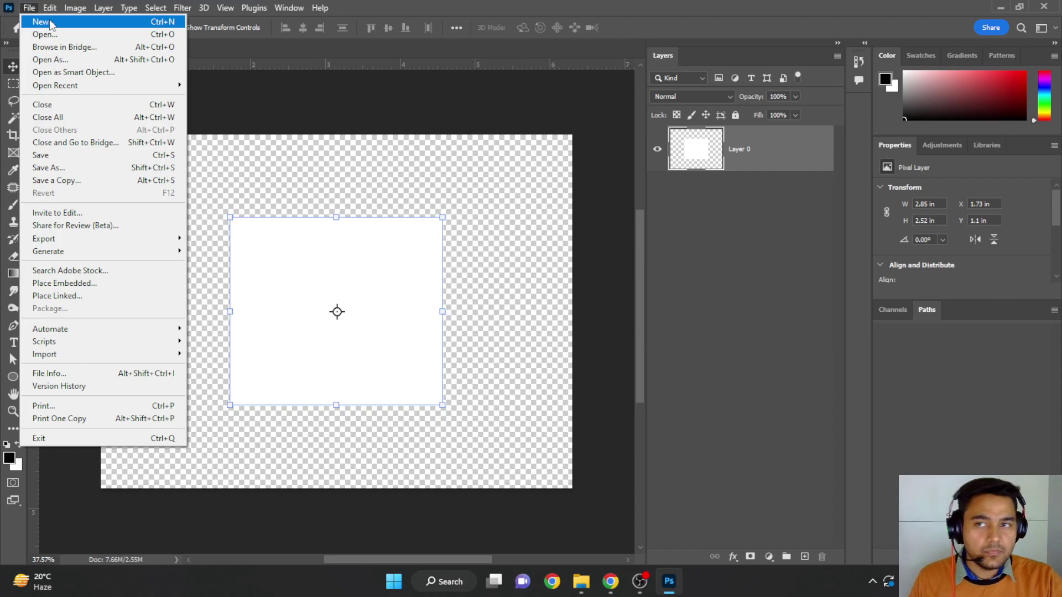
{"action": "left_click", "coordinate": [50, 24]}
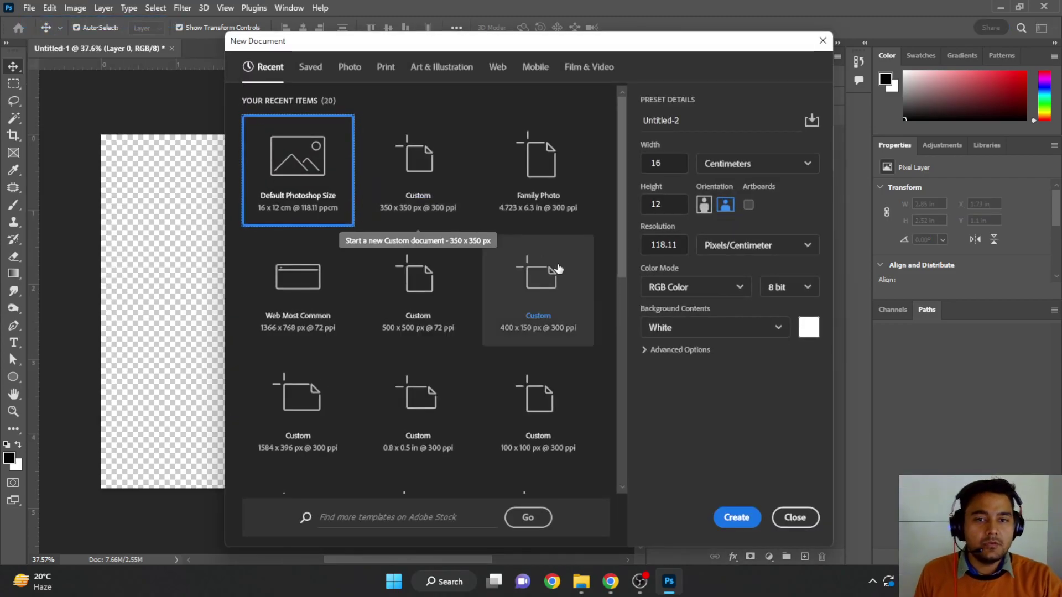
{"action": "left_click", "coordinate": [734, 518]}
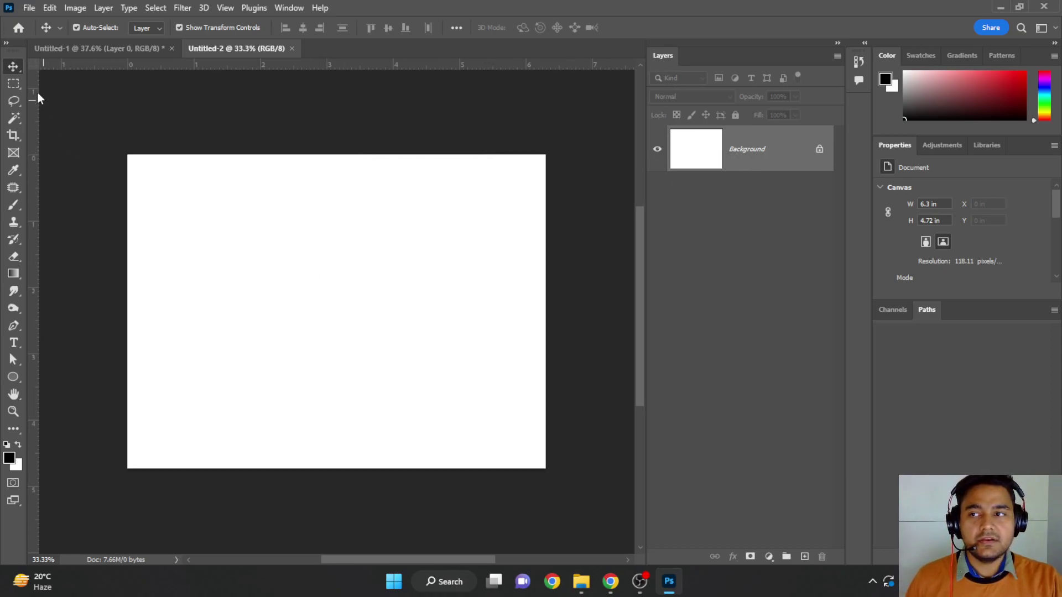
Step: Try moving the locked Background layer, cancelling each warning that appears
{"action": "left_click_drag", "start_coordinate": [38, 94], "coordinate": [261, 366]}
{"action": "left_click", "coordinate": [260, 366]}
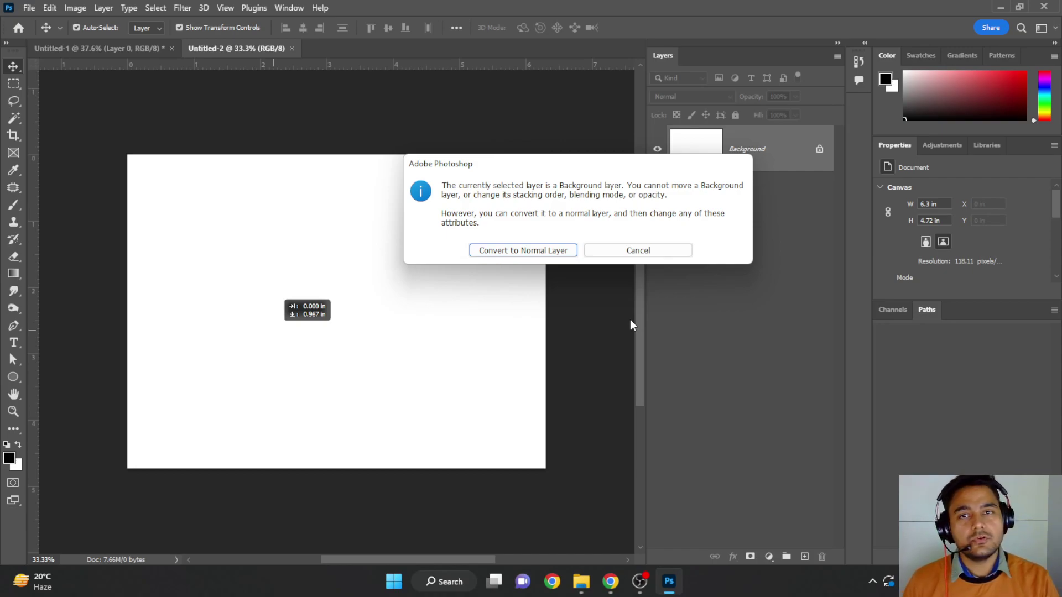
{"action": "left_click", "coordinate": [644, 250]}
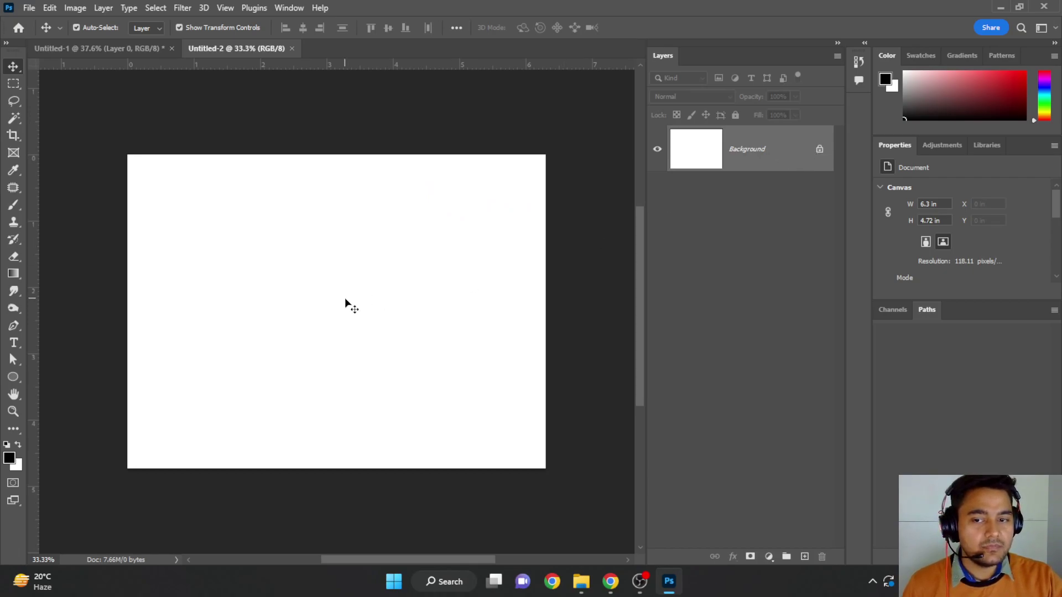
{"action": "mouse_move", "coordinate": [344, 298]}
{"action": "left_mouse_down"}
{"action": "mouse_move", "coordinate": [297, 297]}
{"action": "mouse_move", "coordinate": [296, 313]}
{"action": "left_mouse_up"}
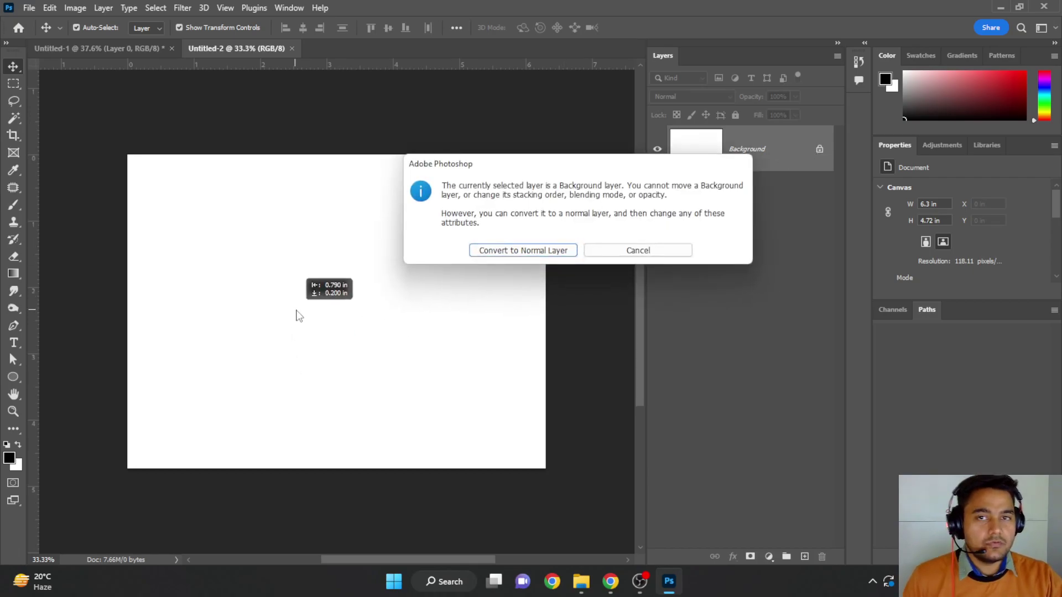
{"action": "left_click", "coordinate": [663, 253]}
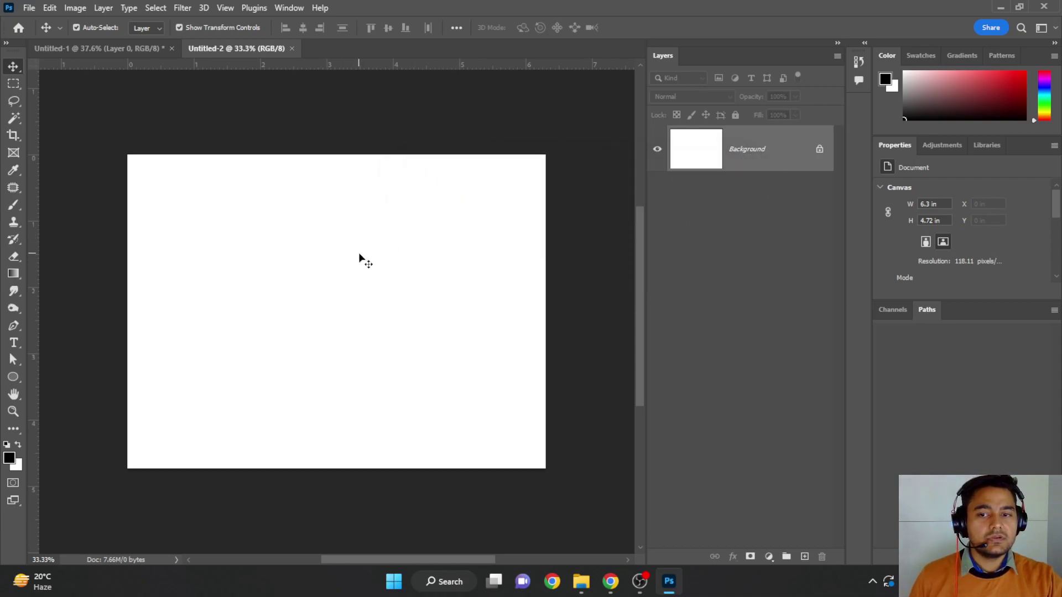
{"action": "left_click_drag", "start_coordinate": [359, 256], "coordinate": [263, 314]}
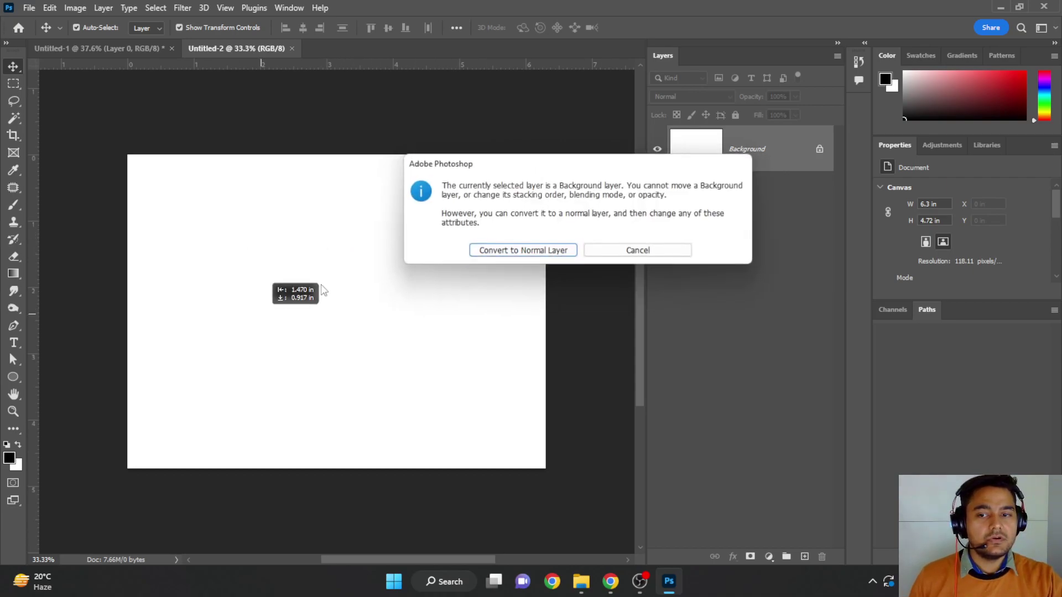
Step: Convert the Background to a normal layer, undo, then unlock it into Layer 0
{"action": "left_click", "coordinate": [504, 250]}
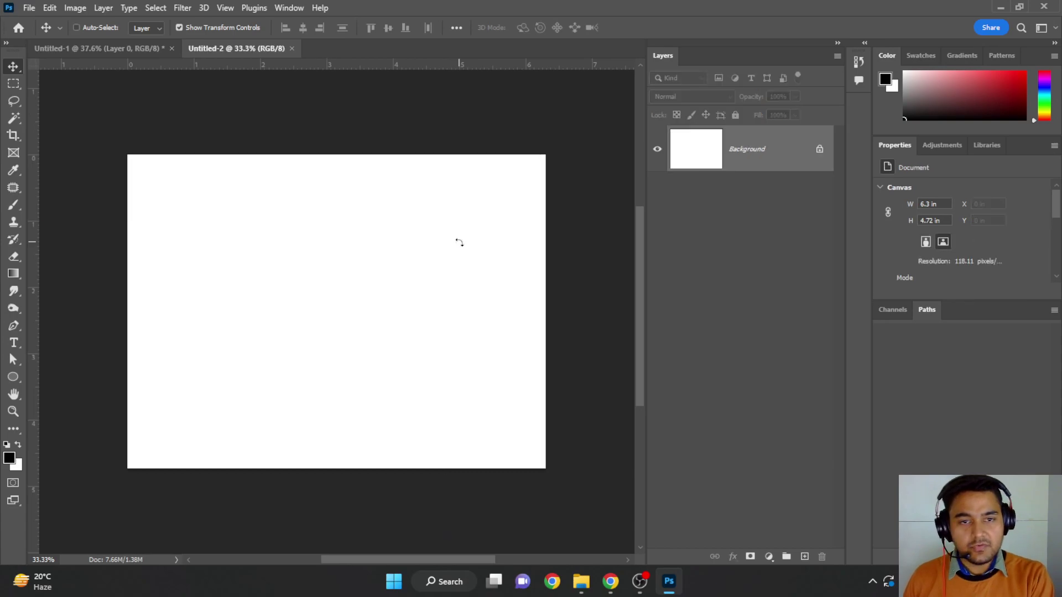
{"action": "key", "text": "ctrl+z"}
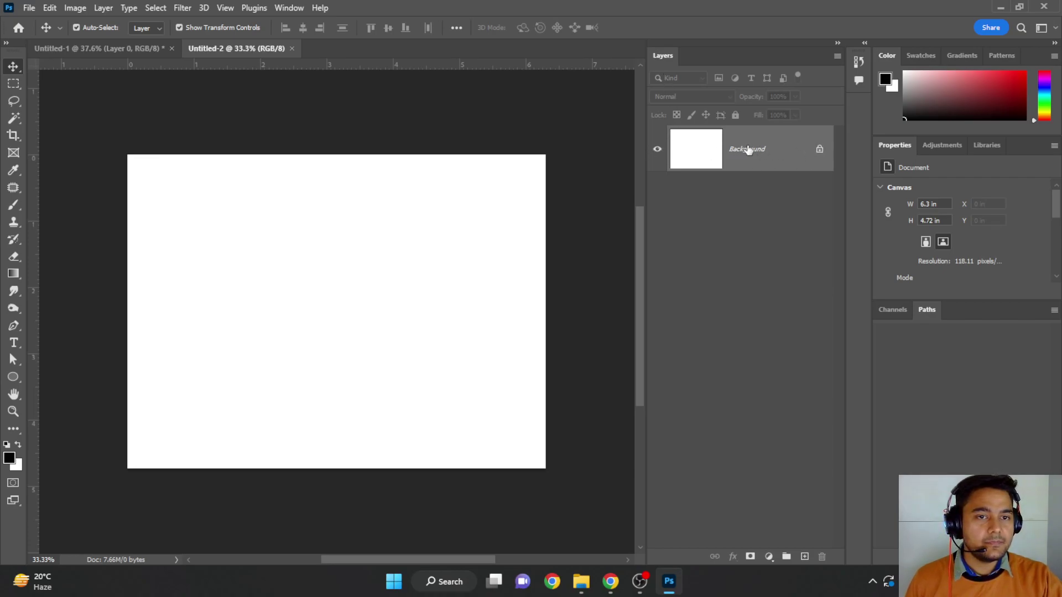
{"action": "left_click", "coordinate": [819, 151]}
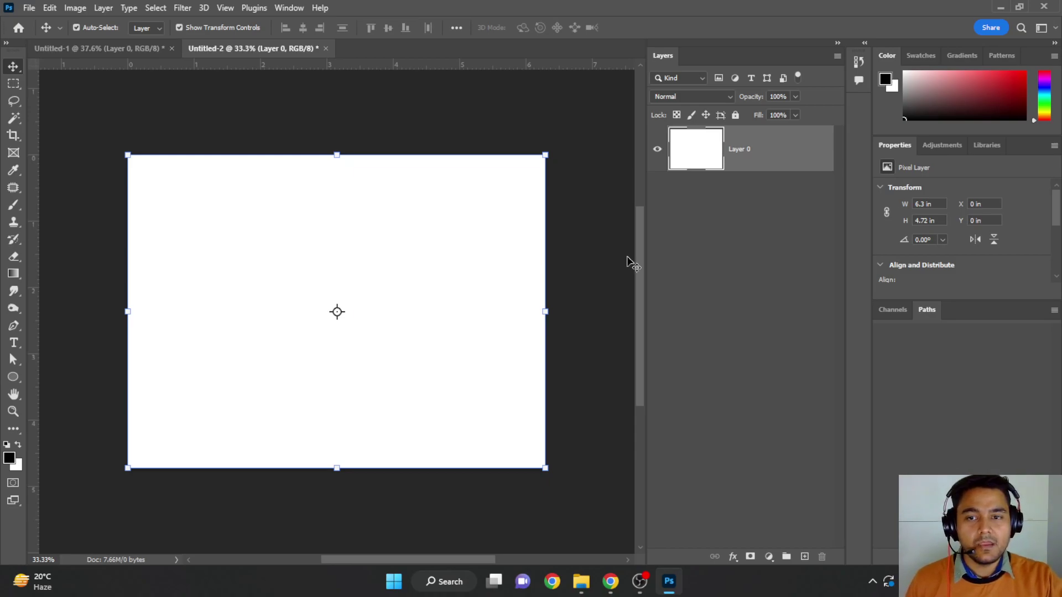
Step: Shrink and reposition Layer 0, then enlarge it to about 140% × 150%, overhanging the canvas
{"action": "left_click", "coordinate": [252, 124]}
{"action": "left_click_drag", "start_coordinate": [347, 322], "coordinate": [319, 358]}
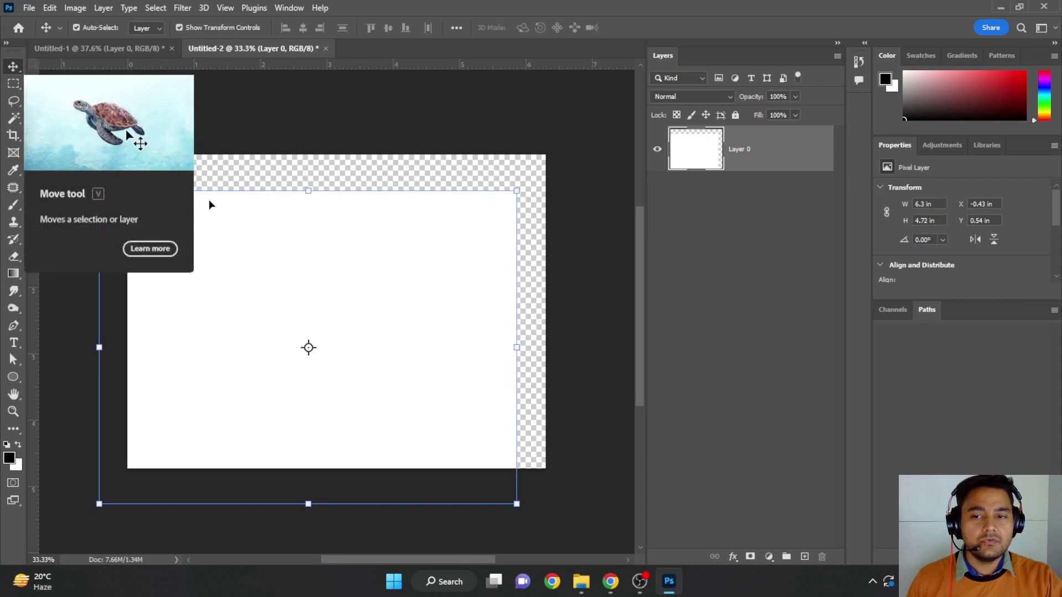
{"action": "mouse_move", "coordinate": [314, 284]}
{"action": "left_mouse_down"}
{"action": "mouse_move", "coordinate": [358, 268]}
{"action": "mouse_move", "coordinate": [291, 431]}
{"action": "mouse_move", "coordinate": [444, 244]}
{"action": "left_mouse_up"}
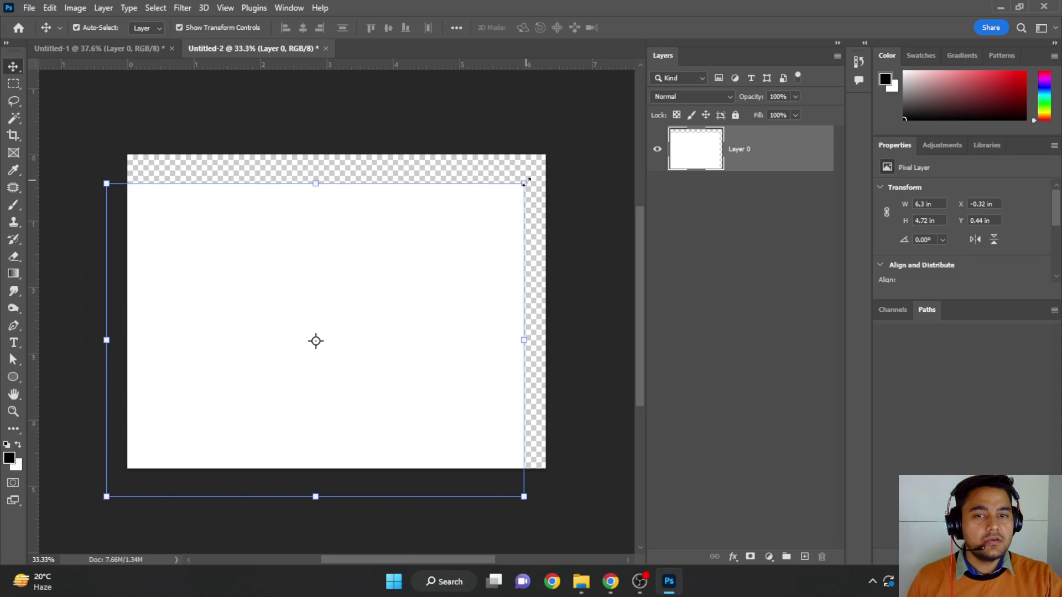
{"action": "key", "text": "ctrl+t"}
{"action": "mouse_move", "coordinate": [526, 181]}
{"action": "left_mouse_down"}
{"action": "mouse_move", "coordinate": [462, 228]}
{"action": "mouse_move", "coordinate": [447, 270]}
{"action": "left_mouse_up"}
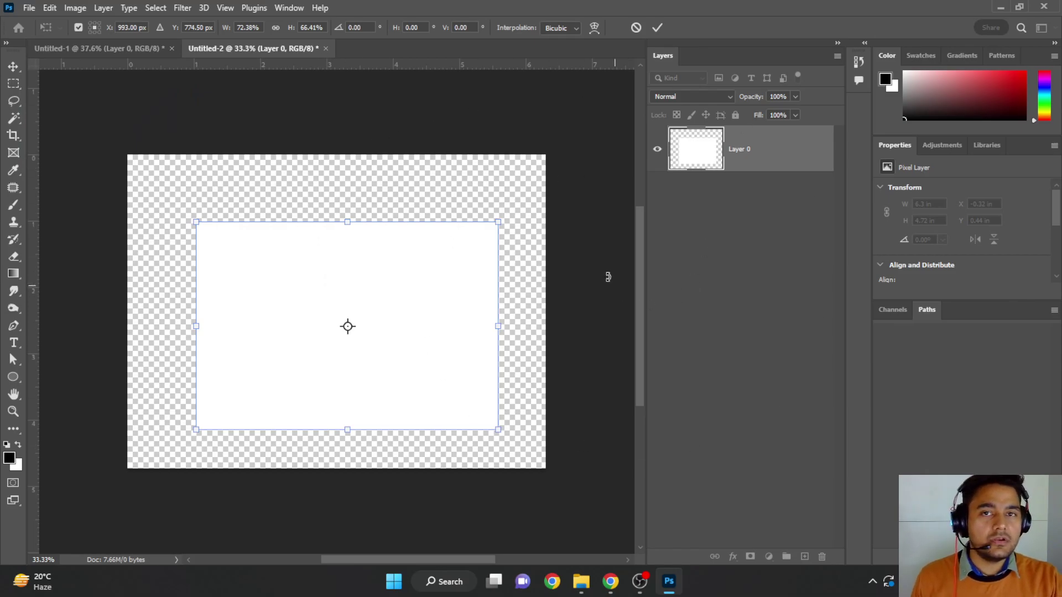
{"action": "left_click", "coordinate": [10, 67]}
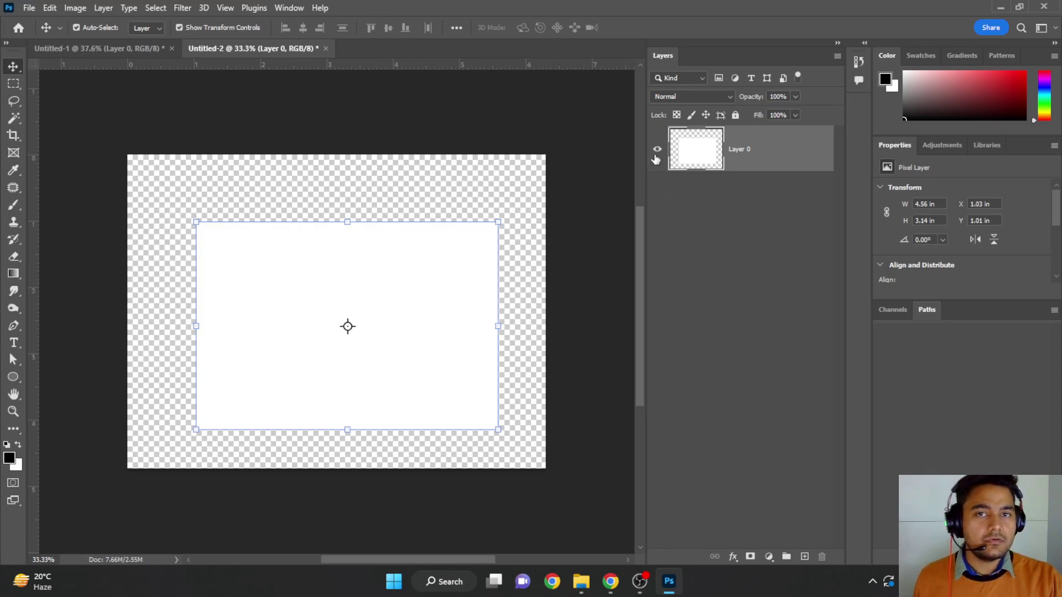
{"action": "left_click_drag", "start_coordinate": [488, 232], "coordinate": [423, 215]}
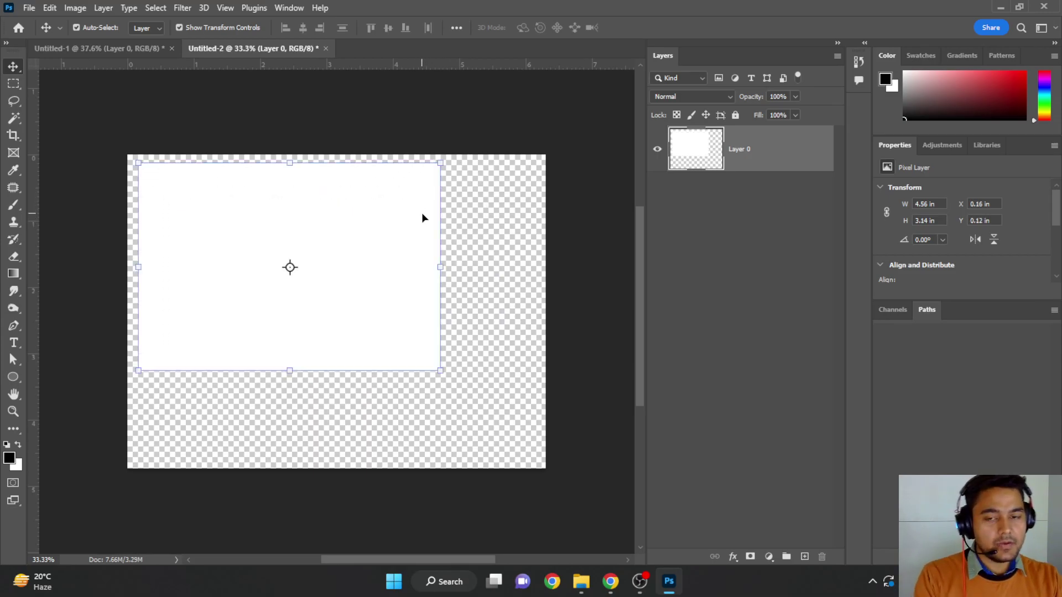
{"action": "left_click_drag", "start_coordinate": [442, 374], "coordinate": [564, 476]}
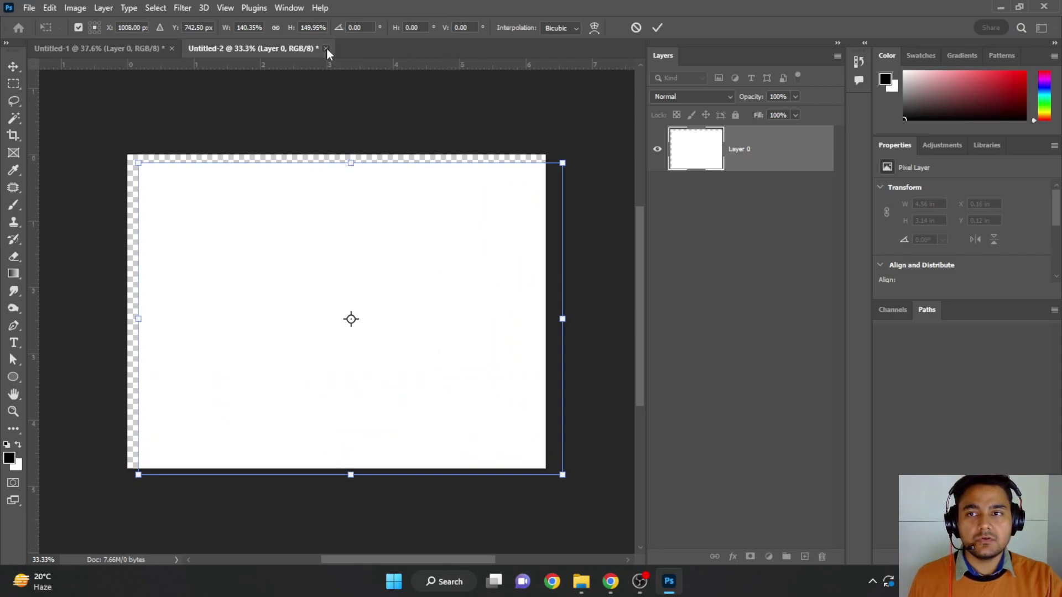
Step: Commit the enlargement, then flip between Untitled-1 and Untitled-2, ending on Untitled-2
{"action": "left_click", "coordinate": [657, 29]}
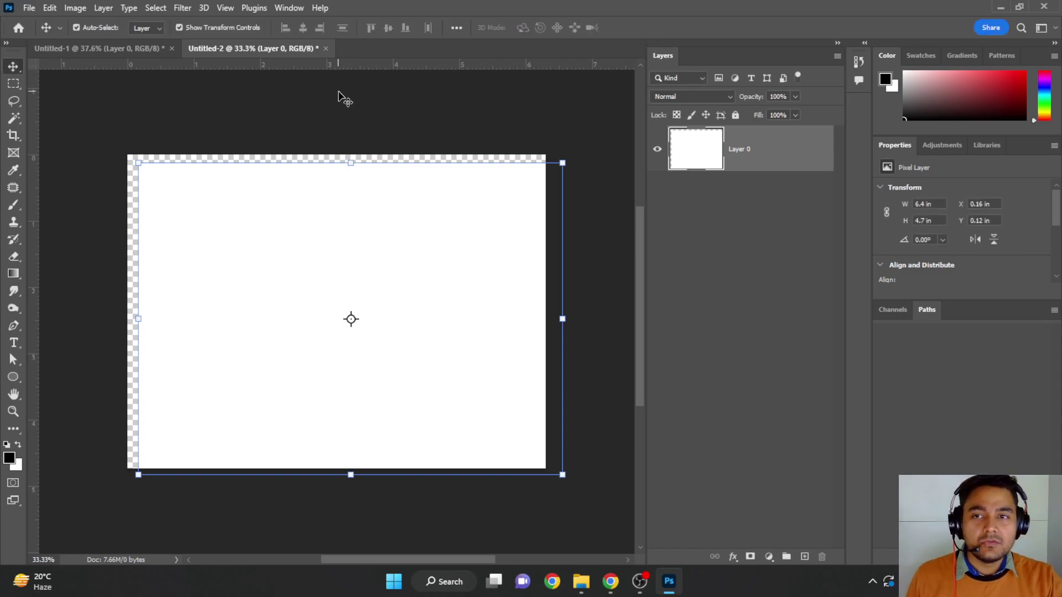
{"action": "left_click", "coordinate": [141, 46]}
{"action": "left_click", "coordinate": [213, 51]}
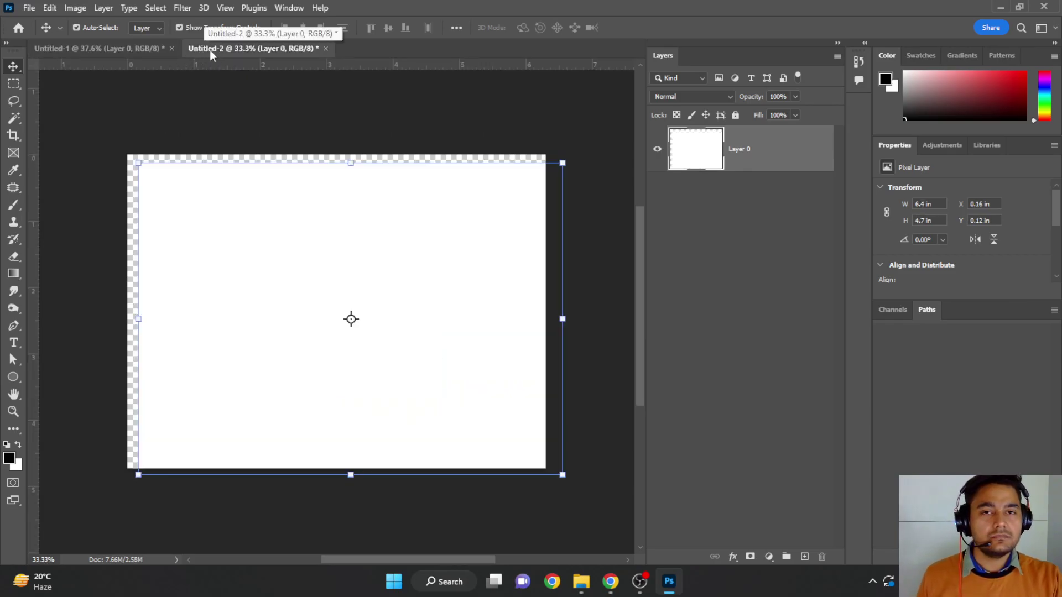
{"action": "left_click", "coordinate": [65, 47]}
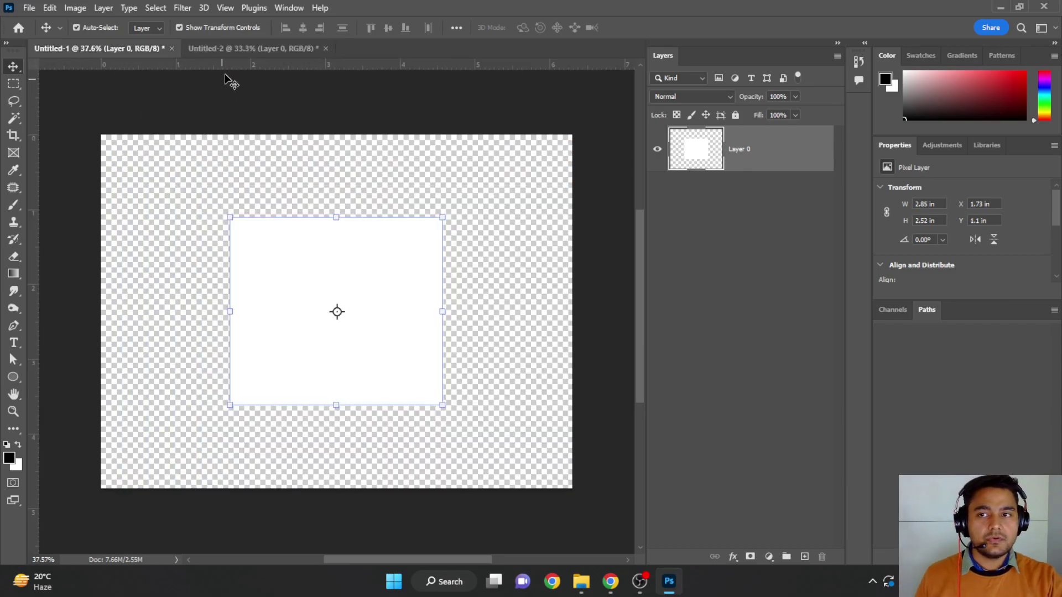
{"action": "left_click", "coordinate": [236, 42]}
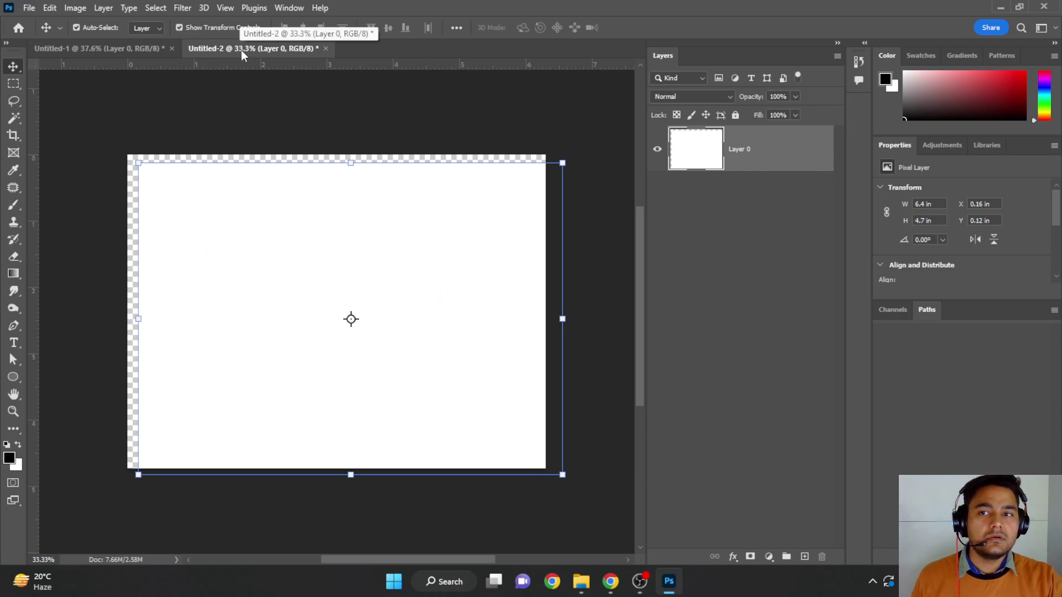
Step: Drag Layer 0 to X 0, Y 0 so it fills the canvas with no transparent strips
{"action": "scroll", "coordinate": [366, 246], "scroll_direction": "up", "scroll_amount": 1}
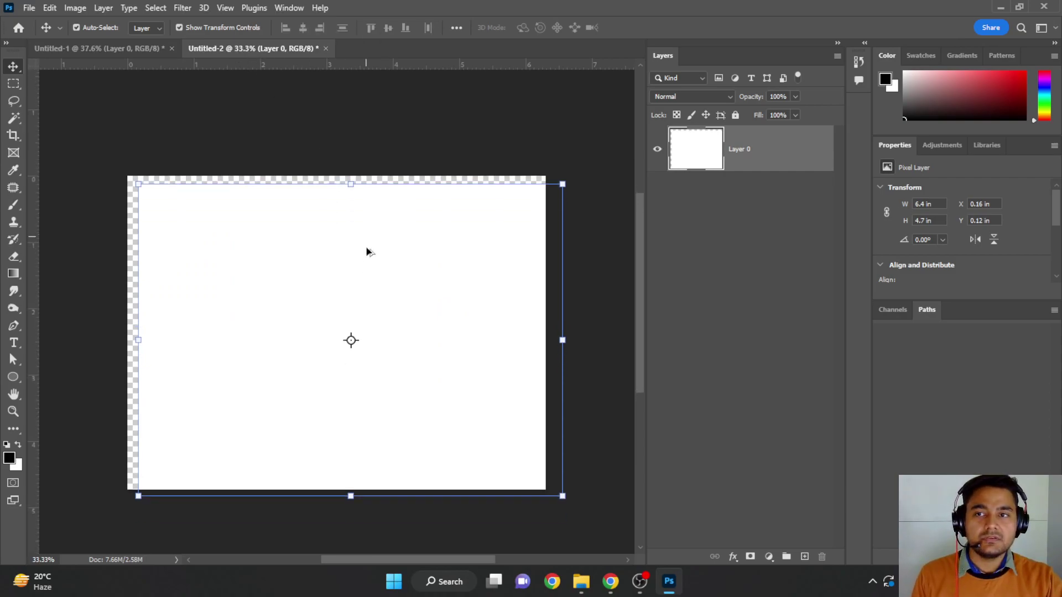
{"action": "scroll", "coordinate": [366, 247], "scroll_direction": "up", "scroll_amount": 3, "text": "alt"}
{"action": "scroll", "coordinate": [366, 246], "scroll_direction": "down", "scroll_amount": 2, "text": "alt"}
{"action": "scroll", "coordinate": [366, 252], "scroll_direction": "down", "scroll_amount": 1, "text": "alt"}
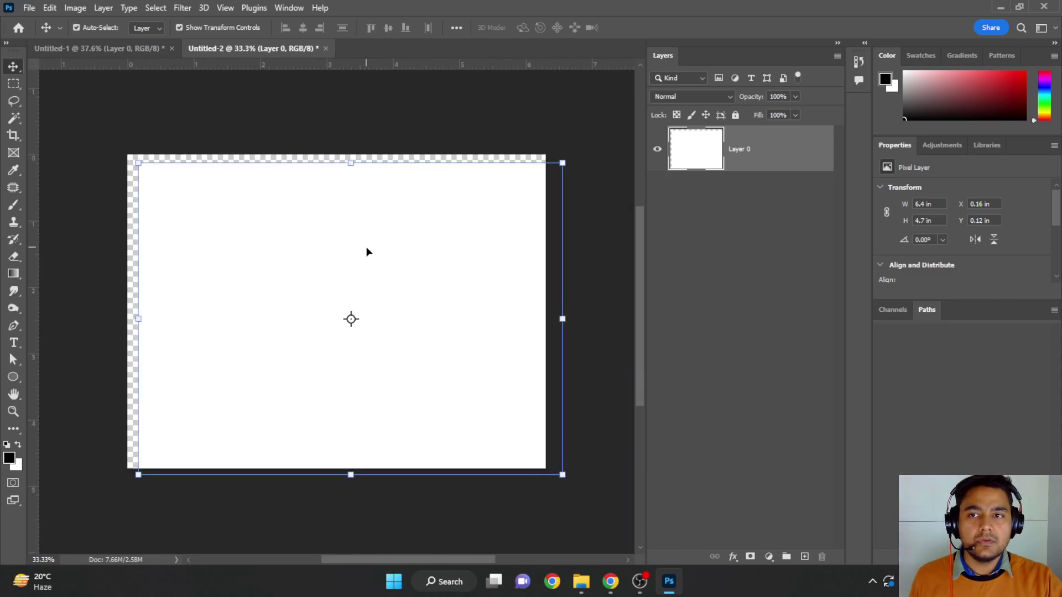
{"action": "scroll", "coordinate": [366, 252], "scroll_direction": "down", "scroll_amount": 1, "text": "alt"}
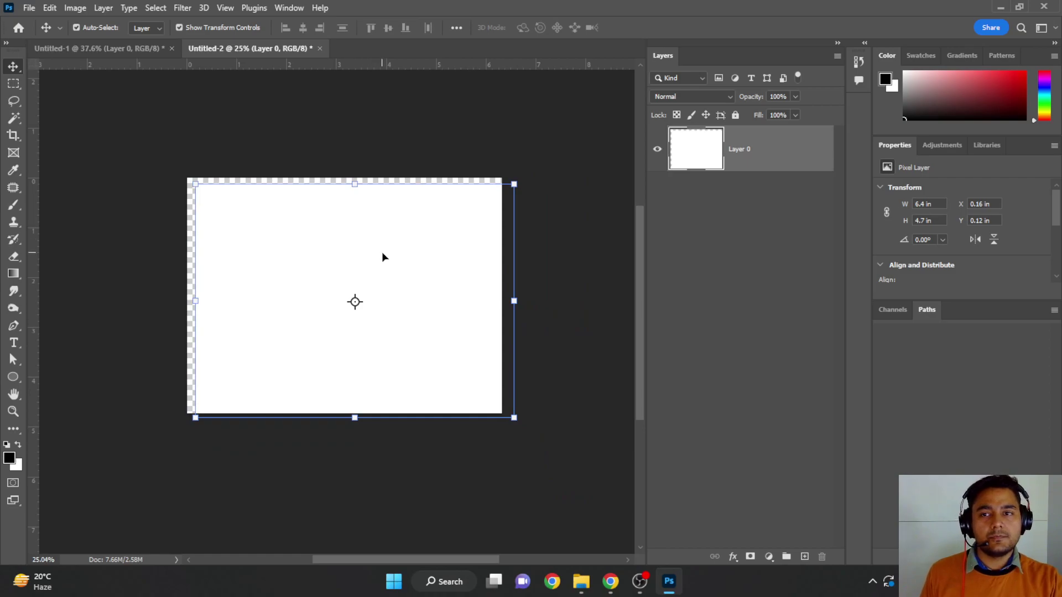
{"action": "scroll", "coordinate": [380, 258], "scroll_direction": "up", "scroll_amount": 1, "text": "alt"}
{"action": "scroll", "coordinate": [380, 259], "scroll_direction": "up", "scroll_amount": 1, "text": "alt"}
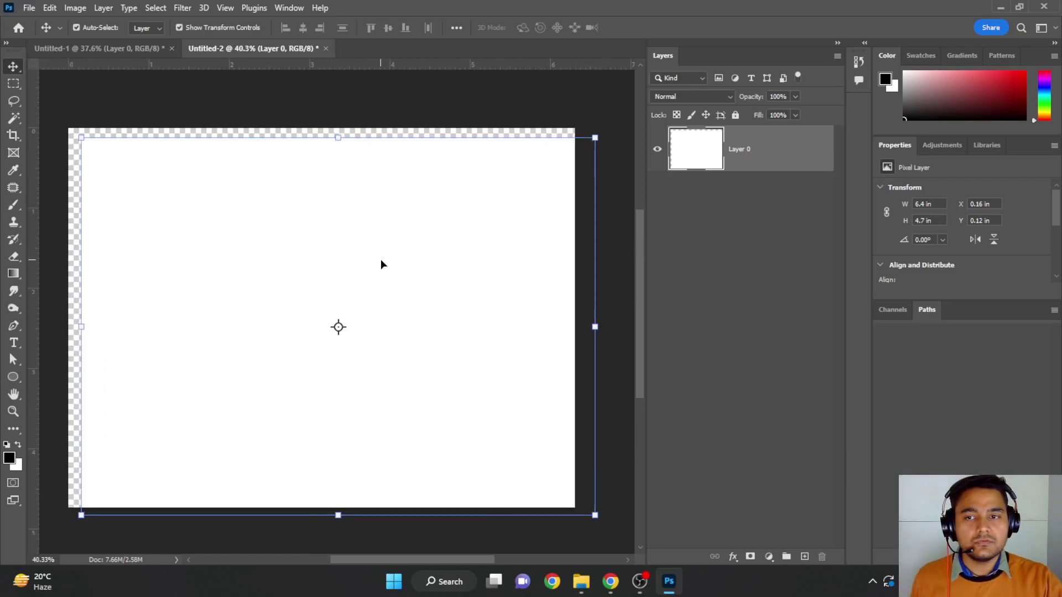
{"action": "scroll", "coordinate": [381, 259], "scroll_direction": "up", "scroll_amount": 1, "text": "alt"}
{"action": "scroll", "coordinate": [316, 303], "scroll_direction": "up", "scroll_amount": 3, "text": "alt"}
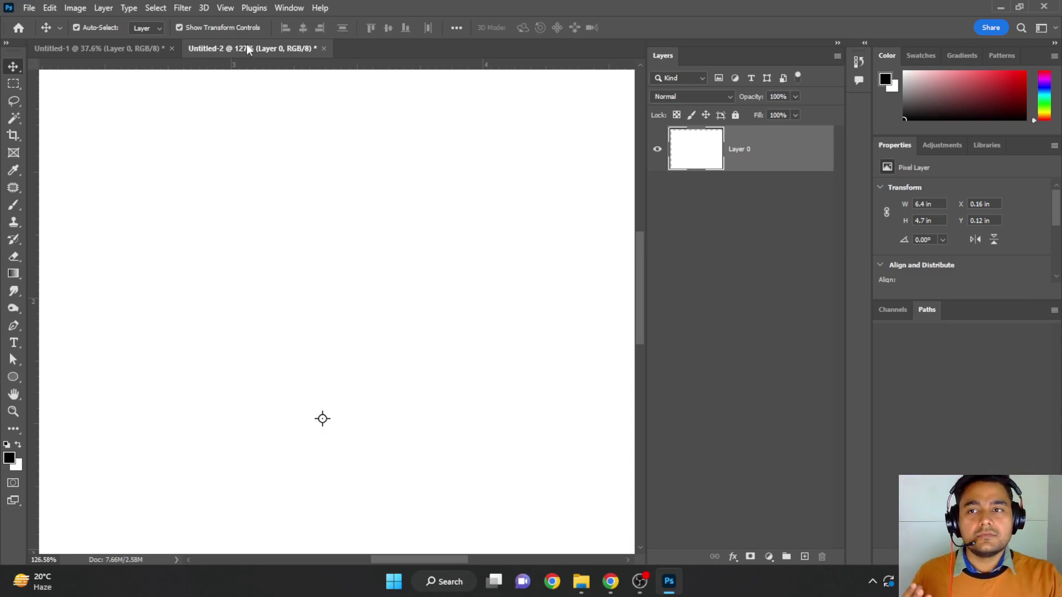
{"action": "scroll", "coordinate": [294, 184], "scroll_direction": "down", "scroll_amount": 2}
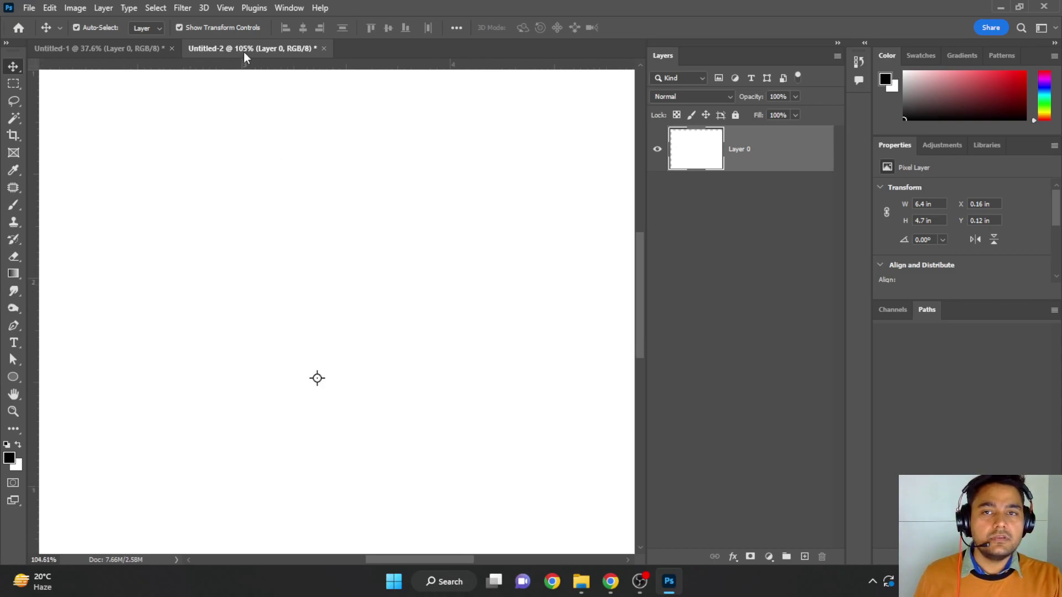
{"action": "scroll", "coordinate": [320, 220], "scroll_direction": "down", "scroll_amount": 2}
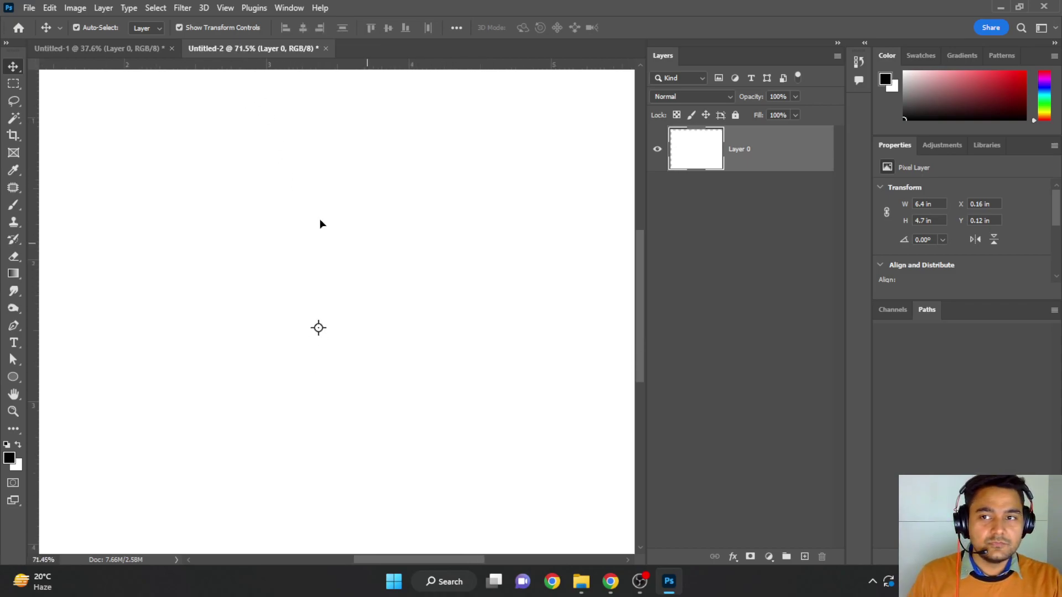
{"action": "scroll", "coordinate": [321, 224], "scroll_direction": "down", "scroll_amount": 1}
{"action": "scroll", "coordinate": [320, 223], "scroll_direction": "down", "scroll_amount": 2}
{"action": "scroll", "coordinate": [321, 224], "scroll_direction": "down", "scroll_amount": 1}
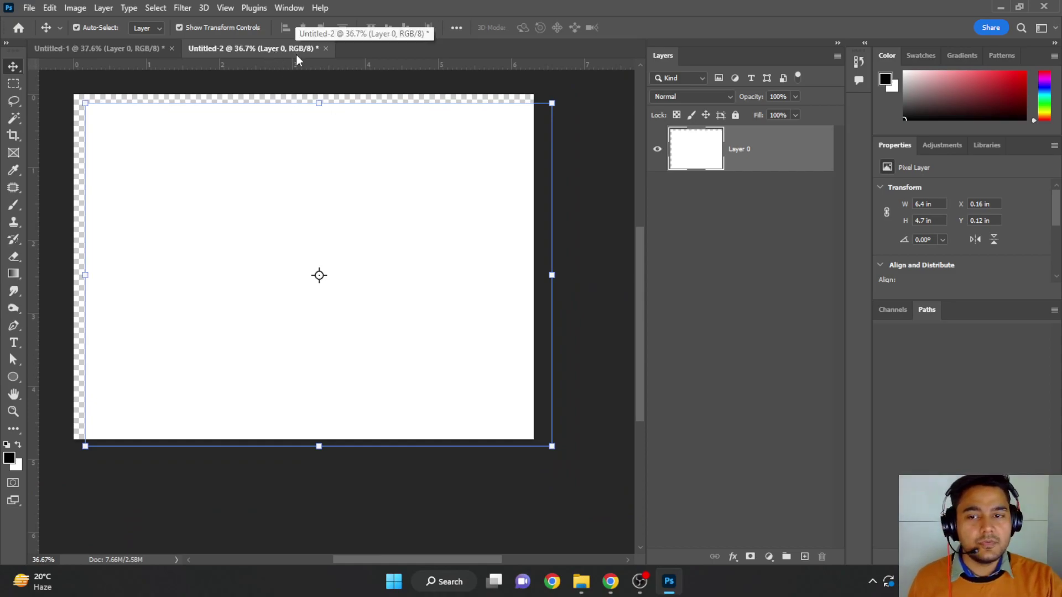
{"action": "mouse_move", "coordinate": [378, 234]}
{"action": "left_mouse_down"}
{"action": "mouse_move", "coordinate": [406, 261]}
{"action": "mouse_move", "coordinate": [460, 220]}
{"action": "left_mouse_up"}
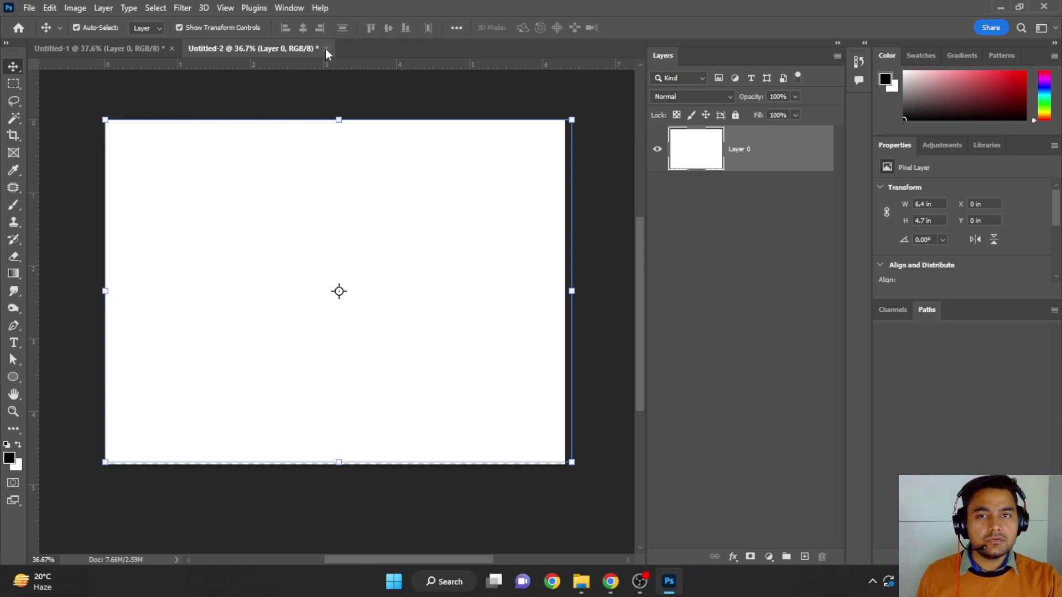
Step: Close Untitled-2 and discard its unsaved changes
{"action": "left_click", "coordinate": [326, 49]}
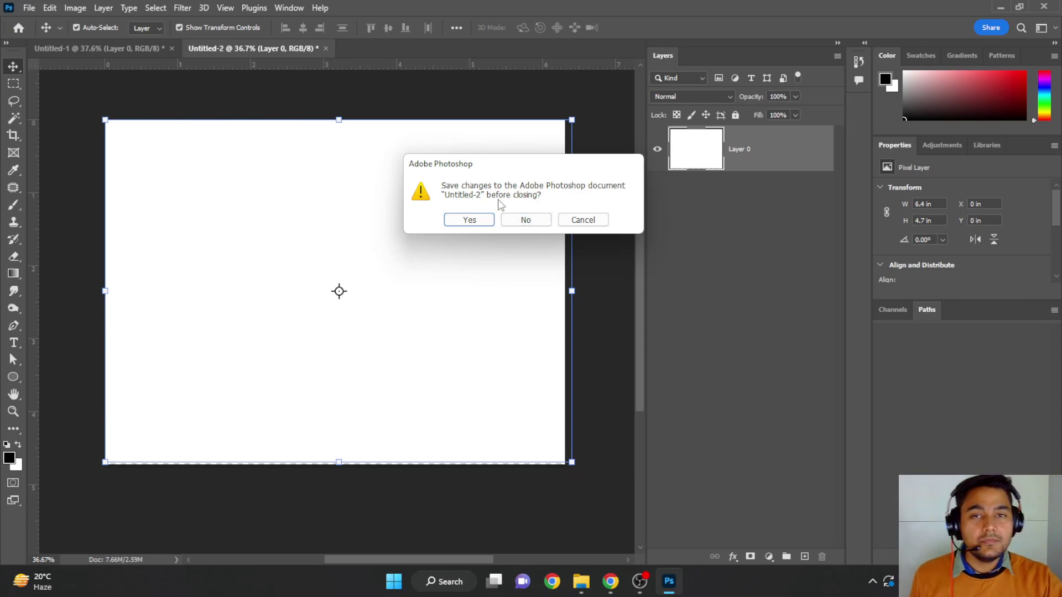
{"action": "left_click", "coordinate": [526, 220]}
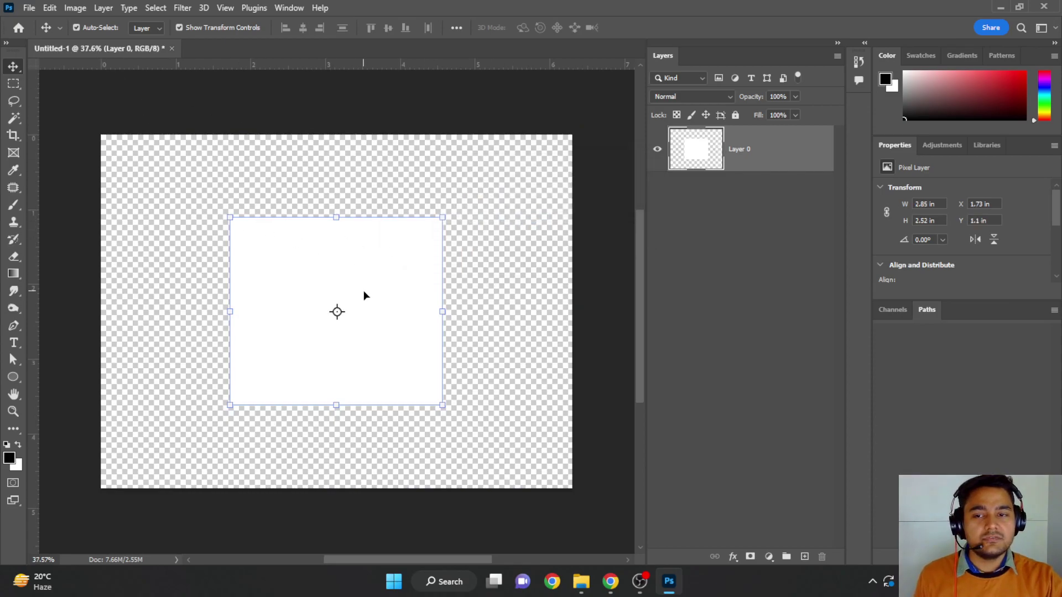
Step: Move the white layer to X 0, Y 0 and scale it to 6.3 × 4.72 in
{"action": "left_click_drag", "start_coordinate": [363, 291], "coordinate": [235, 208]}
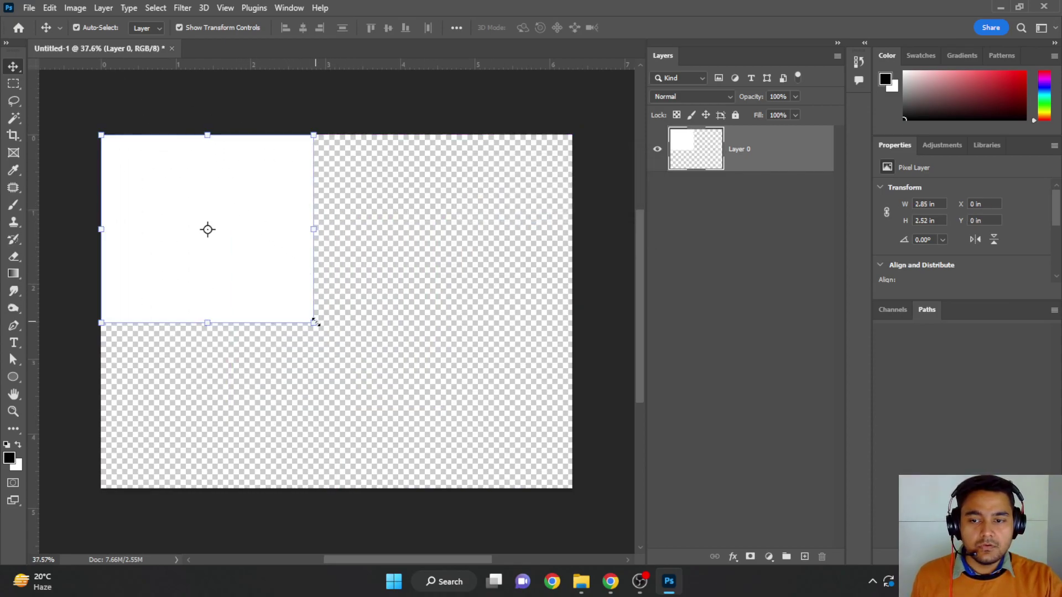
{"action": "mouse_move", "coordinate": [313, 322]}
{"action": "left_mouse_down"}
{"action": "mouse_move", "coordinate": [566, 471]}
{"action": "mouse_move", "coordinate": [572, 488]}
{"action": "left_mouse_up"}
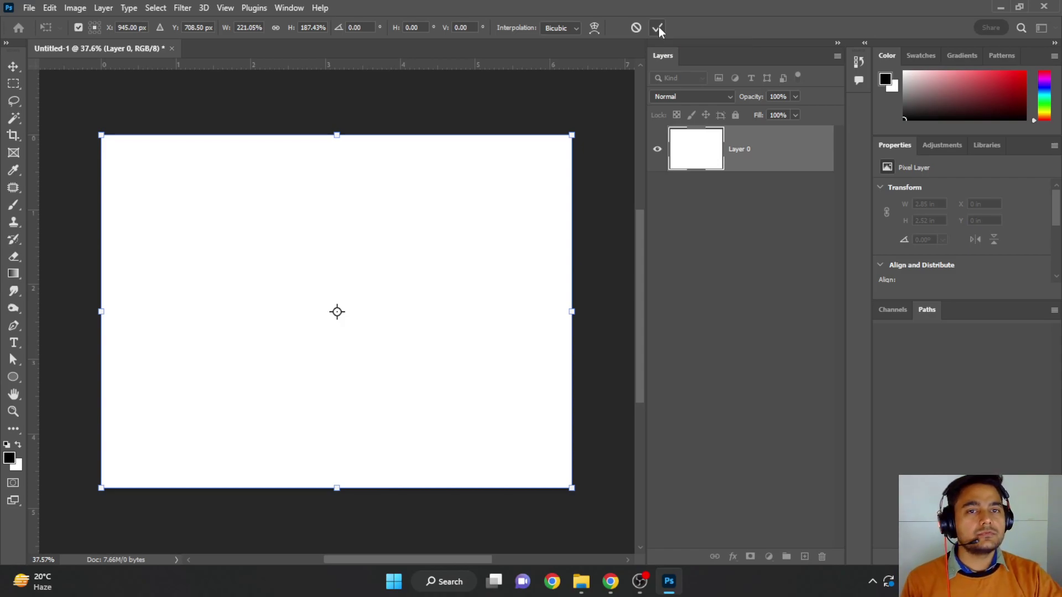
{"action": "left_click", "coordinate": [658, 26]}
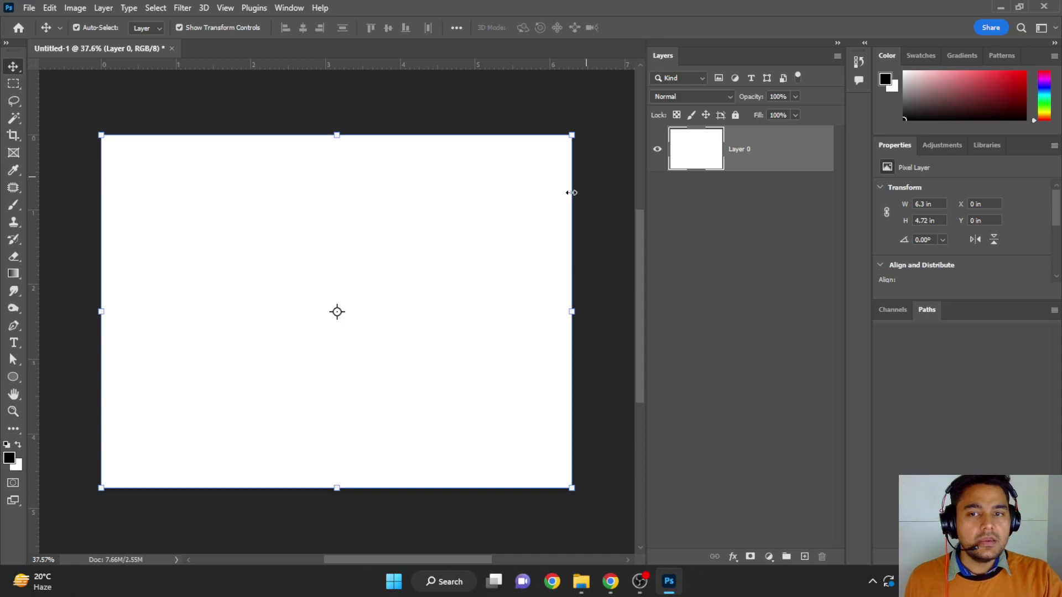
{"action": "left_click", "coordinate": [625, 182]}
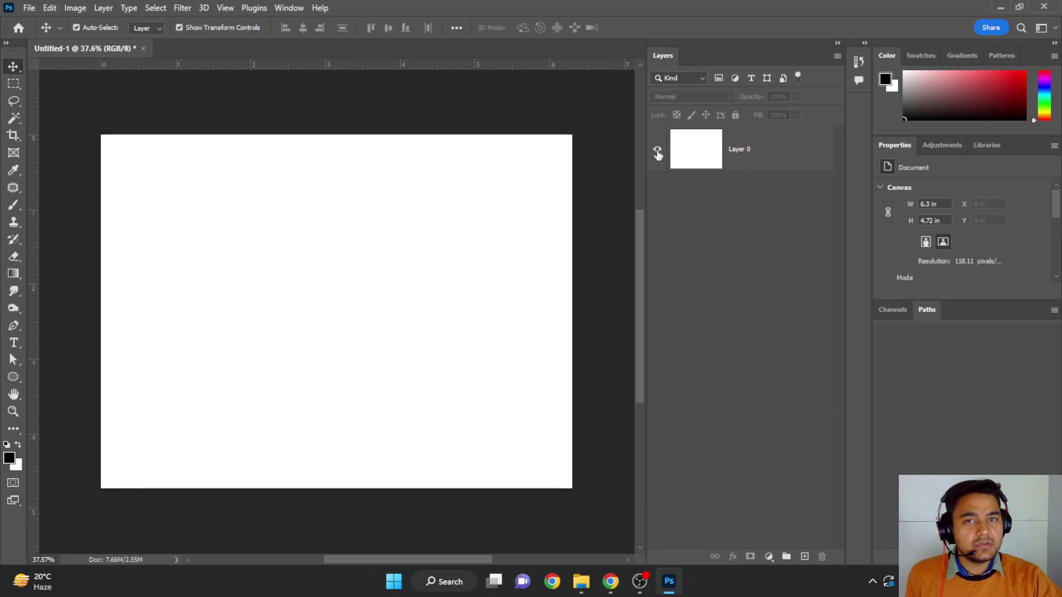
Step: Hide and re-show the white Layer 0, then select Layer 0
{"action": "left_click", "coordinate": [658, 154]}
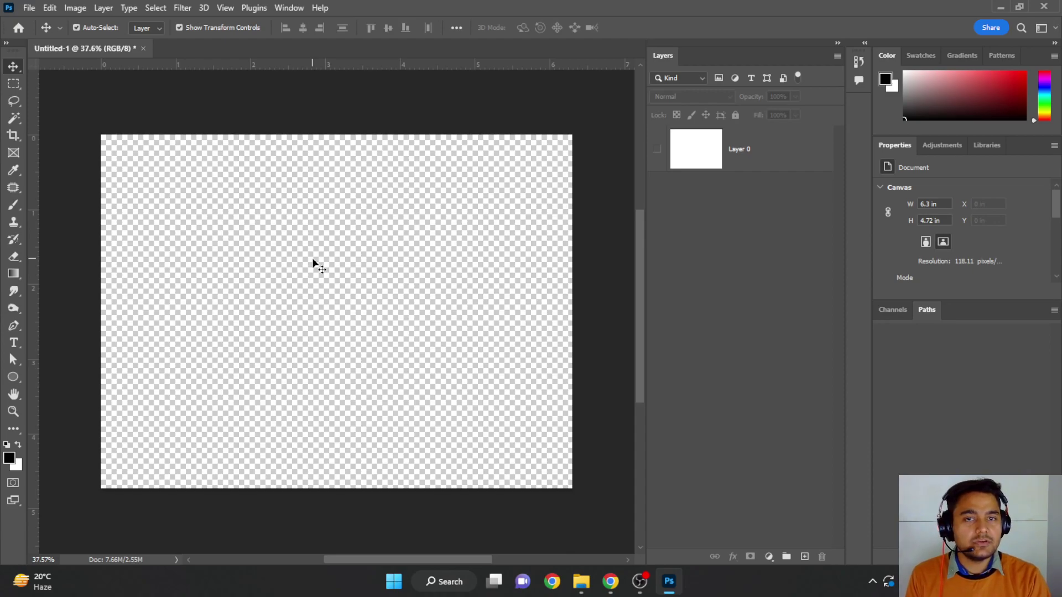
{"action": "left_click", "coordinate": [658, 151]}
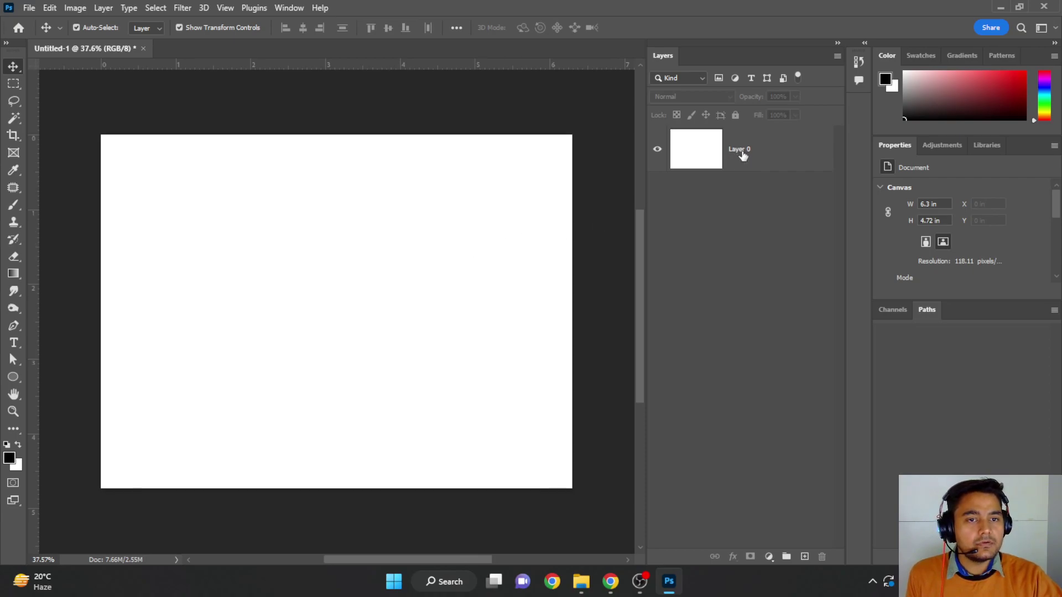
{"action": "left_click", "coordinate": [743, 157]}
Step: Rename Layer 0 to 'Background' and keep it selected
{"action": "double_click", "coordinate": [743, 156]}
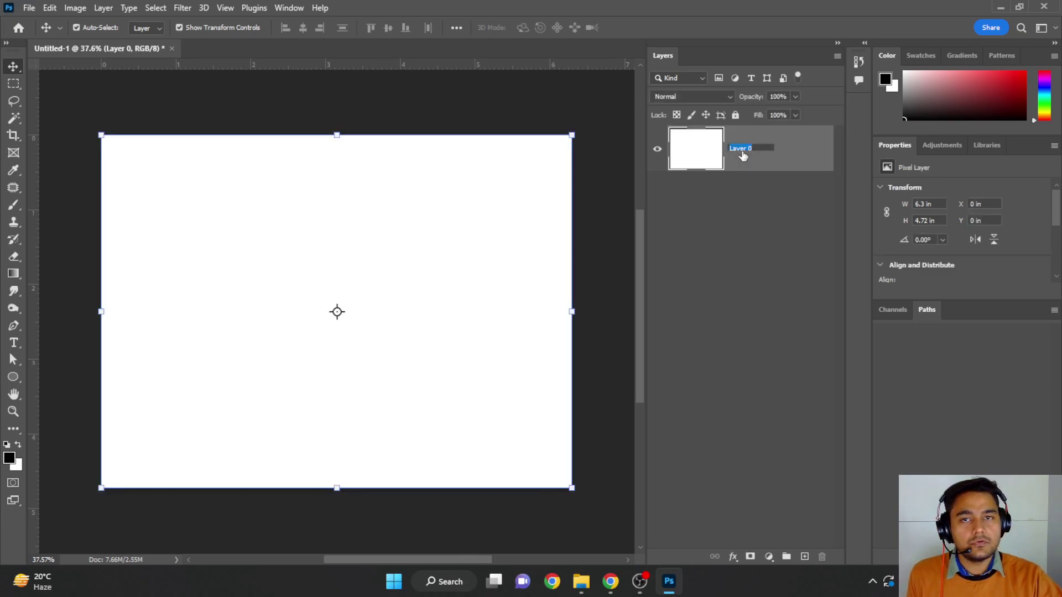
{"action": "left_click", "coordinate": [750, 216]}
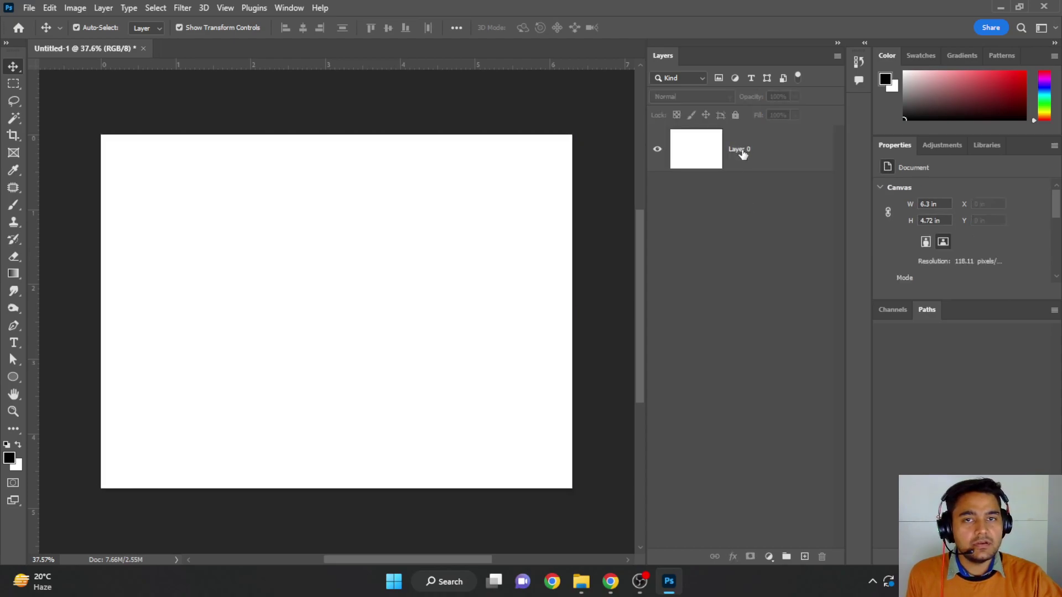
{"action": "double_click", "coordinate": [742, 150]}
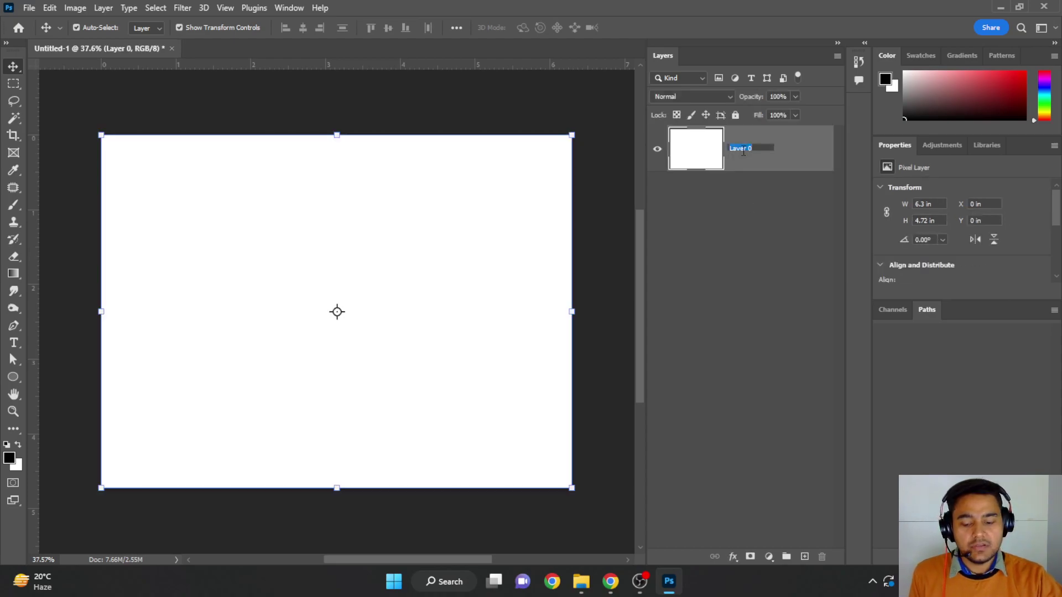
{"action": "type", "text": "Ba"}
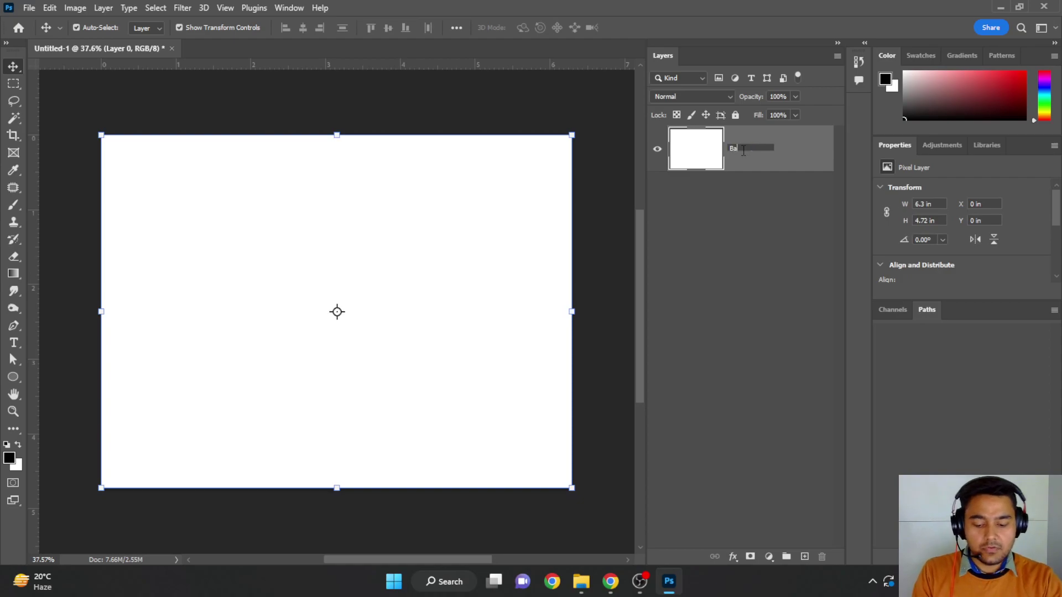
{"action": "type", "text": "ckgroun"}
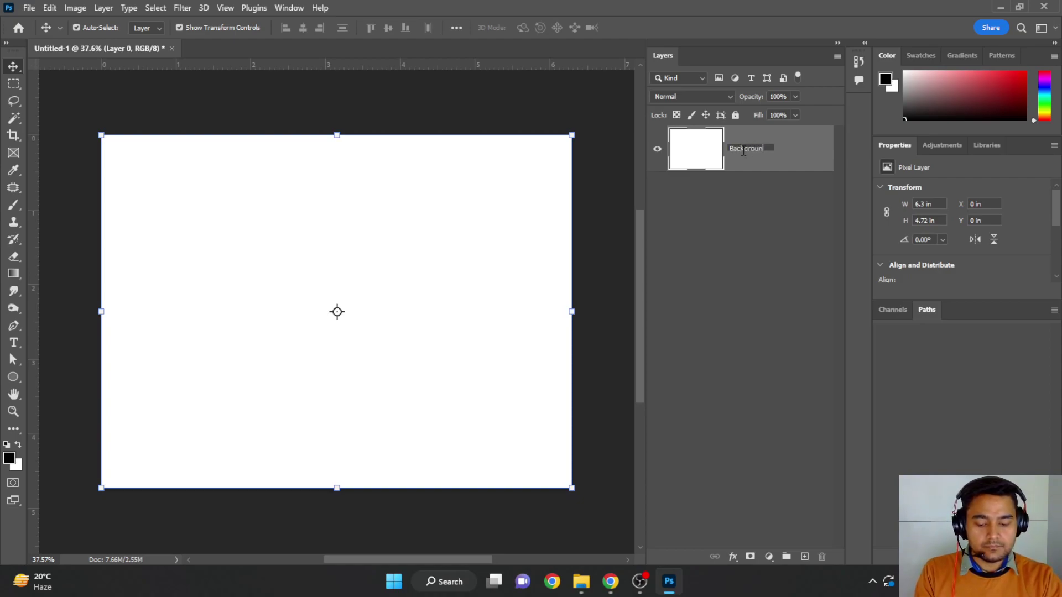
{"action": "type", "text": "d"}
{"action": "key", "text": "Return"}
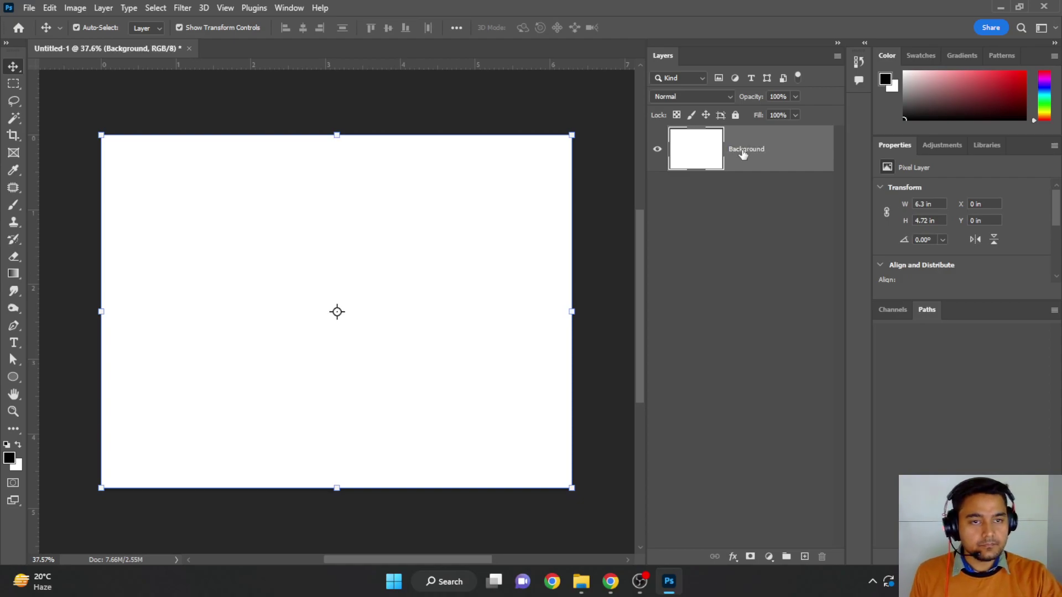
{"action": "left_click", "coordinate": [763, 221]}
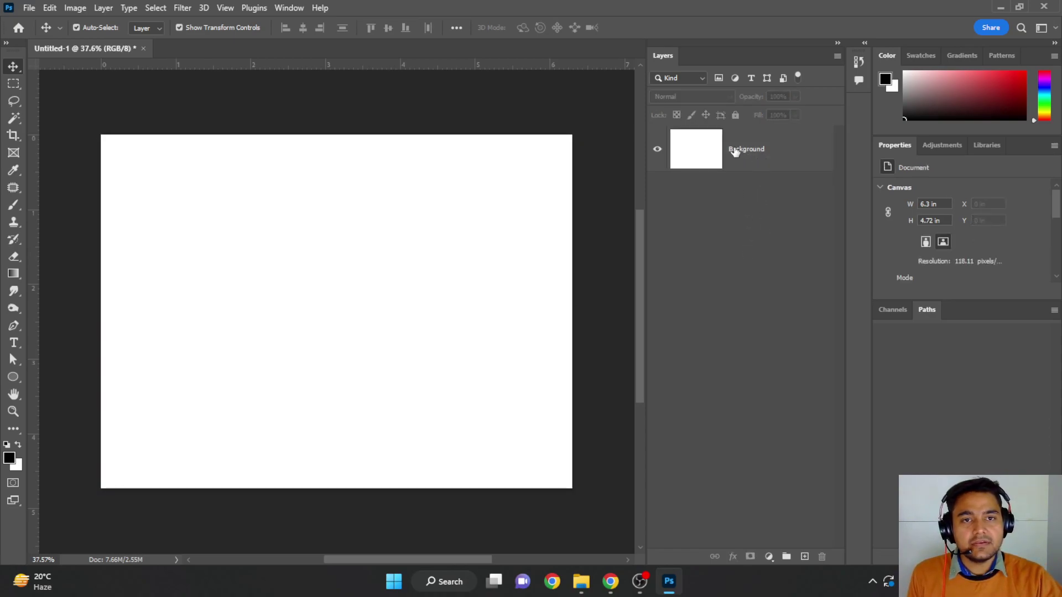
{"action": "left_click", "coordinate": [759, 157]}
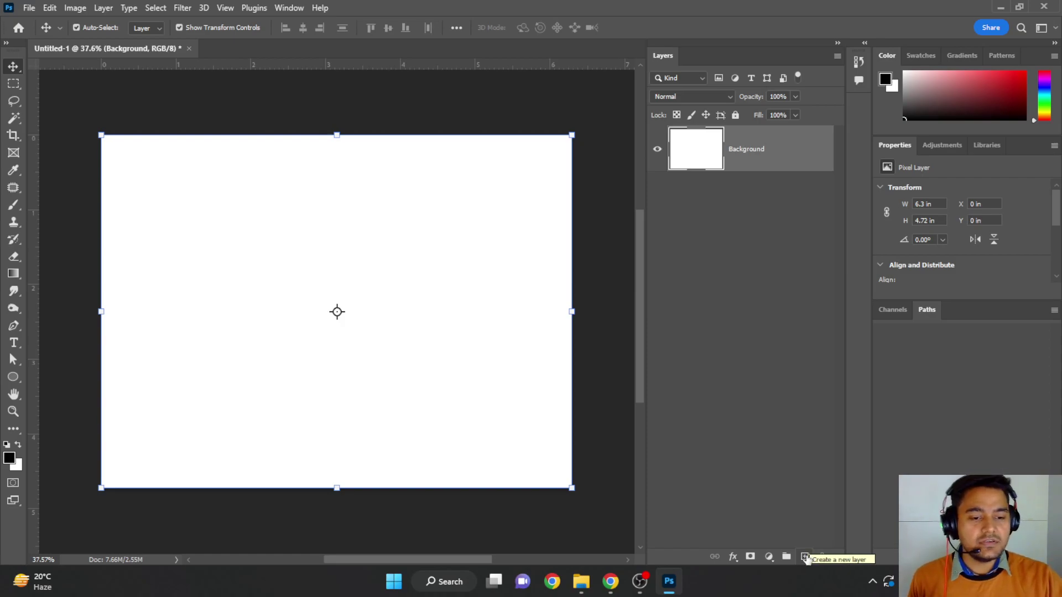
Step: Add an empty Layer 1 above Background and select it
{"action": "left_click", "coordinate": [805, 558]}
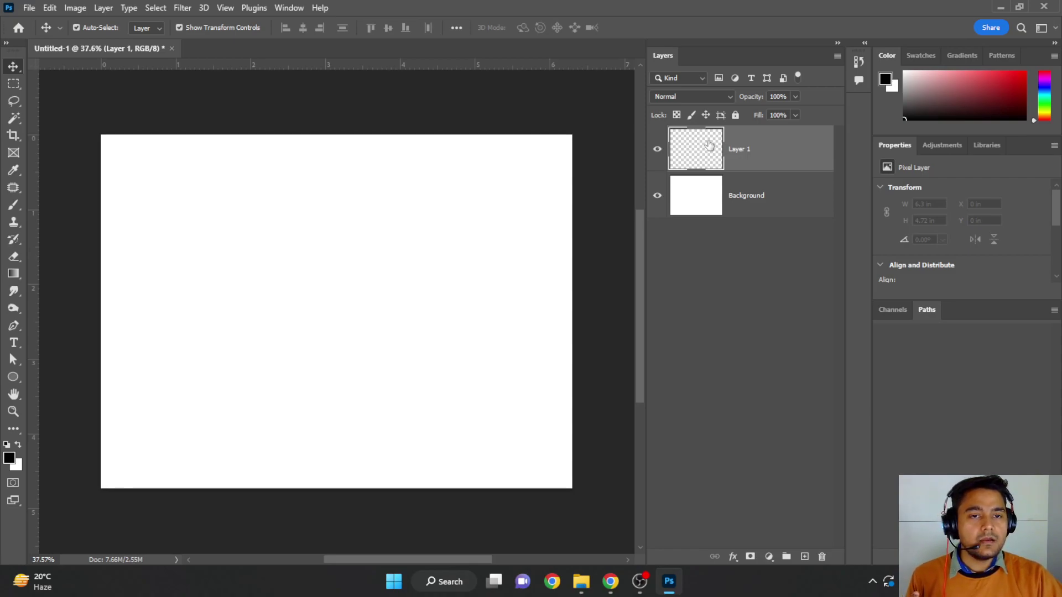
{"action": "left_click", "coordinate": [685, 202]}
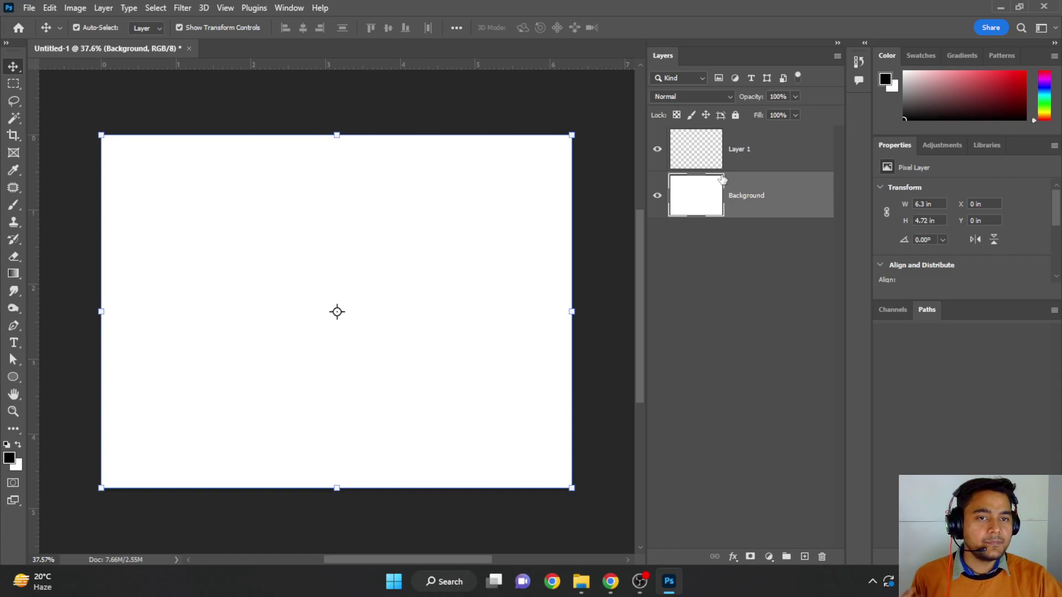
{"action": "left_click", "coordinate": [701, 157]}
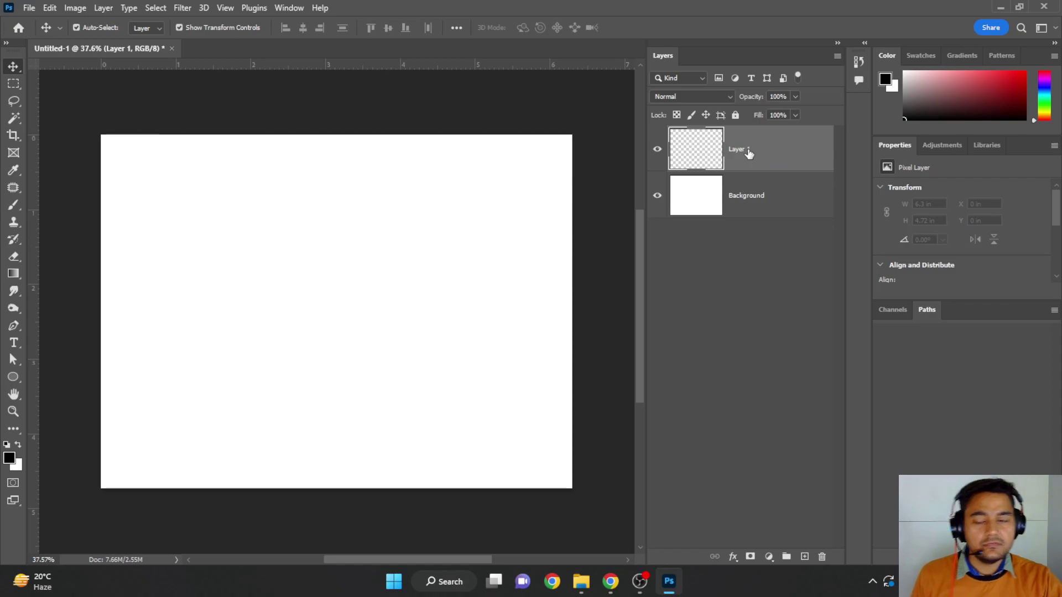
Step: Use the Brush Tool at about 257 px diameter with black as the foreground colour
{"action": "left_click", "coordinate": [13, 205]}
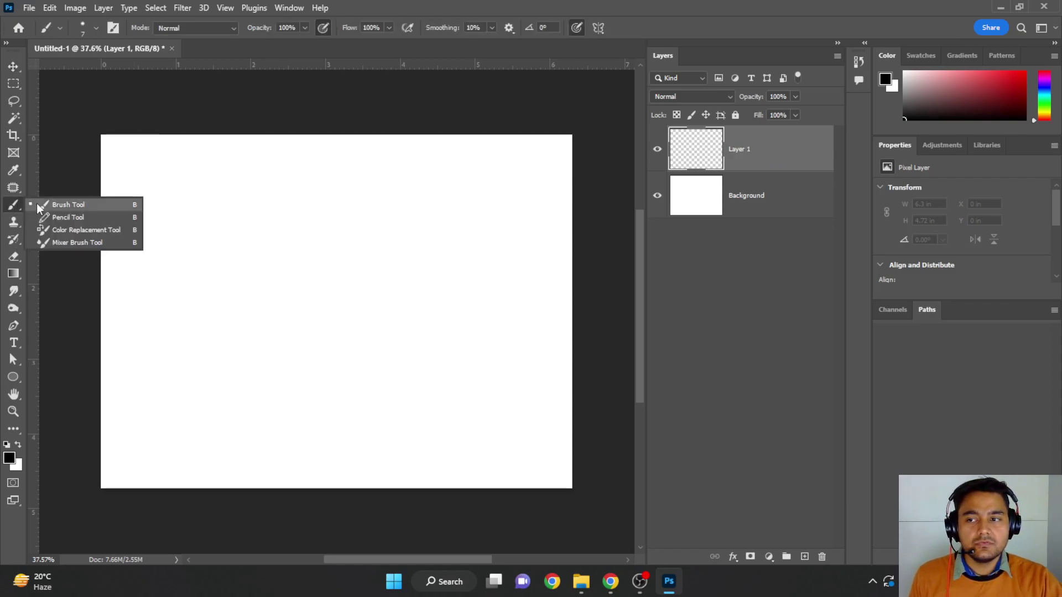
{"action": "left_click", "coordinate": [61, 205]}
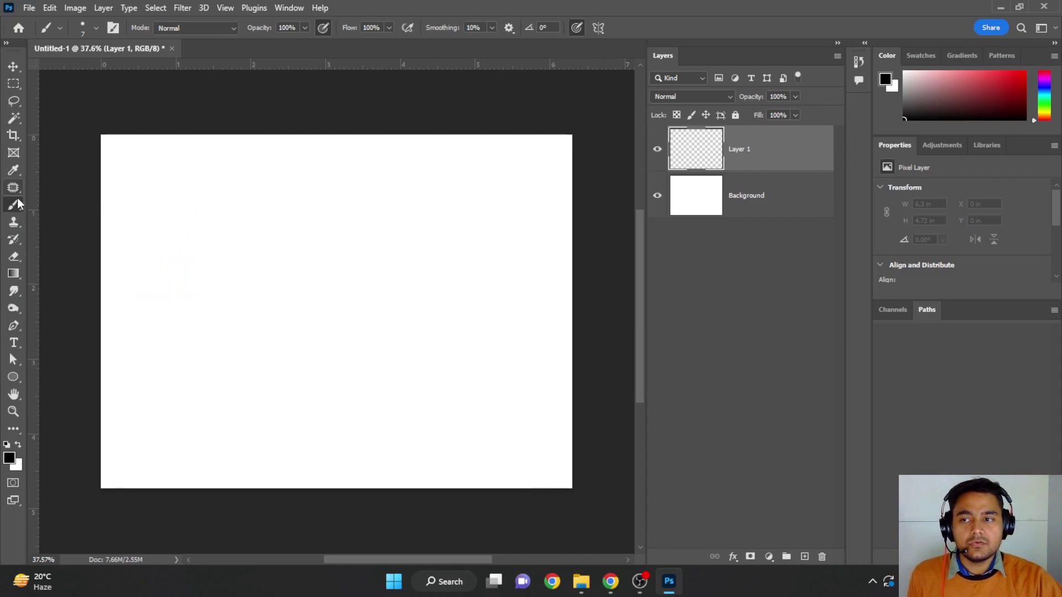
{"action": "mouse_move", "coordinate": [244, 239]}
{"action": "left_mouse_down"}
{"action": "mouse_move", "coordinate": [279, 249]}
{"action": "mouse_move", "coordinate": [269, 247]}
{"action": "left_mouse_up"}
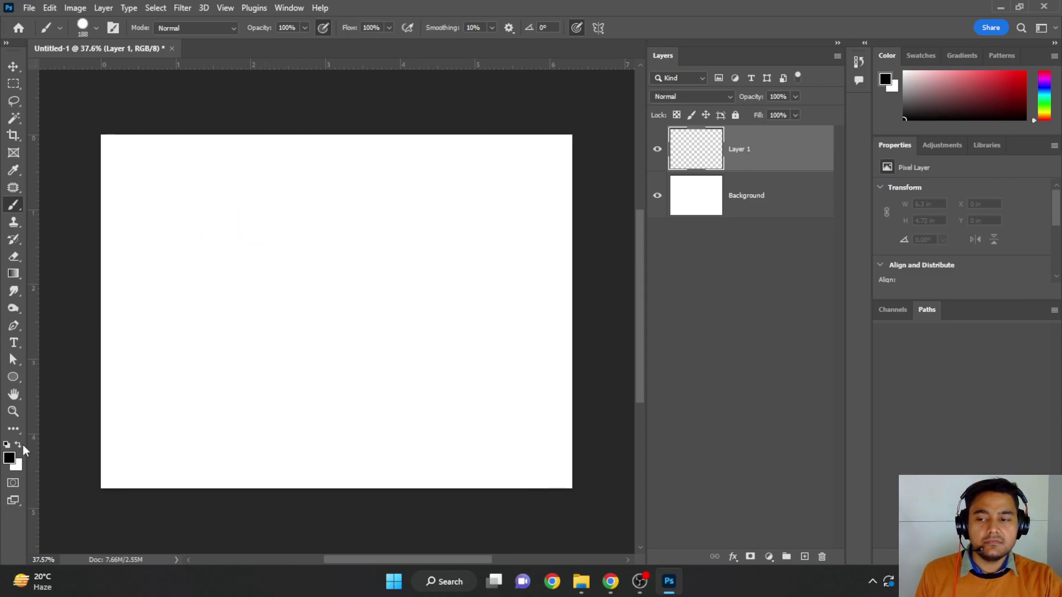
{"action": "left_click", "coordinate": [9, 459]}
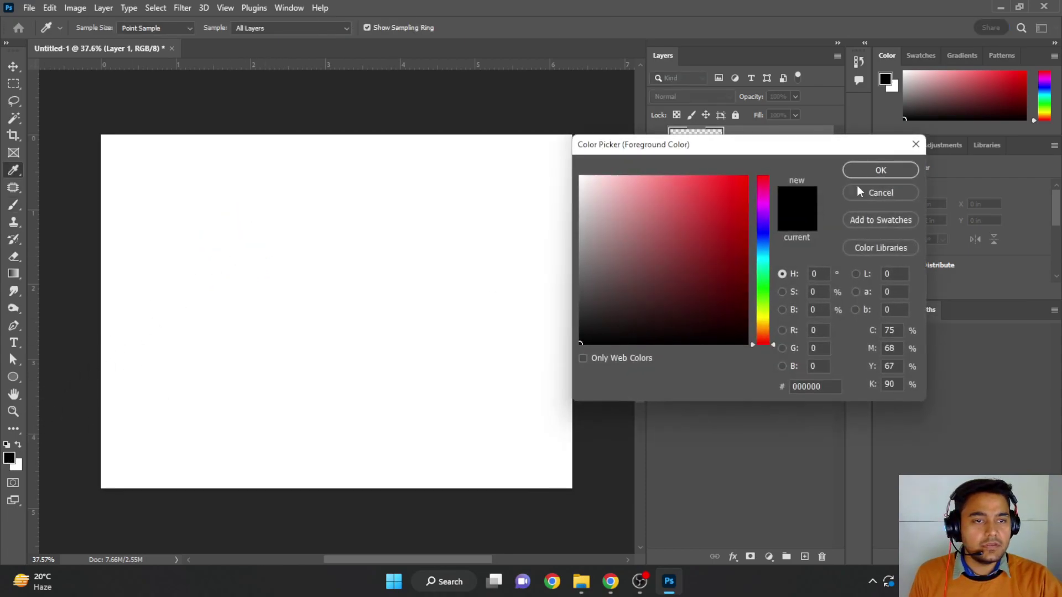
{"action": "left_click", "coordinate": [911, 148]}
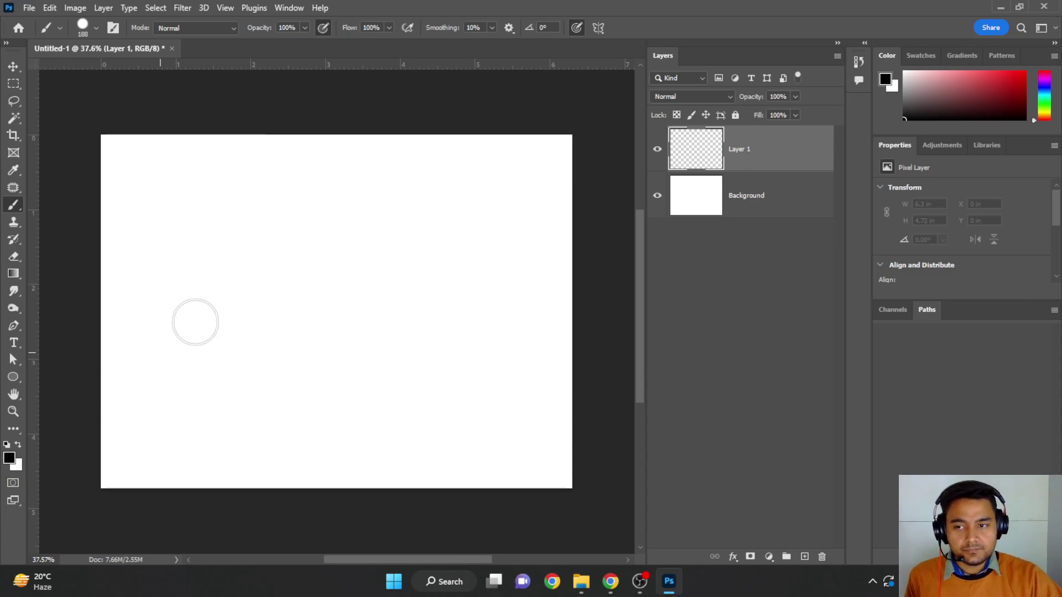
Step: Paint a thick black curving stroke from the canvas top-left, and widen the Layers panel
{"action": "left_click", "coordinate": [126, 180]}
{"action": "mouse_move", "coordinate": [139, 176]}
{"action": "left_mouse_down"}
{"action": "mouse_move", "coordinate": [266, 366]}
{"action": "mouse_move", "coordinate": [313, 315]}
{"action": "left_mouse_up"}
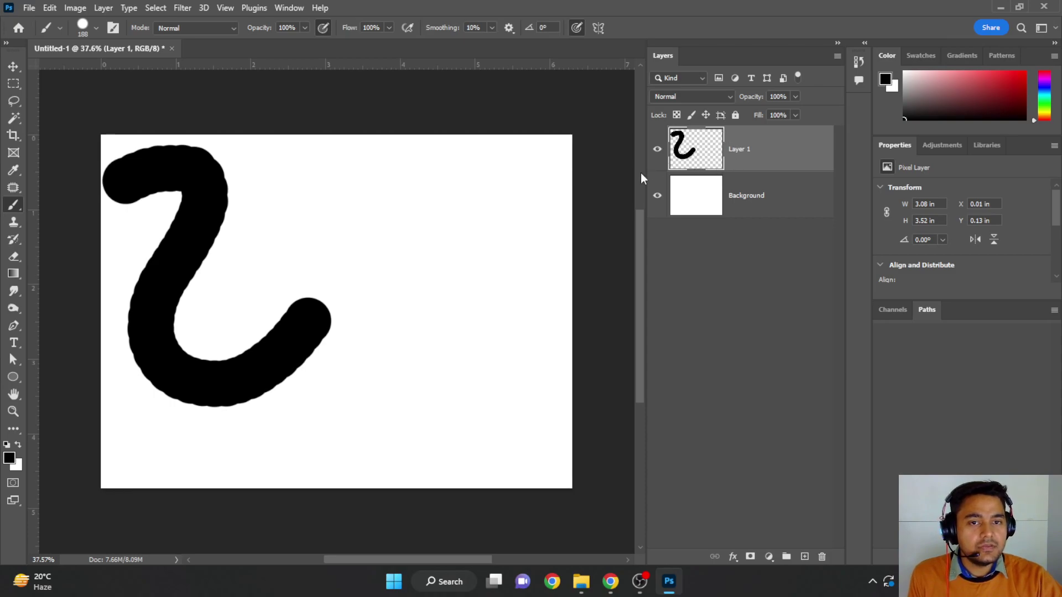
{"action": "left_click_drag", "start_coordinate": [645, 173], "coordinate": [583, 178]}
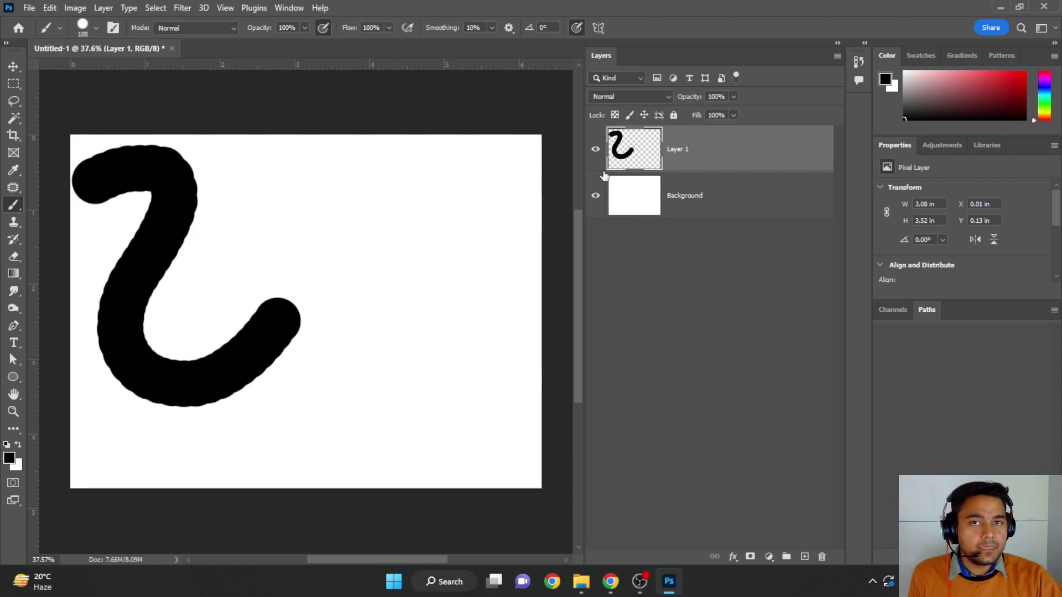
Step: Scale the black squiggle to about 1.54 × 1.61 in and move it near the top-left
{"action": "left_click", "coordinate": [14, 67]}
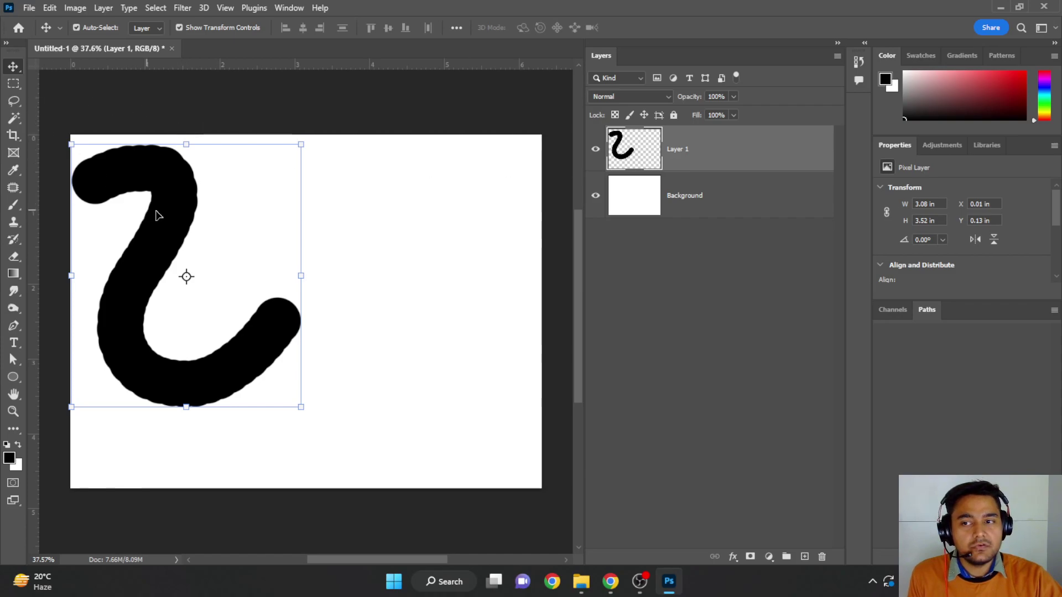
{"action": "left_click_drag", "start_coordinate": [177, 191], "coordinate": [297, 227]}
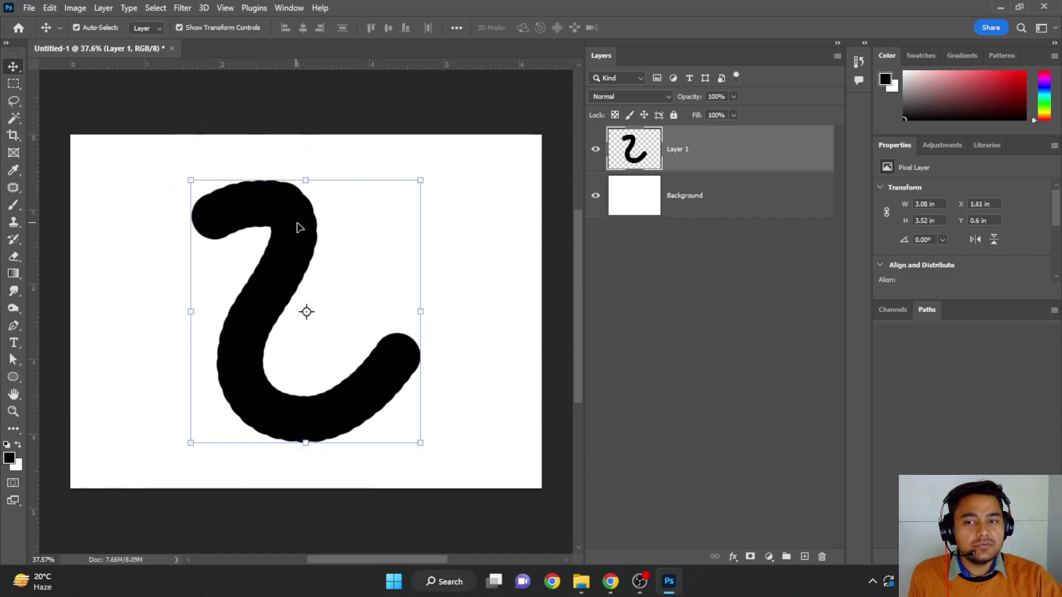
{"action": "mouse_move", "coordinate": [420, 444]}
{"action": "left_mouse_down"}
{"action": "mouse_move", "coordinate": [305, 302]}
{"action": "mouse_move", "coordinate": [186, 284]}
{"action": "left_mouse_up"}
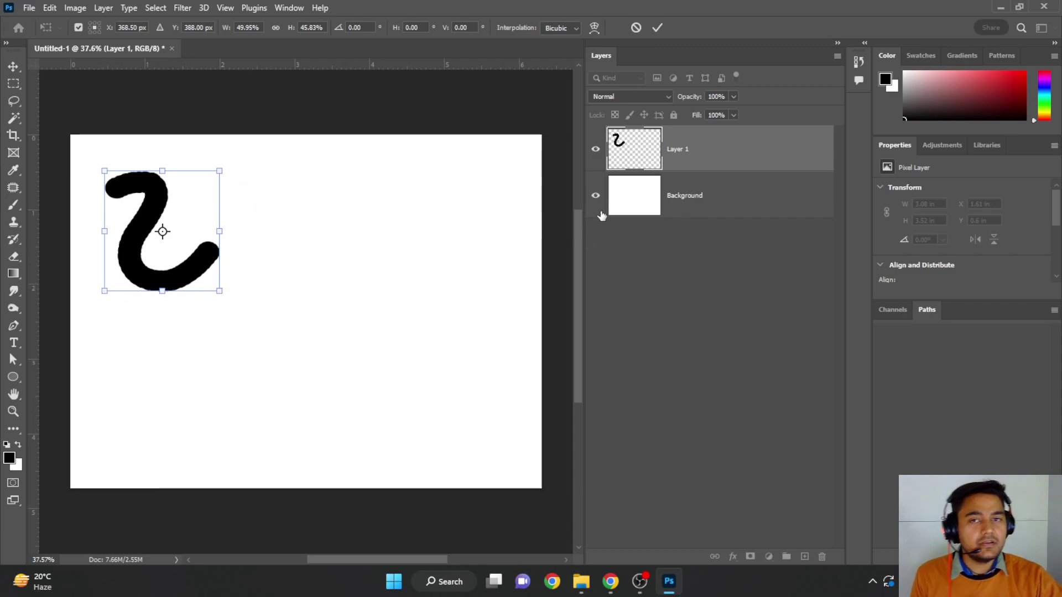
{"action": "left_click", "coordinate": [718, 201]}
{"action": "mouse_move", "coordinate": [480, 294]}
{"action": "left_mouse_down"}
{"action": "mouse_move", "coordinate": [320, 301]}
{"action": "mouse_move", "coordinate": [320, 285]}
{"action": "left_mouse_up"}
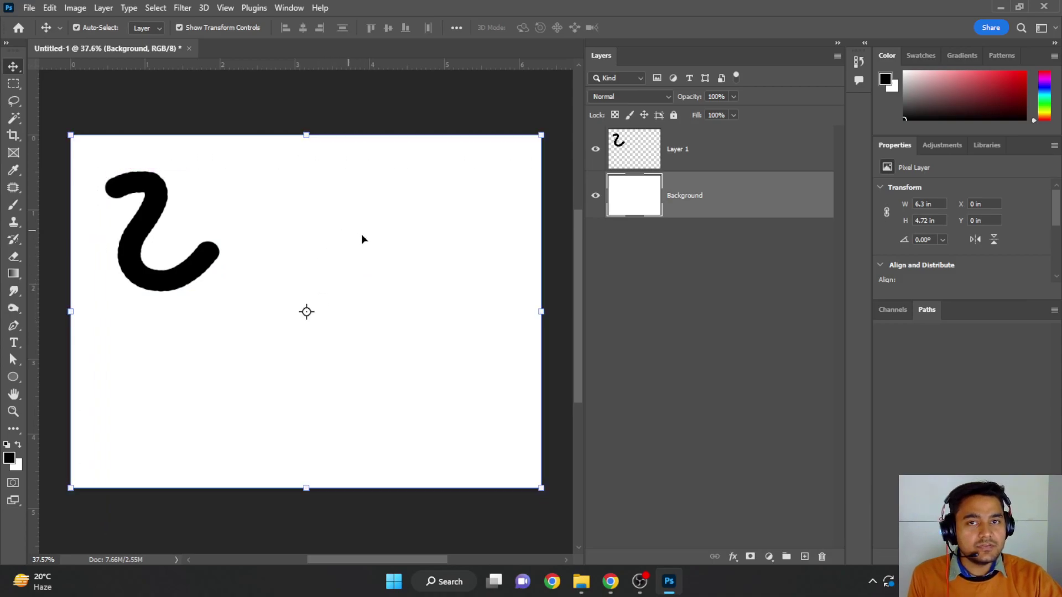
{"action": "left_click", "coordinate": [734, 149]}
{"action": "left_click_drag", "start_coordinate": [187, 276], "coordinate": [172, 264]}
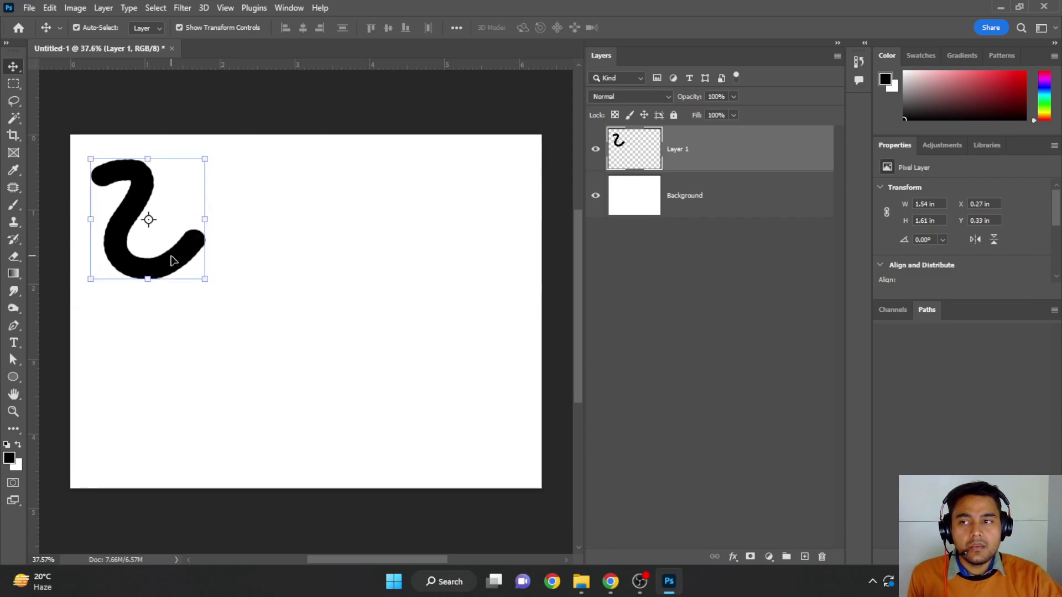
Step: Paint a large black S-shaped stroke to the right of the small squiggle
{"action": "left_click", "coordinate": [14, 206]}
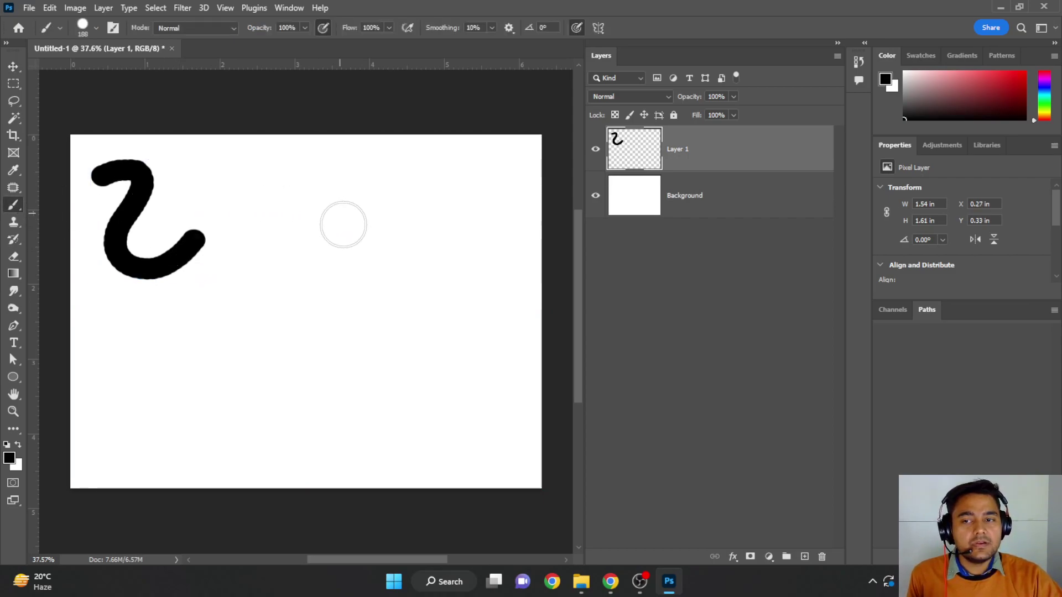
{"action": "left_click", "coordinate": [295, 200]}
{"action": "mouse_move", "coordinate": [457, 222]}
{"action": "left_mouse_down"}
{"action": "mouse_move", "coordinate": [260, 287]}
{"action": "mouse_move", "coordinate": [230, 393]}
{"action": "mouse_move", "coordinate": [416, 402]}
{"action": "left_mouse_up"}
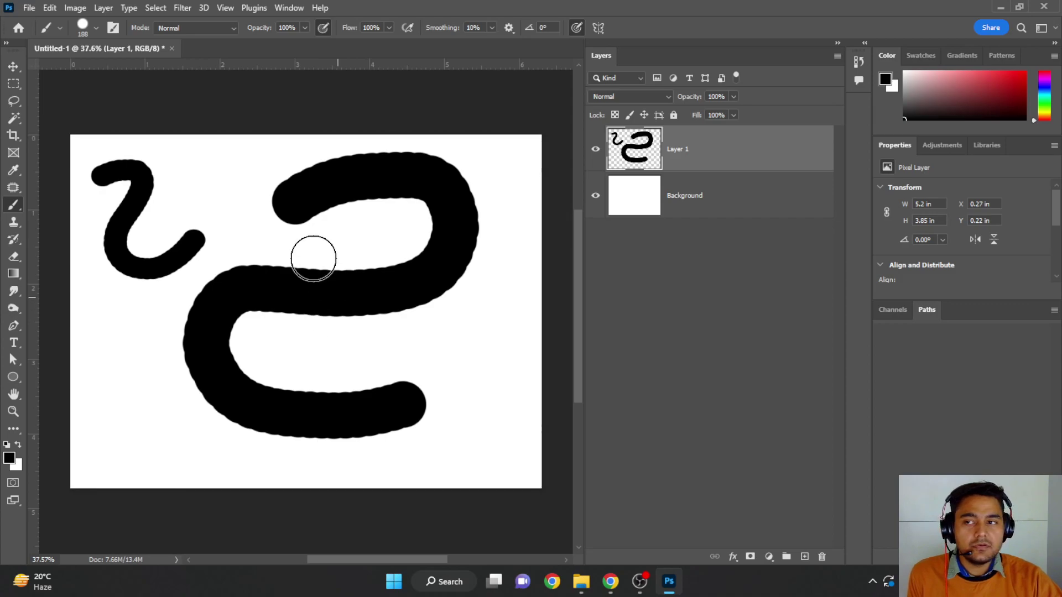
Step: Shift both Layer 1 strokes right and scale them to about 106%
{"action": "left_click", "coordinate": [14, 67]}
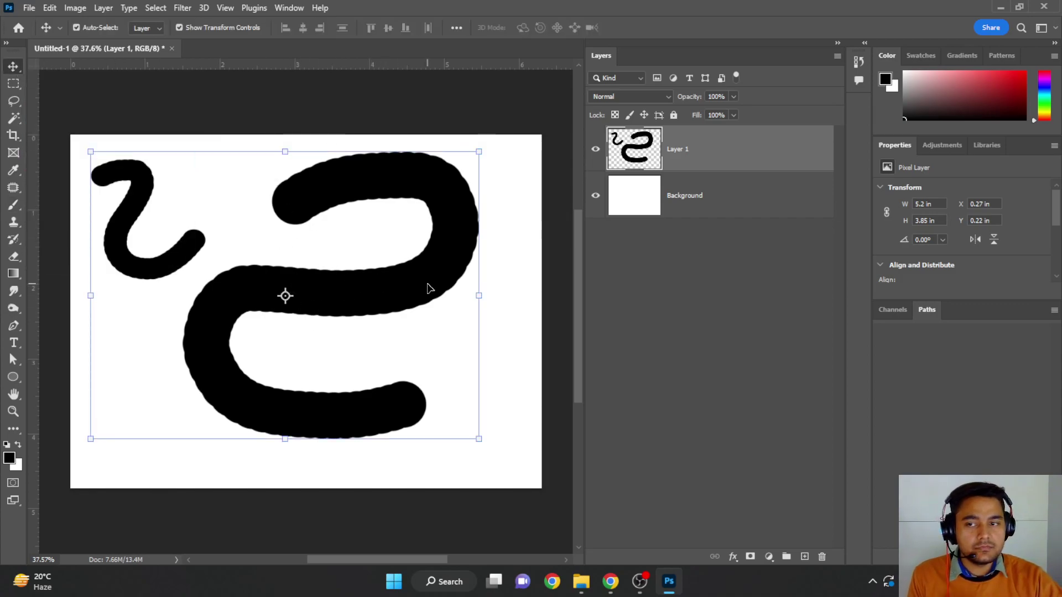
{"action": "left_click", "coordinate": [383, 122]}
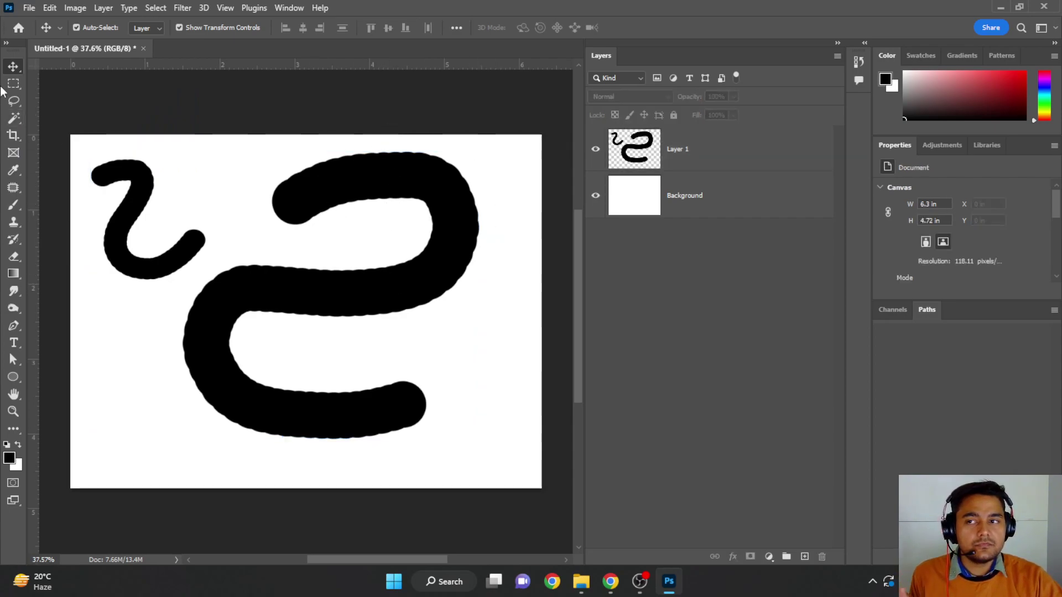
{"action": "left_click", "coordinate": [695, 152]}
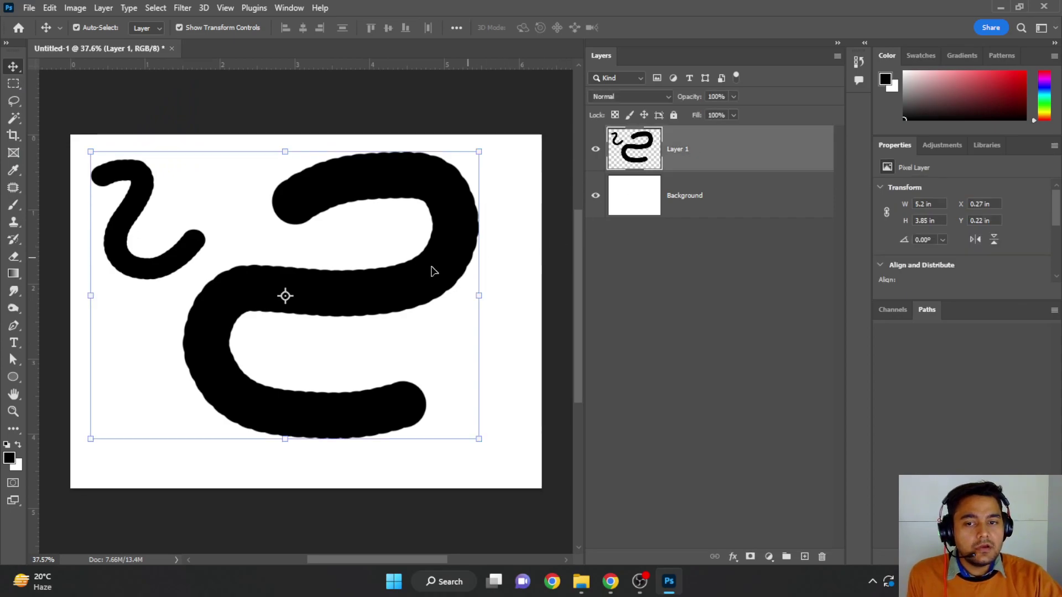
{"action": "left_click_drag", "start_coordinate": [395, 284], "coordinate": [422, 284]}
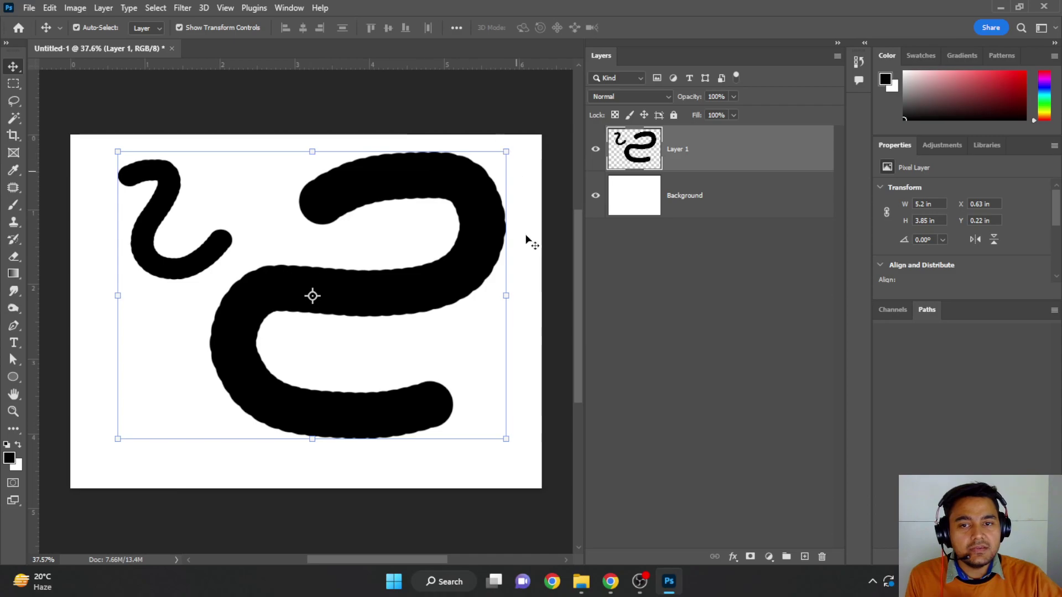
{"action": "left_click_drag", "start_coordinate": [506, 439], "coordinate": [515, 448]}
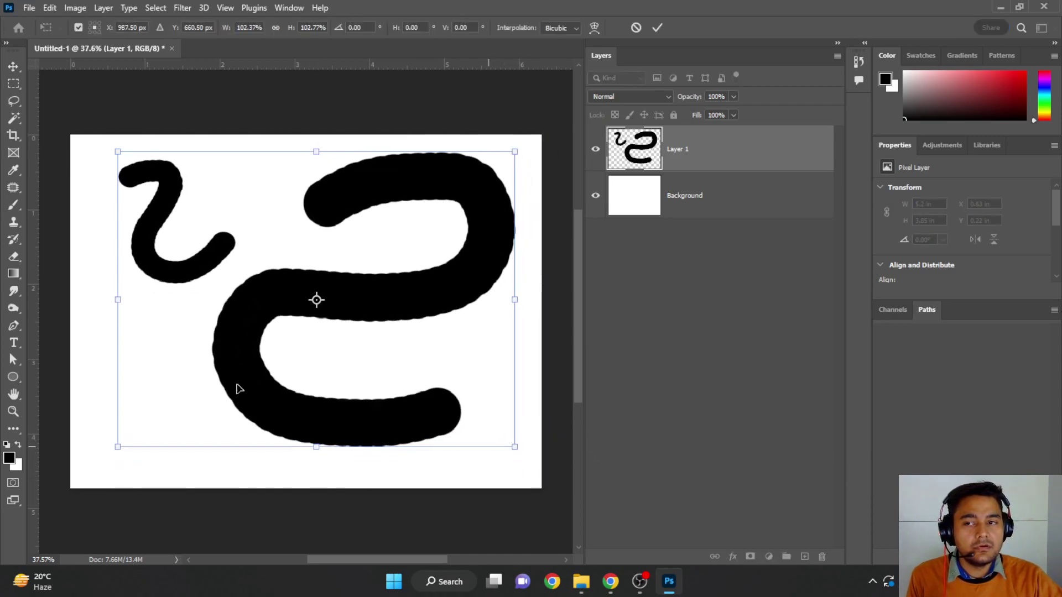
{"action": "mouse_move", "coordinate": [117, 446]}
{"action": "left_mouse_down"}
{"action": "mouse_move", "coordinate": [89, 463]}
{"action": "mouse_move", "coordinate": [102, 457]}
{"action": "left_mouse_up"}
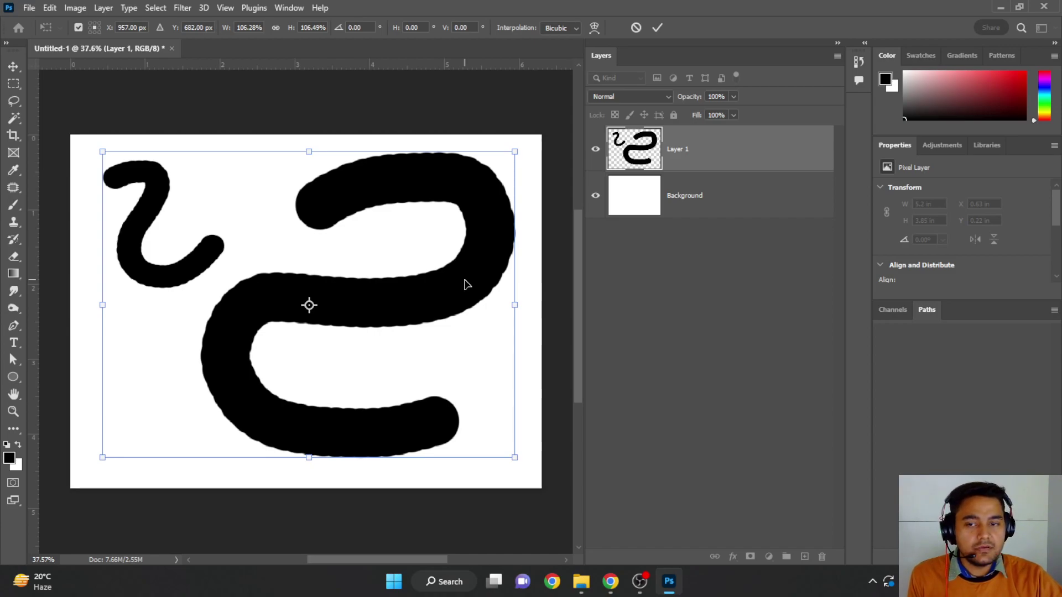
{"action": "left_click_drag", "start_coordinate": [465, 191], "coordinate": [474, 196]}
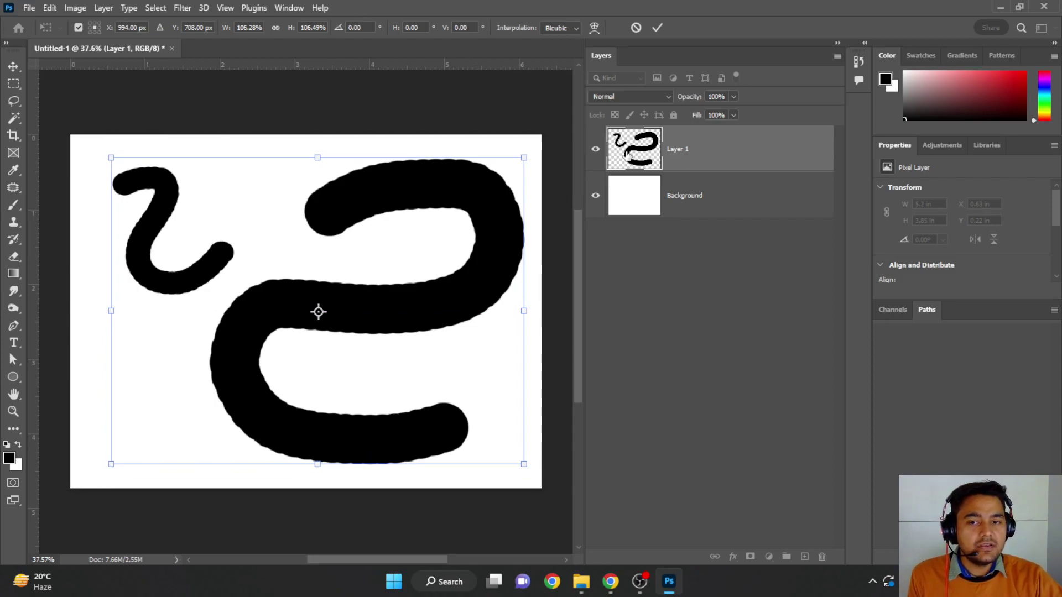
{"action": "left_click_drag", "start_coordinate": [437, 185], "coordinate": [432, 186]}
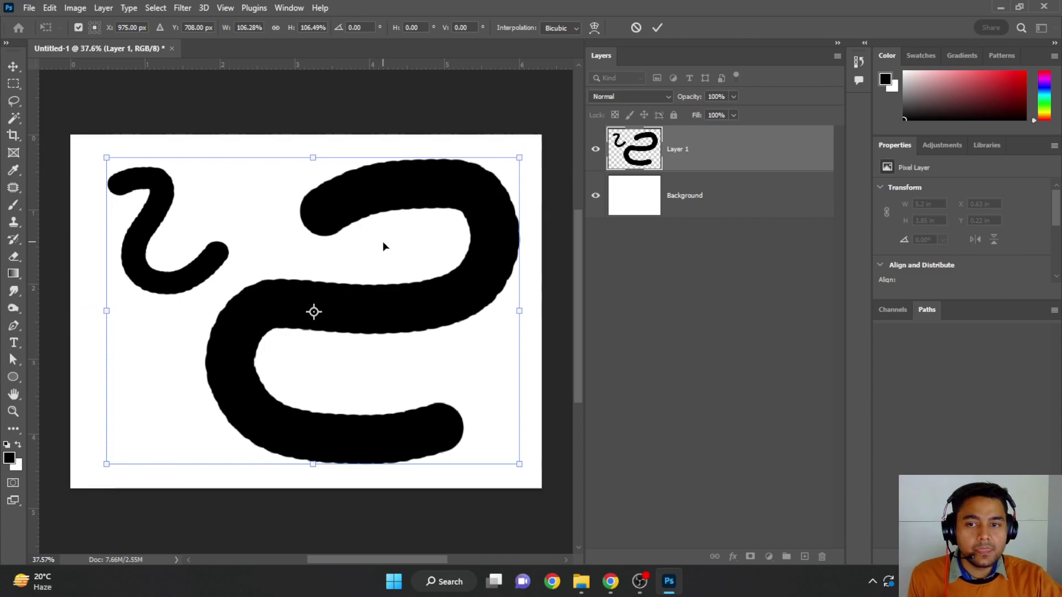
Step: Commit the transform, add Layer 2, and set the foreground colour to red f62d2d
{"action": "left_click", "coordinate": [673, 347]}
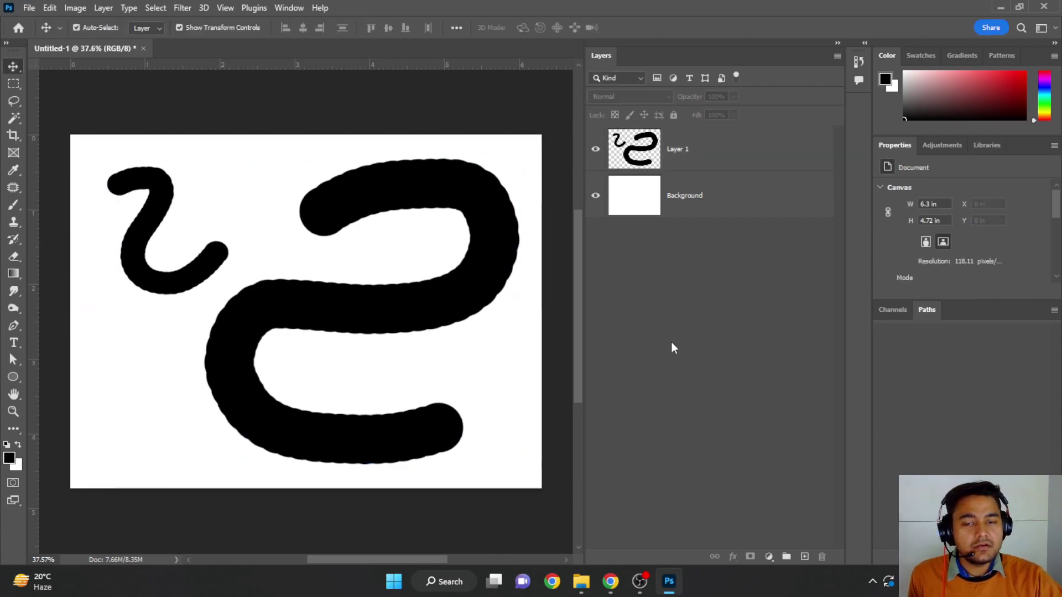
{"action": "left_click", "coordinate": [803, 556]}
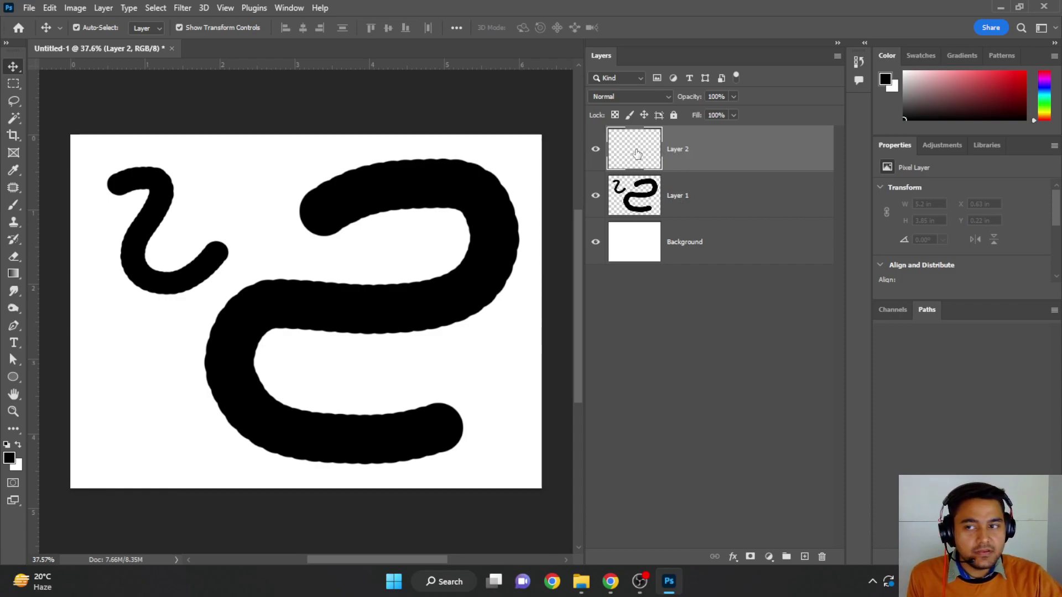
{"action": "left_click", "coordinate": [12, 462]}
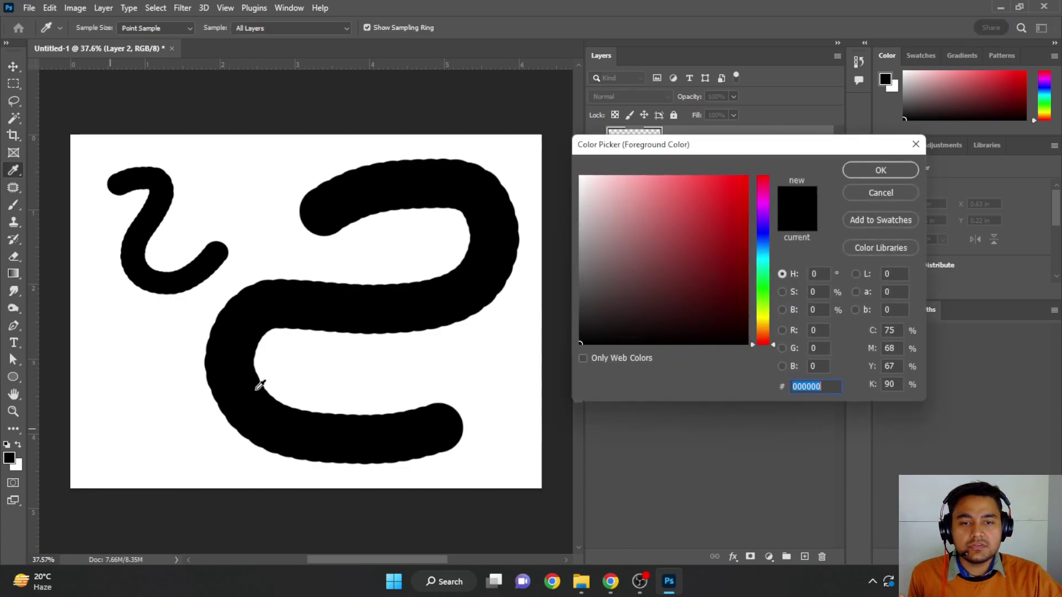
{"action": "left_click", "coordinate": [699, 208]}
{"action": "left_click", "coordinate": [736, 182]}
{"action": "left_click", "coordinate": [895, 174]}
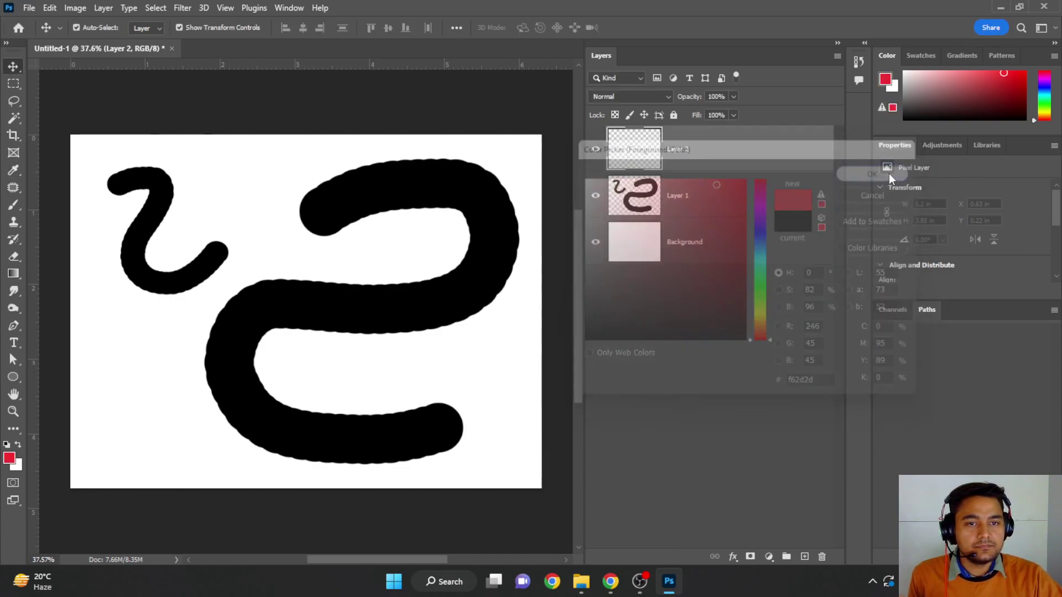
Step: Paint a long thick red squiggle across the canvas on Layer 2
{"action": "left_click", "coordinate": [14, 208]}
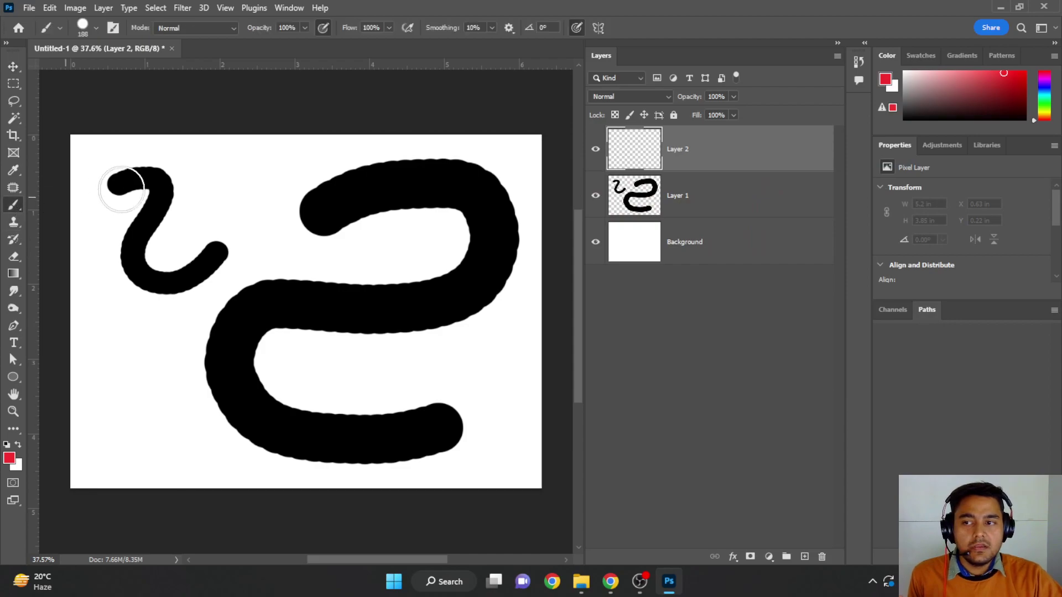
{"action": "mouse_move", "coordinate": [205, 165]}
{"action": "left_mouse_down"}
{"action": "mouse_move", "coordinate": [227, 164]}
{"action": "mouse_move", "coordinate": [198, 255]}
{"action": "mouse_move", "coordinate": [389, 397]}
{"action": "mouse_move", "coordinate": [471, 389]}
{"action": "left_mouse_up"}
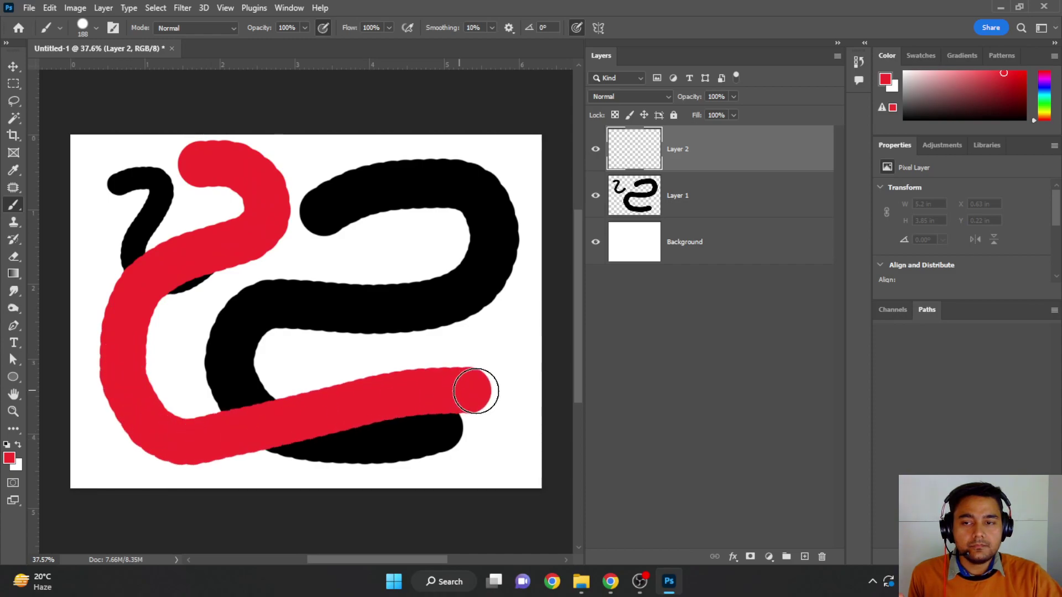
{"action": "left_click", "coordinate": [13, 66]}
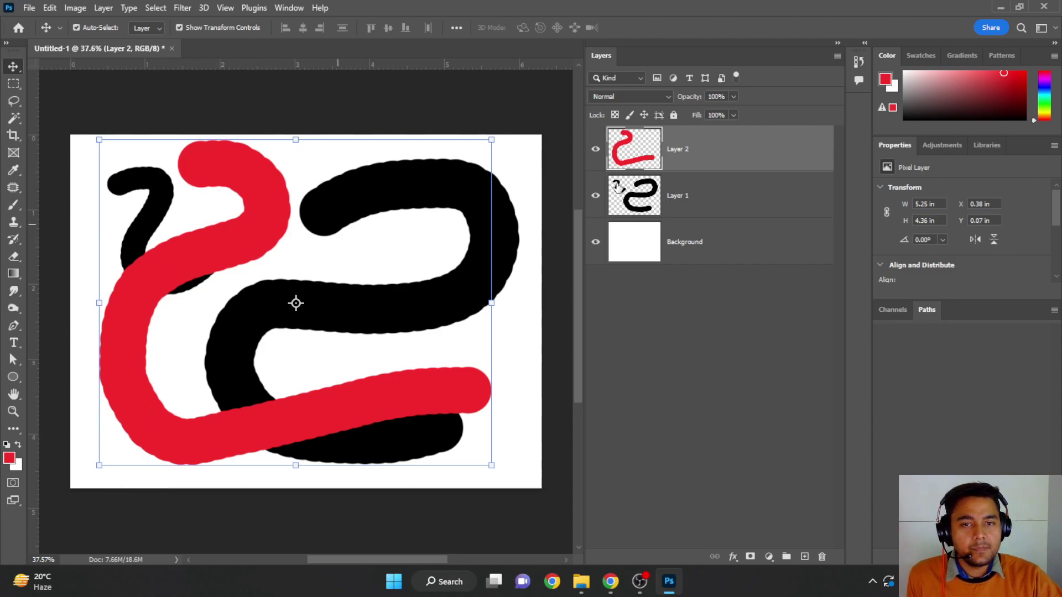
Step: Scale and reposition the red squiggle on Layer 2, then commit the transform
{"action": "mouse_move", "coordinate": [254, 225]}
{"action": "left_mouse_down"}
{"action": "mouse_move", "coordinate": [284, 222]}
{"action": "mouse_move", "coordinate": [277, 247]}
{"action": "left_mouse_up"}
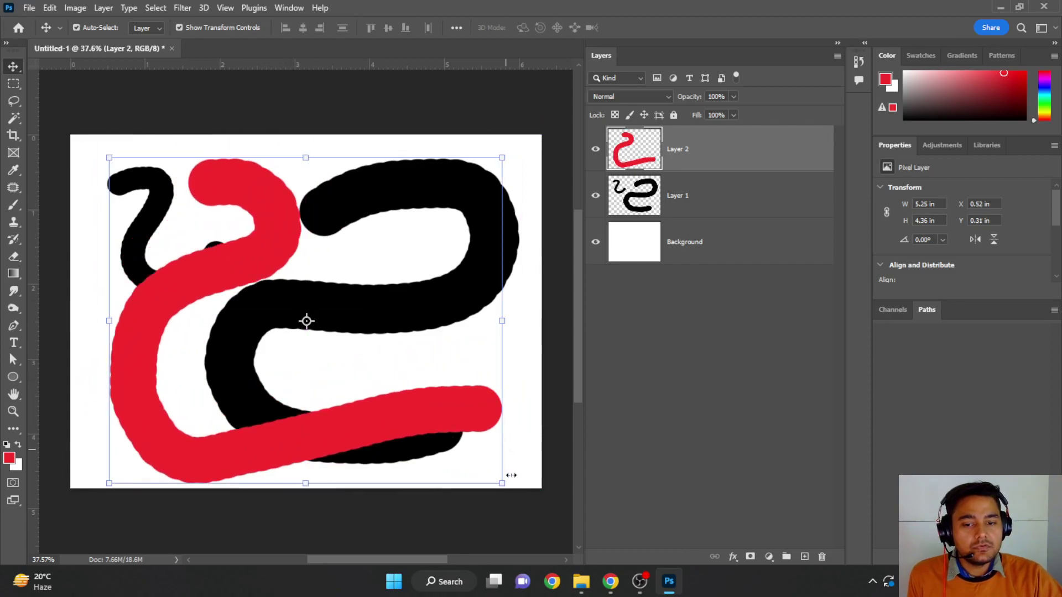
{"action": "left_click_drag", "start_coordinate": [503, 485], "coordinate": [321, 313]}
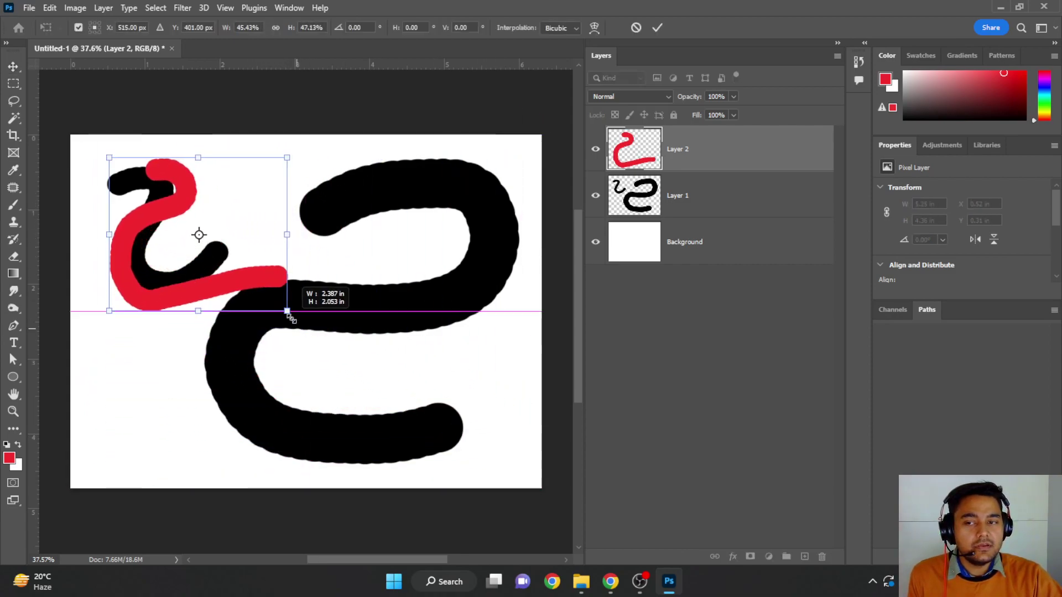
{"action": "mouse_move", "coordinate": [246, 272]}
{"action": "left_mouse_down"}
{"action": "mouse_move", "coordinate": [348, 327]}
{"action": "mouse_move", "coordinate": [292, 284]}
{"action": "left_mouse_up"}
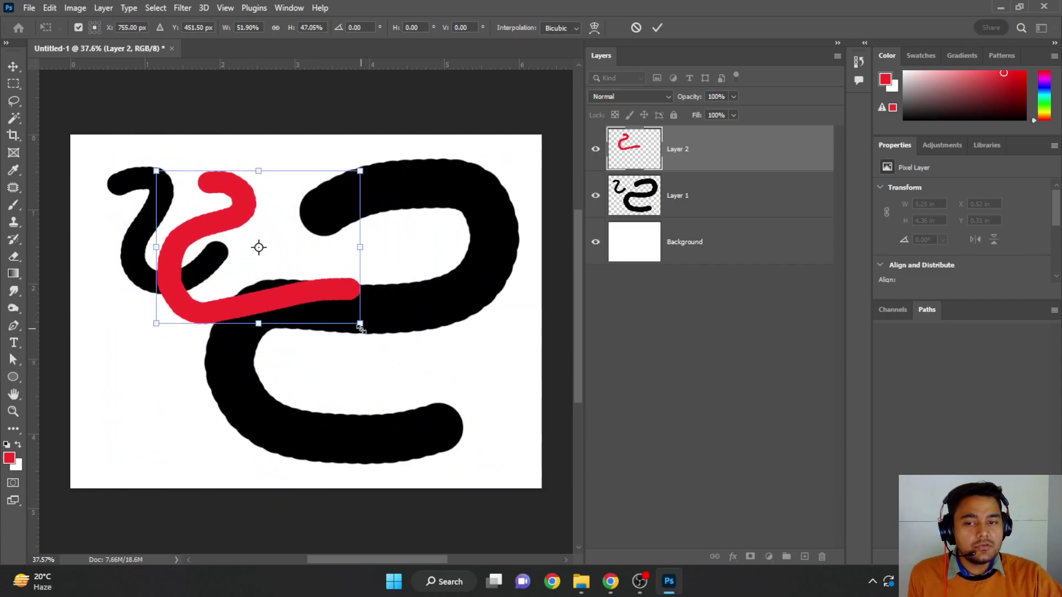
{"action": "mouse_move", "coordinate": [360, 320]}
{"action": "left_mouse_down"}
{"action": "mouse_move", "coordinate": [471, 393]}
{"action": "mouse_move", "coordinate": [389, 438]}
{"action": "left_mouse_up"}
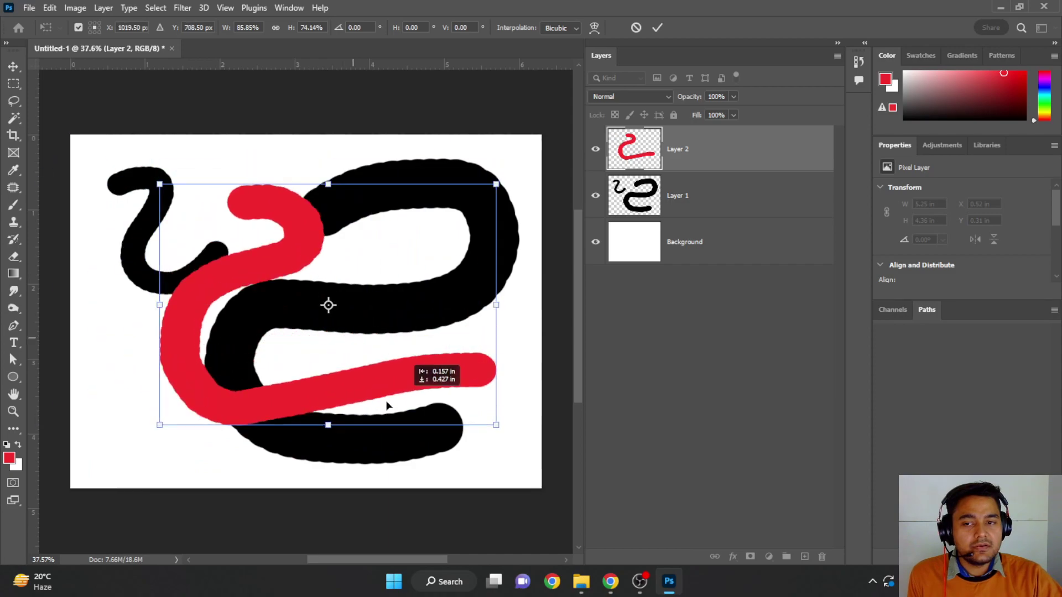
{"action": "left_click_drag", "start_coordinate": [295, 360], "coordinate": [382, 375]}
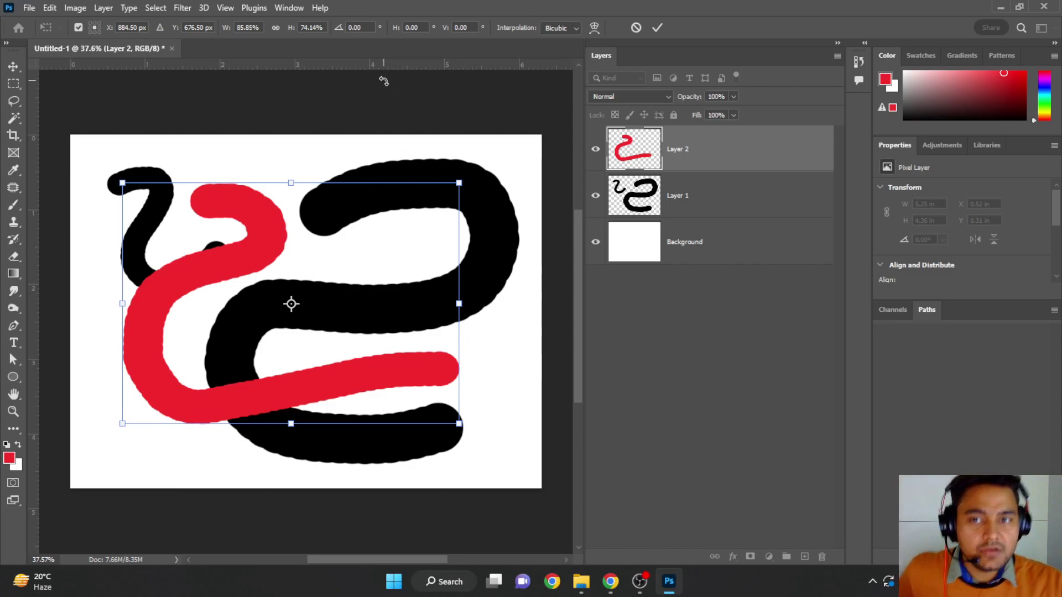
{"action": "left_click", "coordinate": [665, 27]}
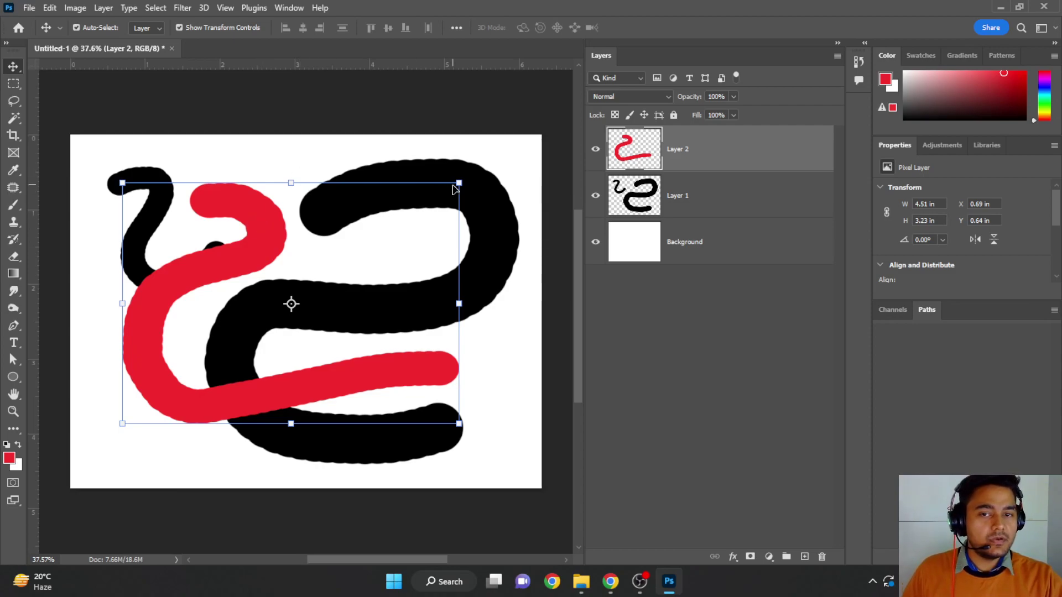
Step: Enlarge the red squiggle to about 5.13 × 3.87 in, nudge it down-left, and commit
{"action": "left_click_drag", "start_coordinate": [459, 183], "coordinate": [505, 135]}
{"action": "mouse_move", "coordinate": [278, 221]}
{"action": "left_mouse_down"}
{"action": "mouse_move", "coordinate": [255, 244]}
{"action": "mouse_move", "coordinate": [271, 243]}
{"action": "left_mouse_up"}
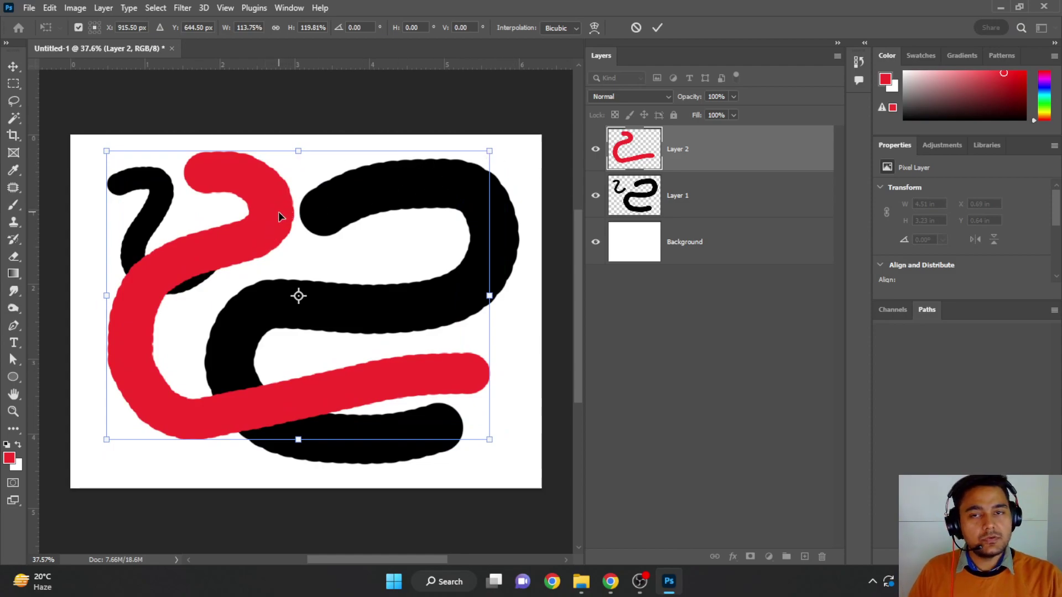
{"action": "left_click_drag", "start_coordinate": [279, 215], "coordinate": [271, 239]}
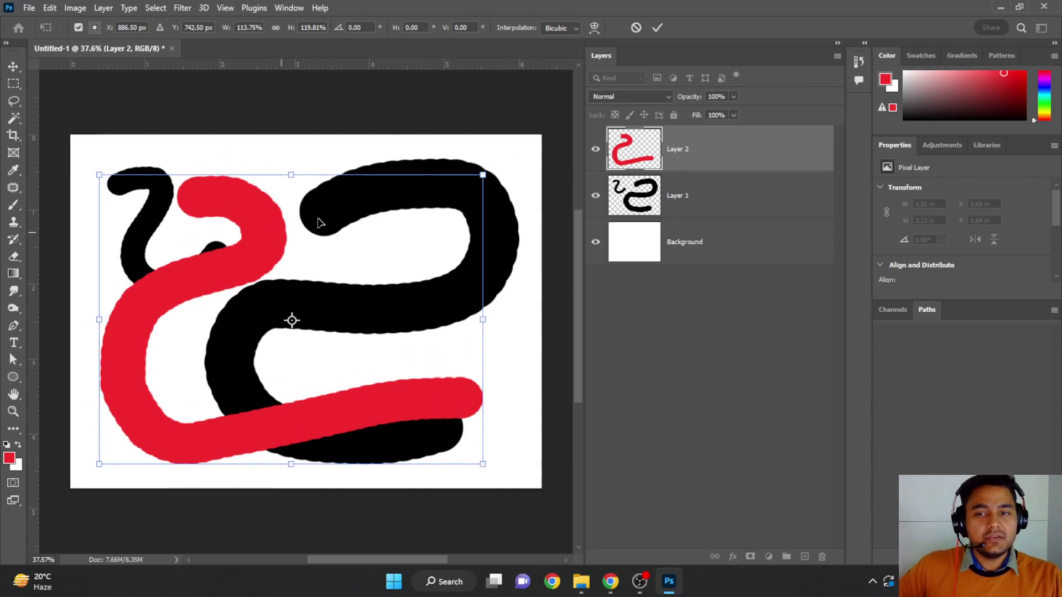
{"action": "left_click", "coordinate": [657, 28]}
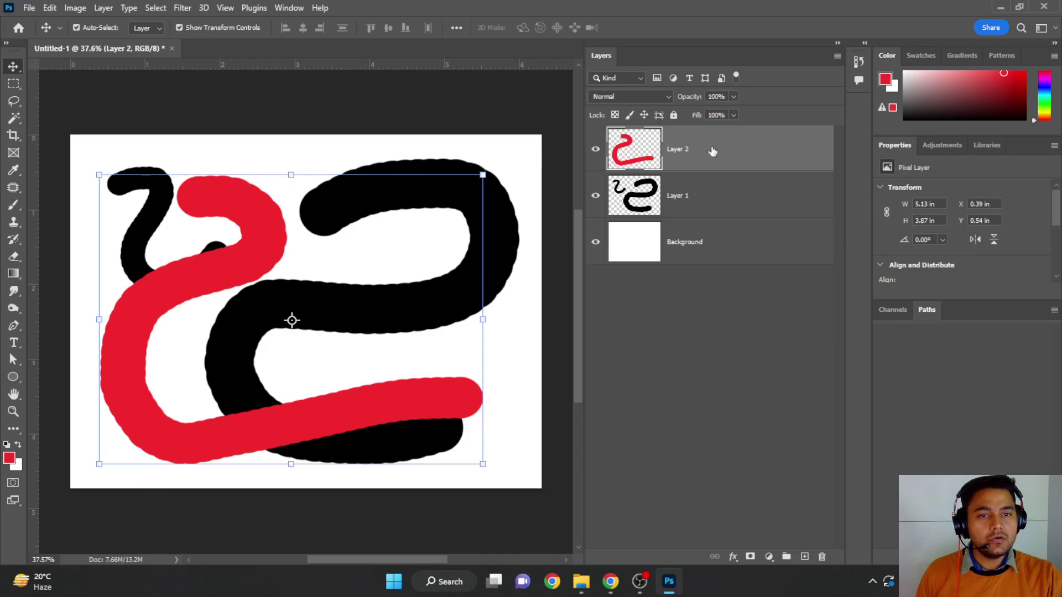
Step: Keep Layer 2 on top of the stack and rename it Red
{"action": "left_click_drag", "start_coordinate": [713, 151], "coordinate": [704, 218]}
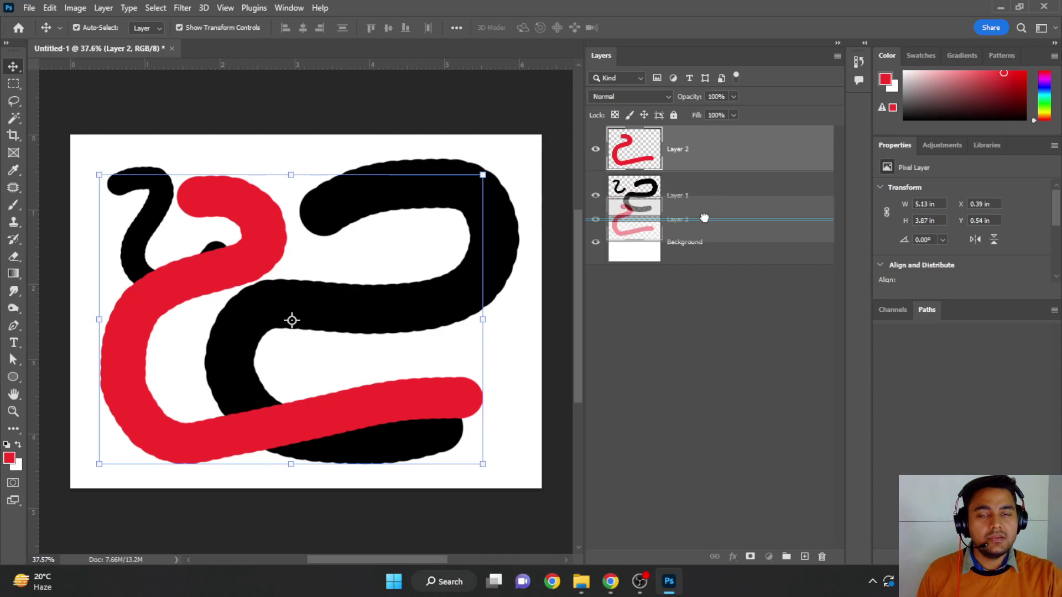
{"action": "left_click_drag", "start_coordinate": [704, 218], "coordinate": [706, 165]}
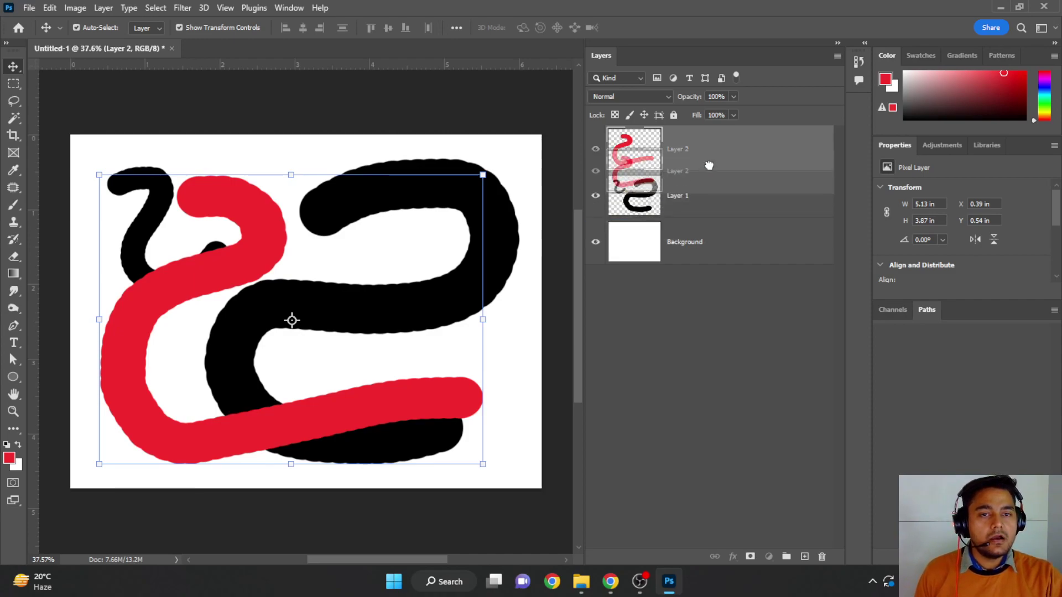
{"action": "double_click", "coordinate": [676, 149]}
{"action": "type", "text": "Red"}
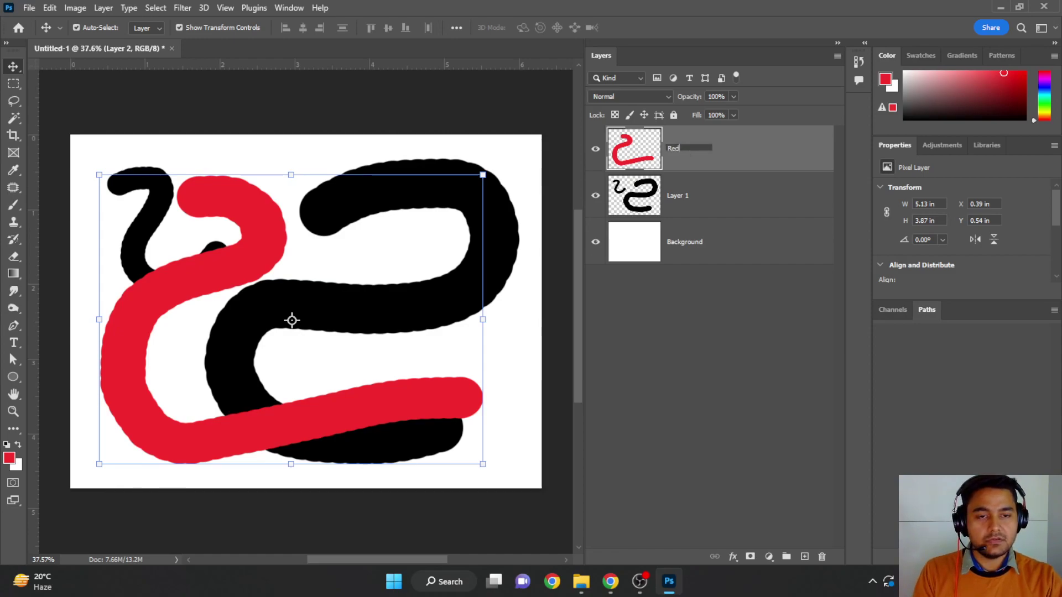
{"action": "left_click", "coordinate": [723, 317]}
Step: Rename Layer 1 to Black, then make the Red layer active again
{"action": "double_click", "coordinate": [676, 196]}
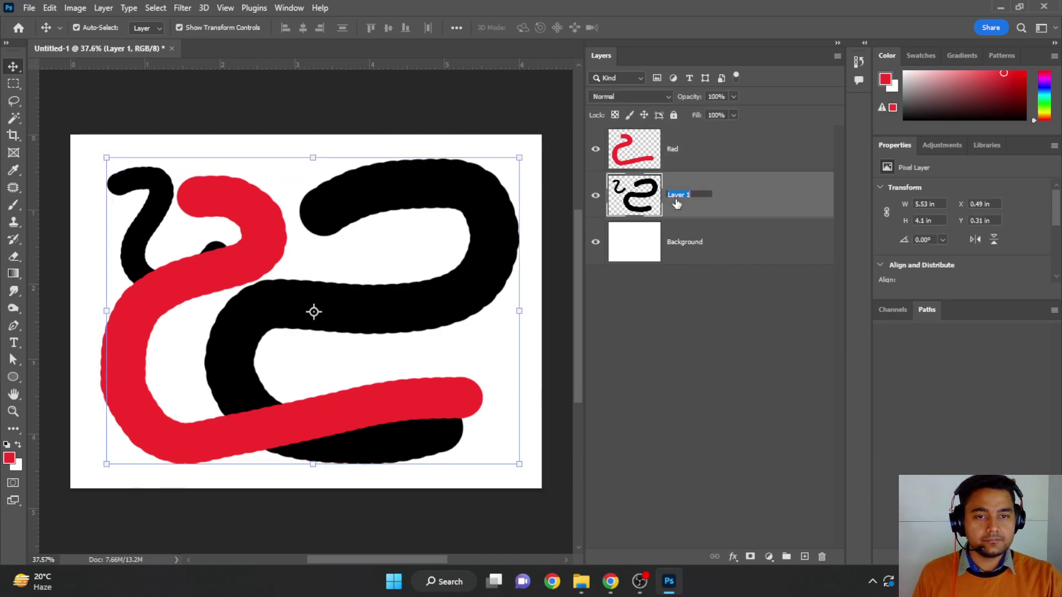
{"action": "type", "text": "Black"}
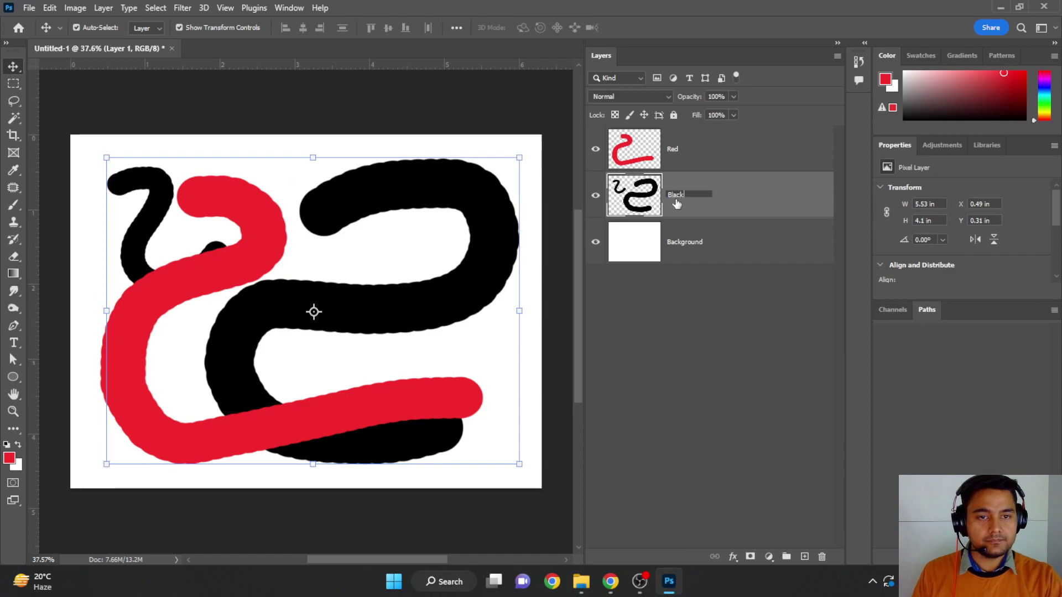
{"action": "left_click", "coordinate": [725, 343]}
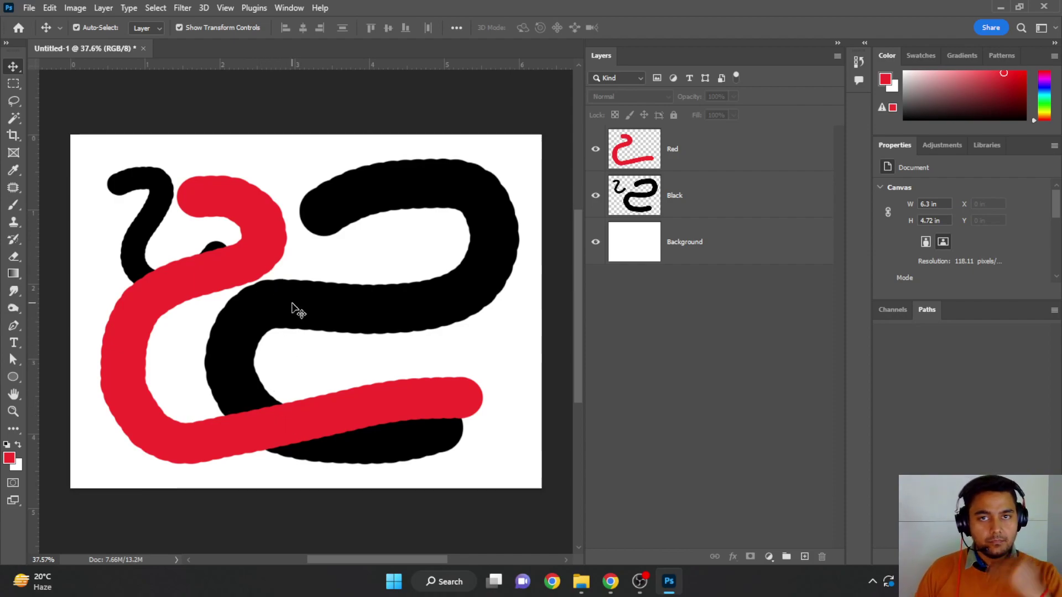
{"action": "left_click", "coordinate": [713, 151]}
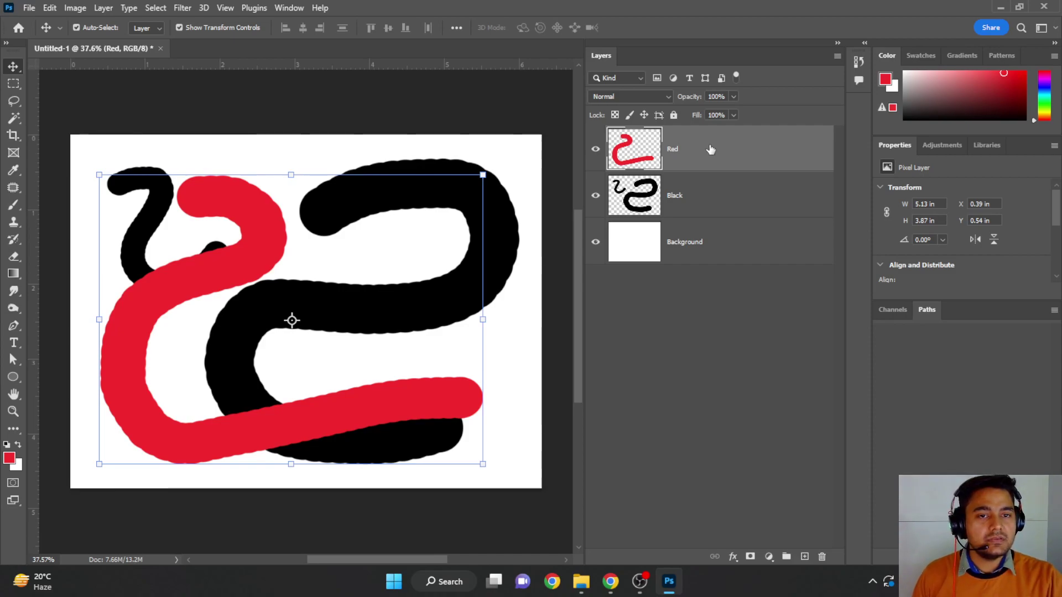
Step: Move the Red layer beneath the Black layer in the Layers panel
{"action": "left_click_drag", "start_coordinate": [710, 149], "coordinate": [704, 220]}
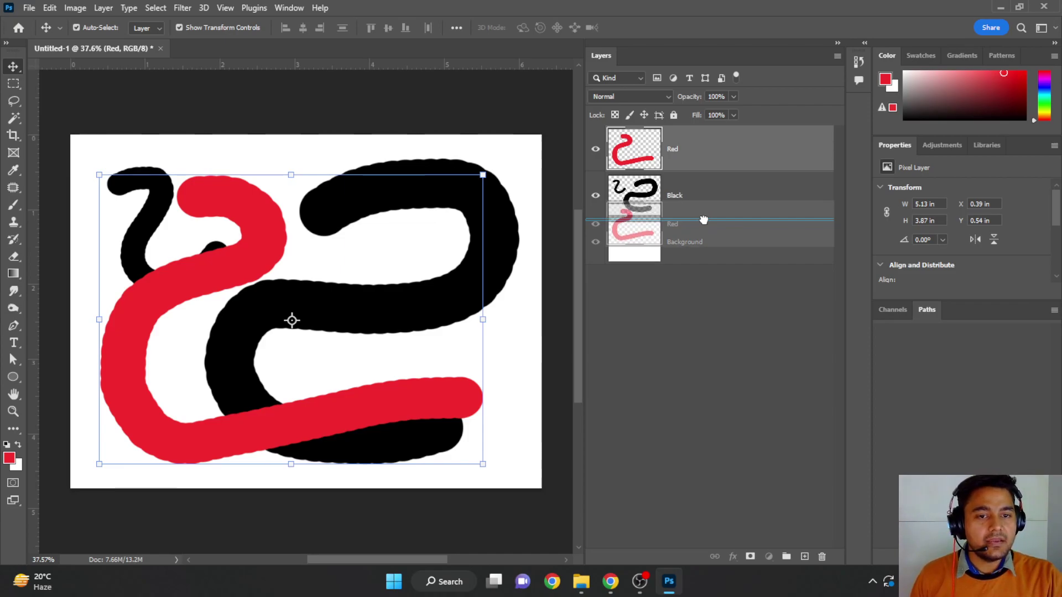
{"action": "left_click_drag", "start_coordinate": [703, 220], "coordinate": [698, 197]}
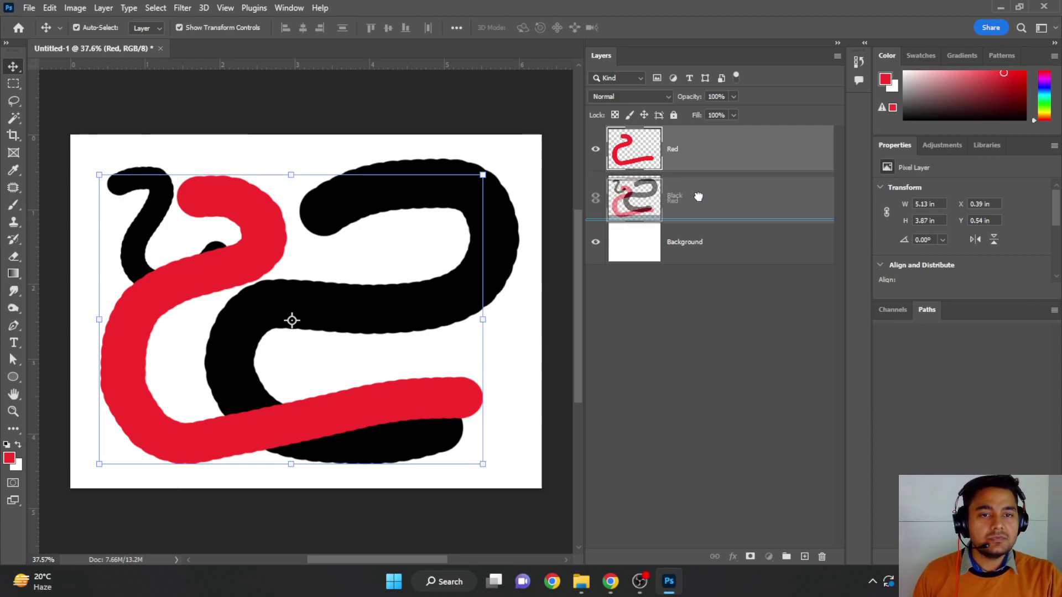
{"action": "left_click_drag", "start_coordinate": [698, 197], "coordinate": [698, 216]}
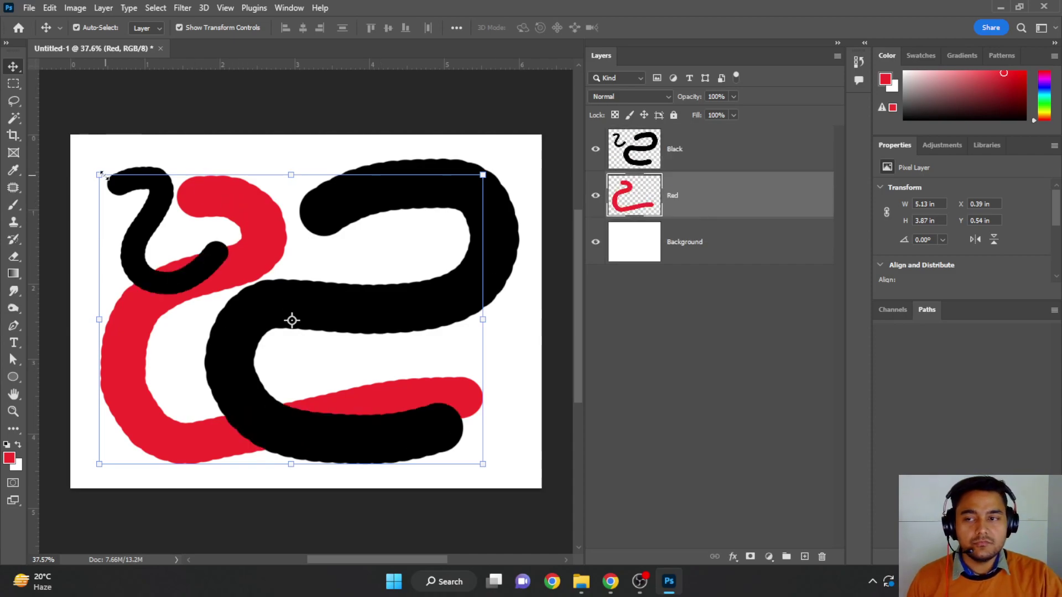
Step: Enlarge the red stroke slightly and shift it upward, then commit its new position
{"action": "mouse_move", "coordinate": [98, 174]}
{"action": "left_mouse_down"}
{"action": "mouse_move", "coordinate": [61, 142]}
{"action": "mouse_move", "coordinate": [138, 238]}
{"action": "mouse_move", "coordinate": [136, 223]}
{"action": "left_mouse_up"}
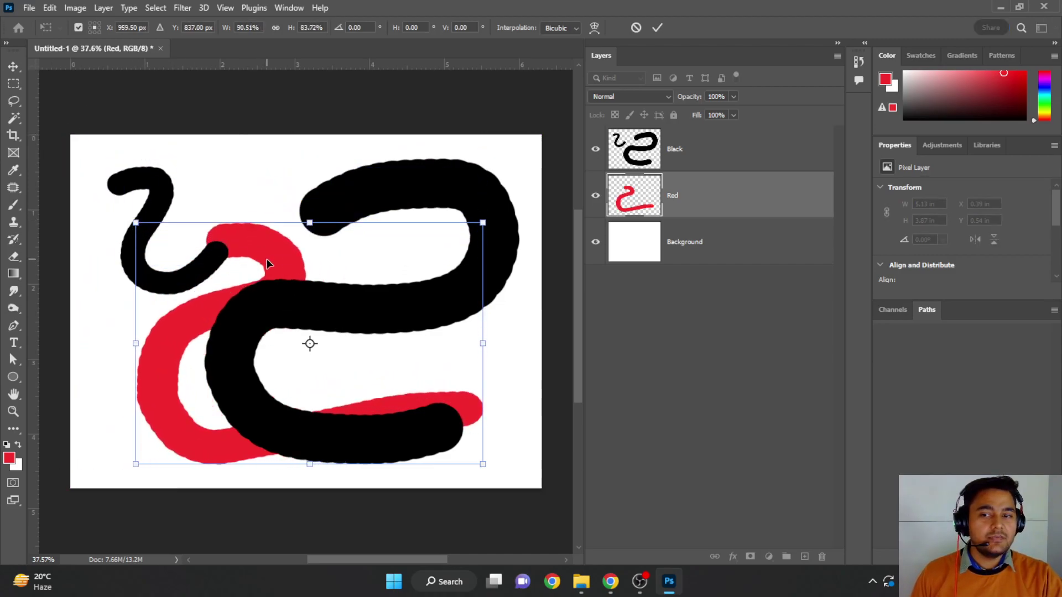
{"action": "left_click_drag", "start_coordinate": [267, 263], "coordinate": [264, 215]}
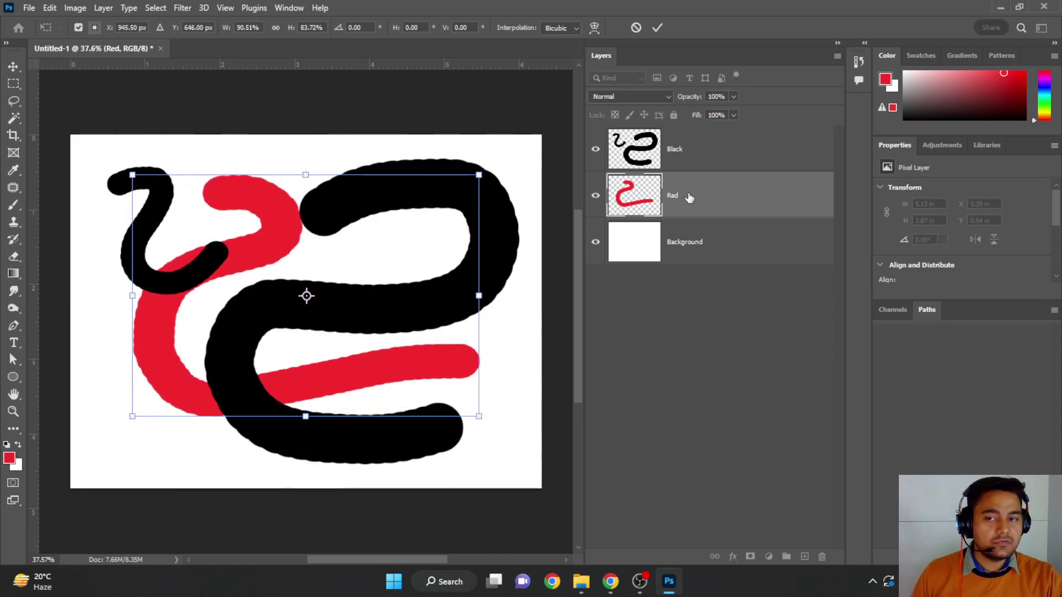
{"action": "left_click_drag", "start_coordinate": [234, 201], "coordinate": [239, 183]}
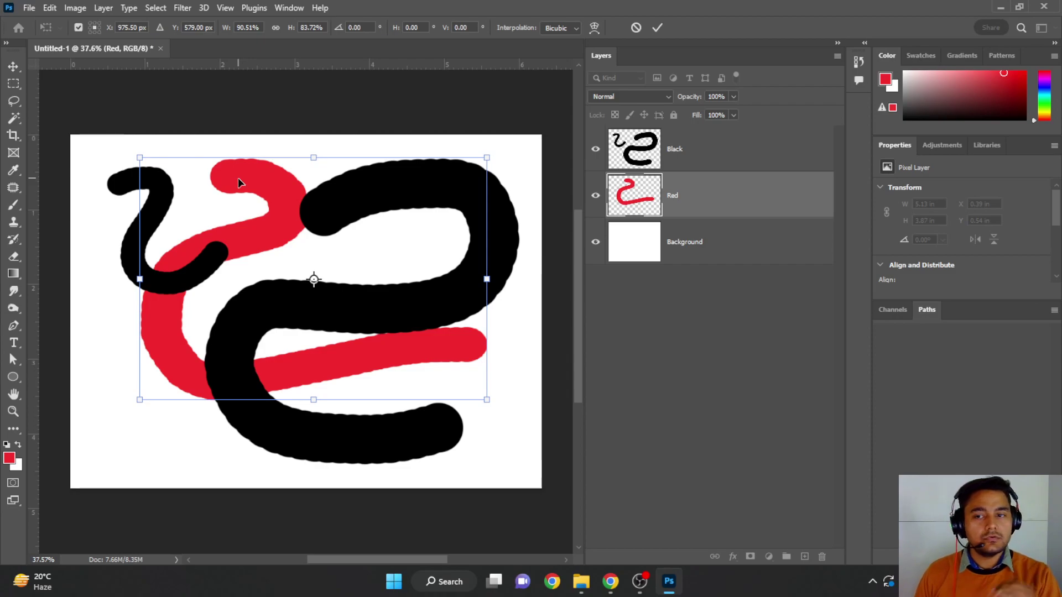
{"action": "left_click_drag", "start_coordinate": [238, 178], "coordinate": [244, 188]}
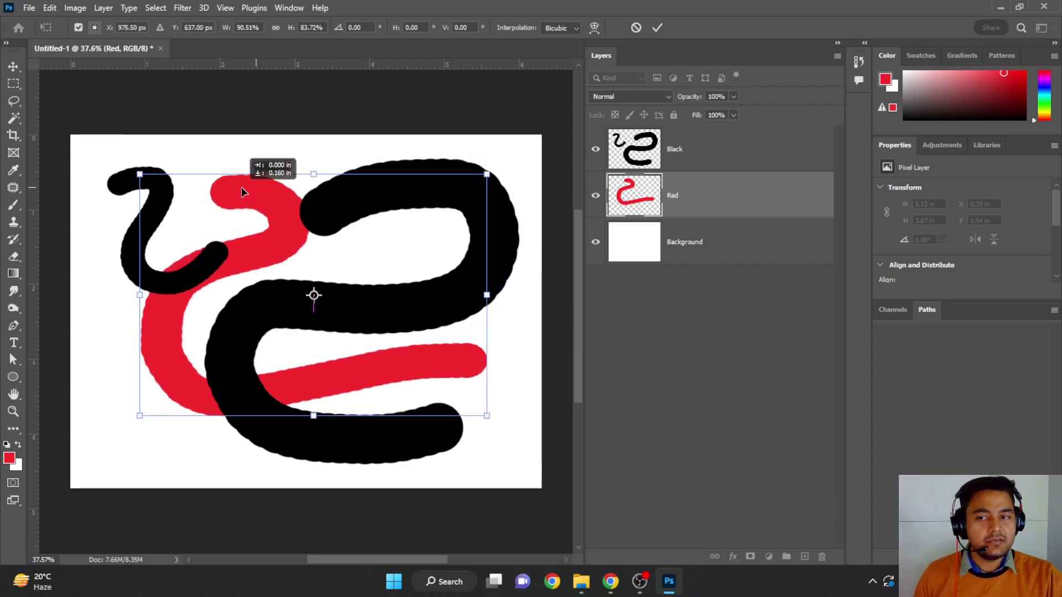
{"action": "left_click_drag", "start_coordinate": [423, 187], "coordinate": [417, 198]}
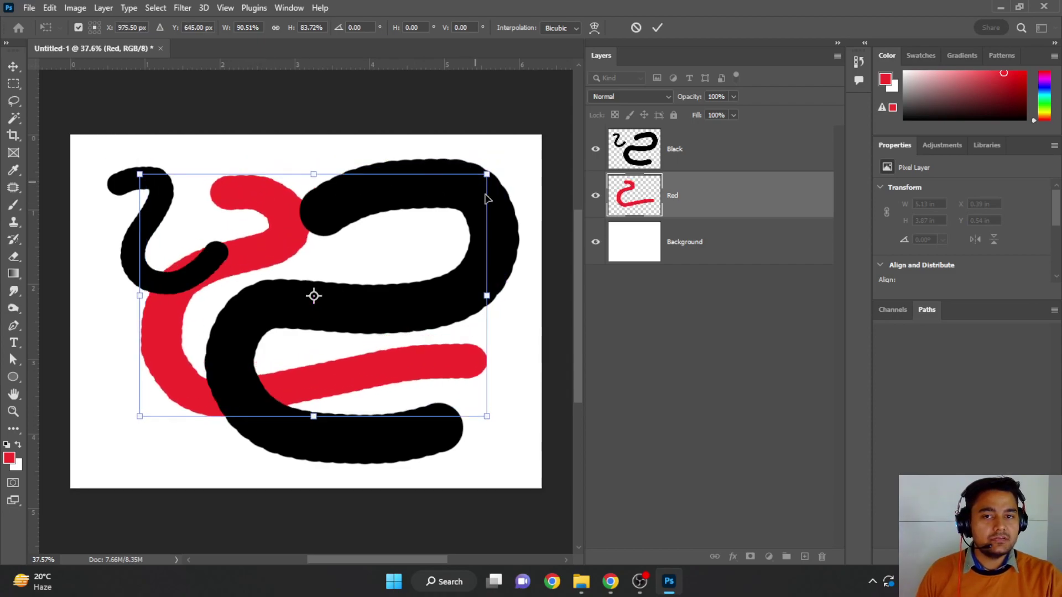
{"action": "left_click", "coordinate": [657, 28]}
Step: Shrink the black stroke to about 57% × 60% so it overlaps the red curve
{"action": "left_click", "coordinate": [701, 161]}
{"action": "key", "text": "ctrl+t"}
{"action": "mouse_move", "coordinate": [518, 159]}
{"action": "left_mouse_down"}
{"action": "mouse_move", "coordinate": [293, 292]}
{"action": "mouse_move", "coordinate": [343, 280]}
{"action": "mouse_move", "coordinate": [338, 258]}
{"action": "left_mouse_up"}
{"action": "left_click", "coordinate": [721, 207]}
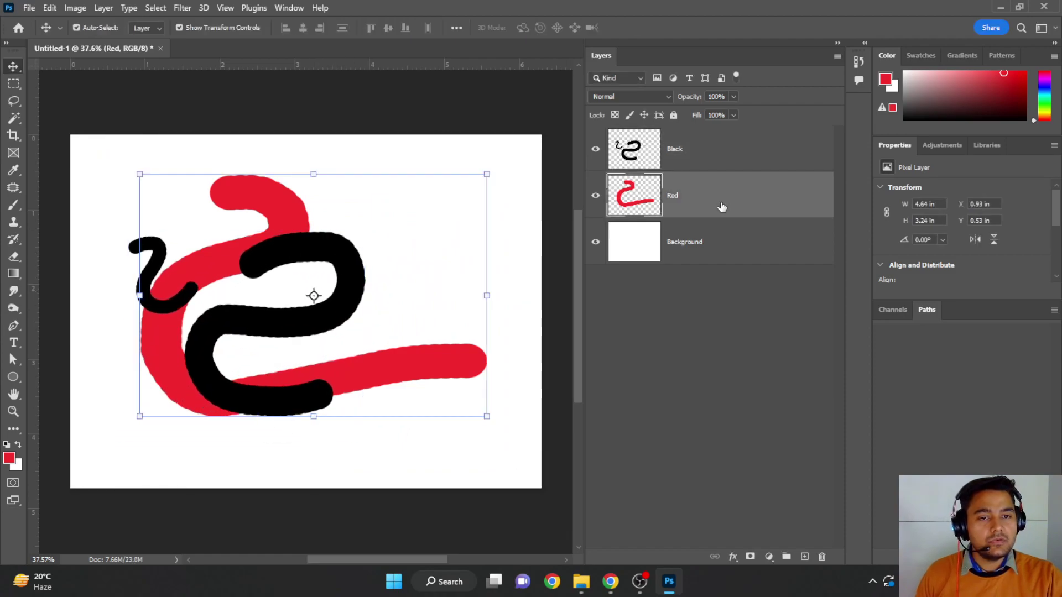
Step: Put the Red layer below Background and shift the white background aside
{"action": "left_click_drag", "start_coordinate": [722, 207], "coordinate": [719, 267]}
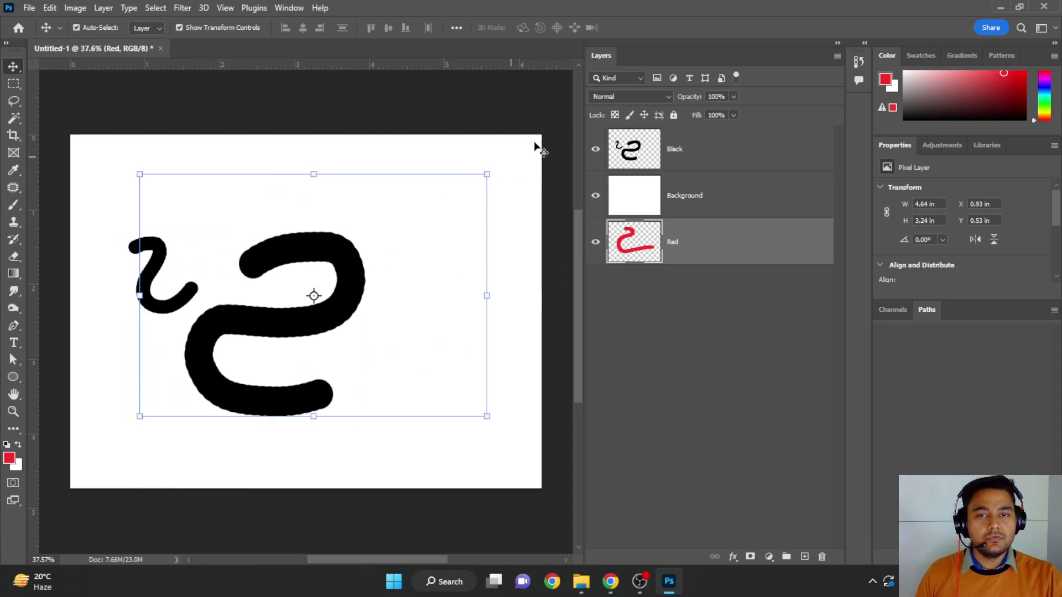
{"action": "mouse_move", "coordinate": [528, 161]}
{"action": "left_mouse_down"}
{"action": "mouse_move", "coordinate": [449, 259]}
{"action": "mouse_move", "coordinate": [545, 188]}
{"action": "left_mouse_up"}
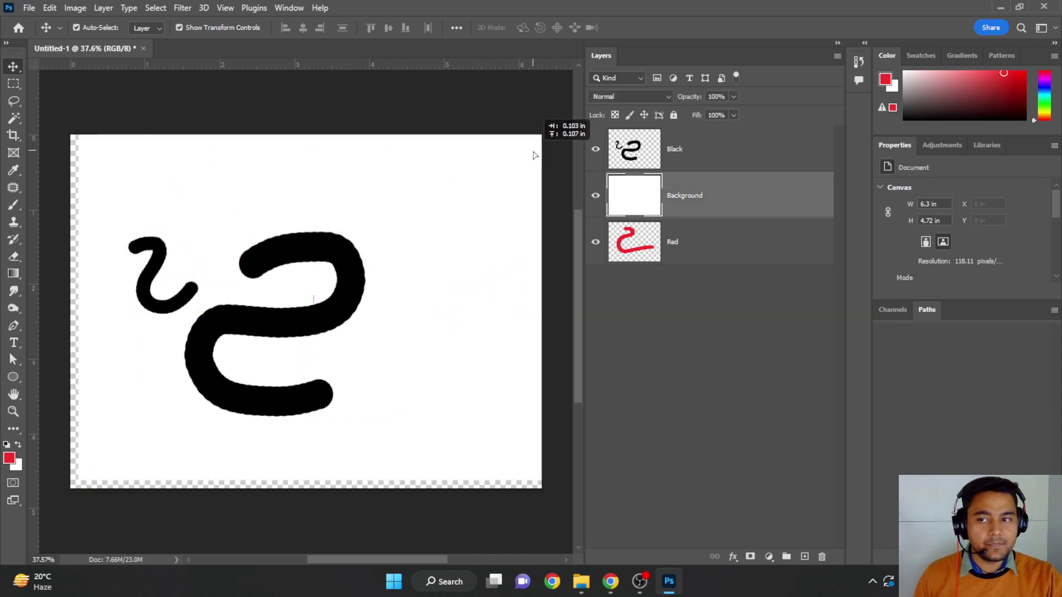
{"action": "mouse_move", "coordinate": [545, 188]}
{"action": "left_mouse_down"}
{"action": "mouse_move", "coordinate": [466, 239]}
{"action": "mouse_move", "coordinate": [385, 244]}
{"action": "left_mouse_up"}
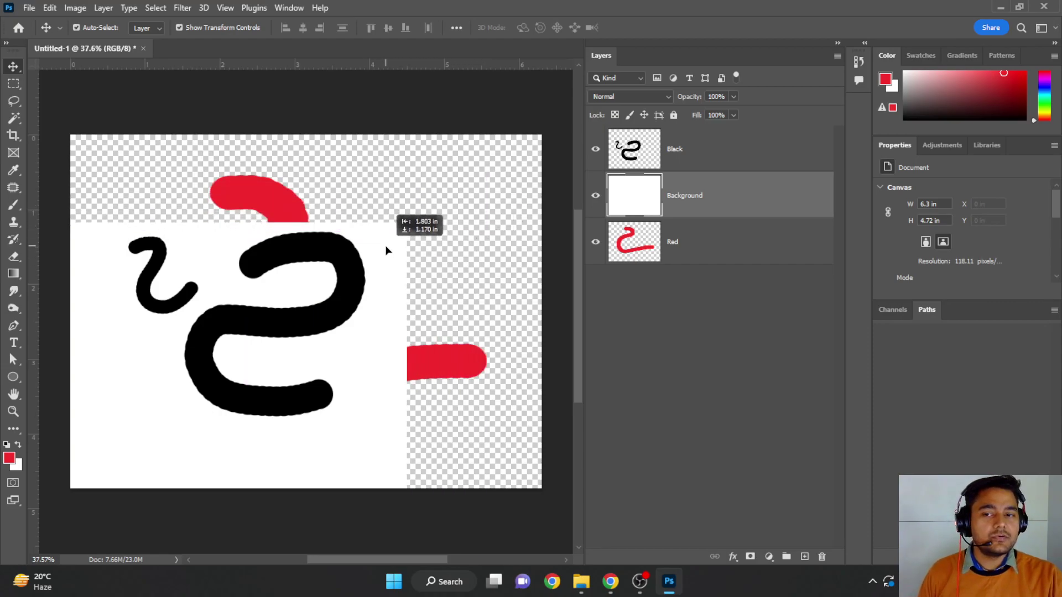
Step: Shrink the red stroke and move it toward the canvas's upper right, then apply
{"action": "left_click", "coordinate": [267, 197]}
{"action": "left_click_drag", "start_coordinate": [268, 197], "coordinate": [340, 167]}
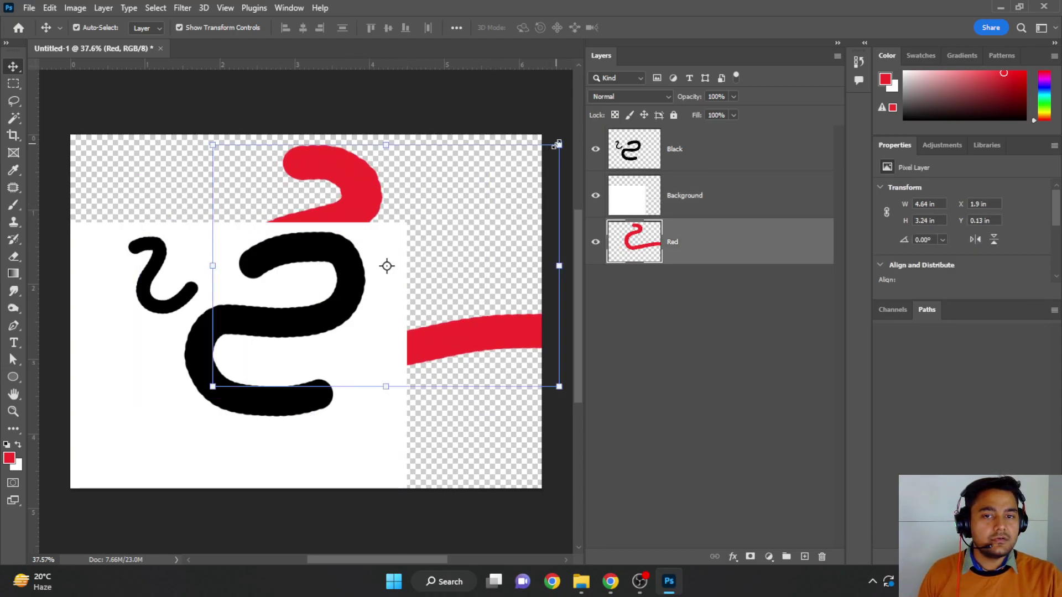
{"action": "left_click_drag", "start_coordinate": [559, 144], "coordinate": [410, 221]}
{"action": "left_click_drag", "start_coordinate": [371, 268], "coordinate": [467, 185]}
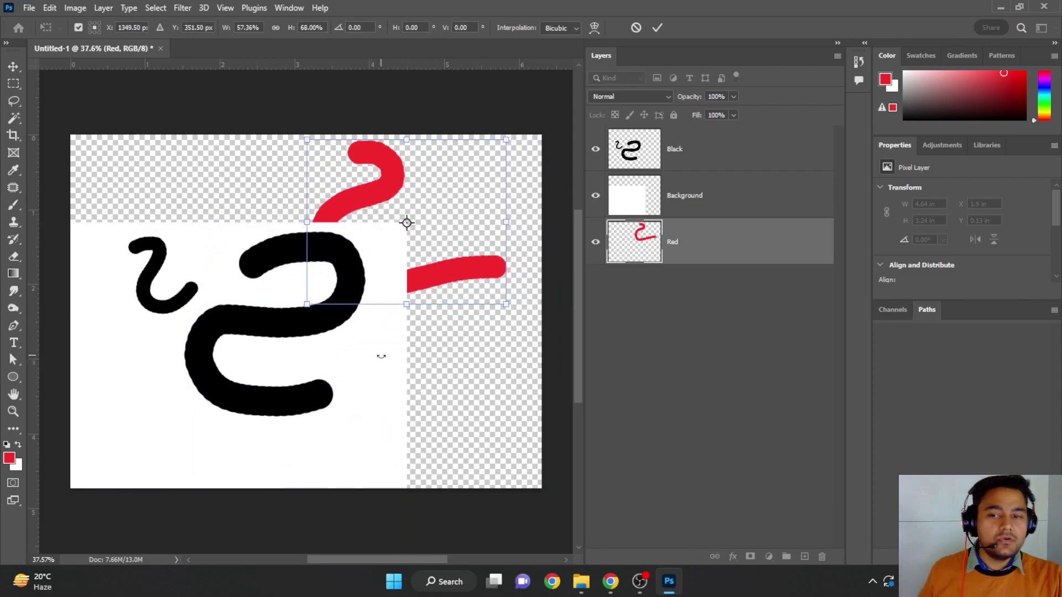
{"action": "left_click_drag", "start_coordinate": [389, 175], "coordinate": [408, 194]}
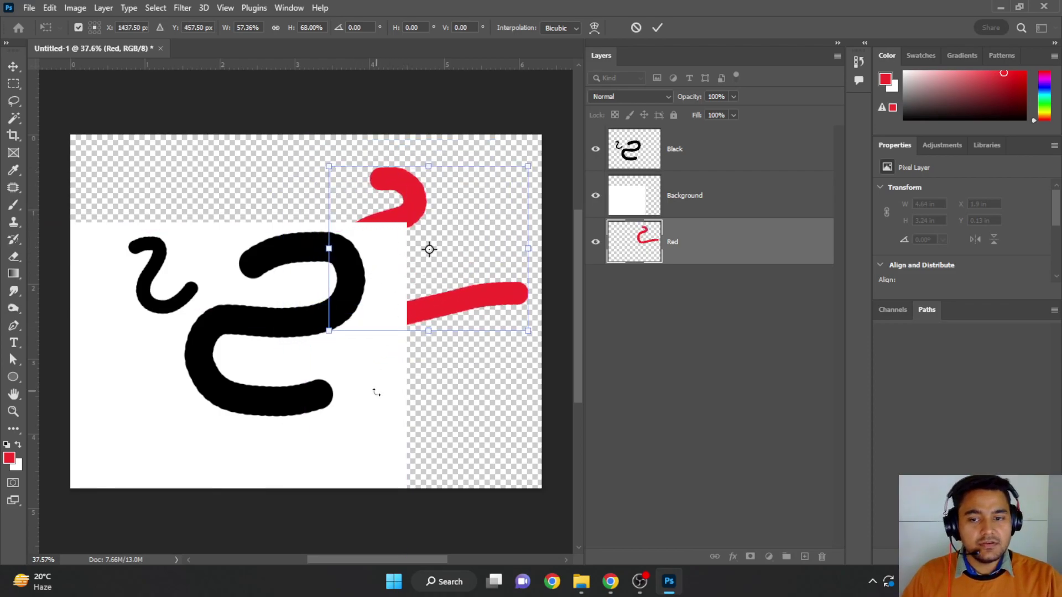
{"action": "mouse_move", "coordinate": [375, 391]}
{"action": "left_mouse_down"}
{"action": "mouse_move", "coordinate": [392, 362]}
{"action": "mouse_move", "coordinate": [522, 293]}
{"action": "left_mouse_up"}
{"action": "key", "text": "Return"}
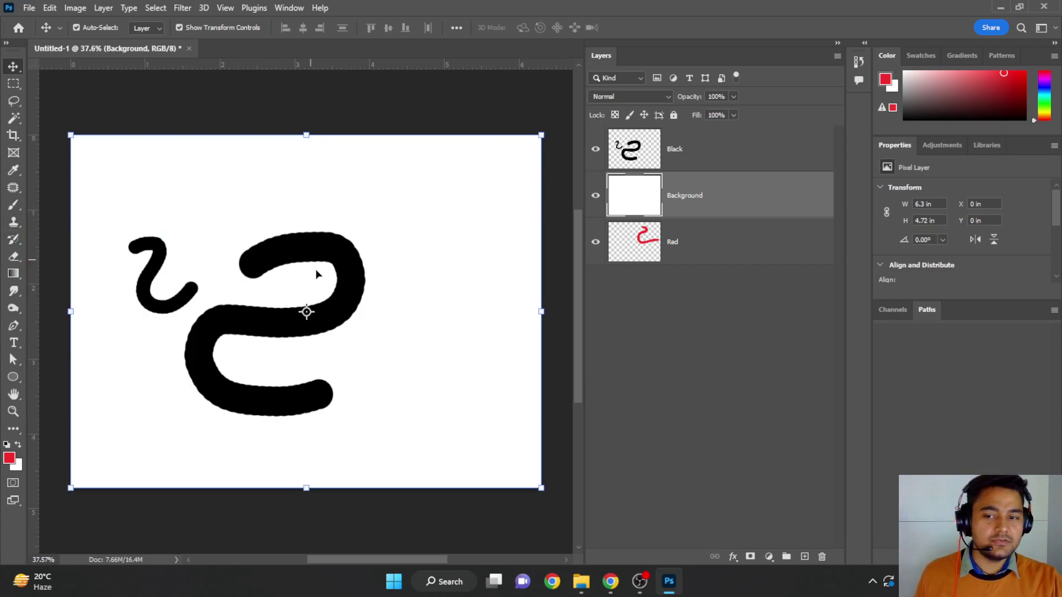
Step: Move the black stroke to the canvas's upper right, widen the canvas area, and deselect
{"action": "left_click_drag", "start_coordinate": [354, 281], "coordinate": [513, 194]}
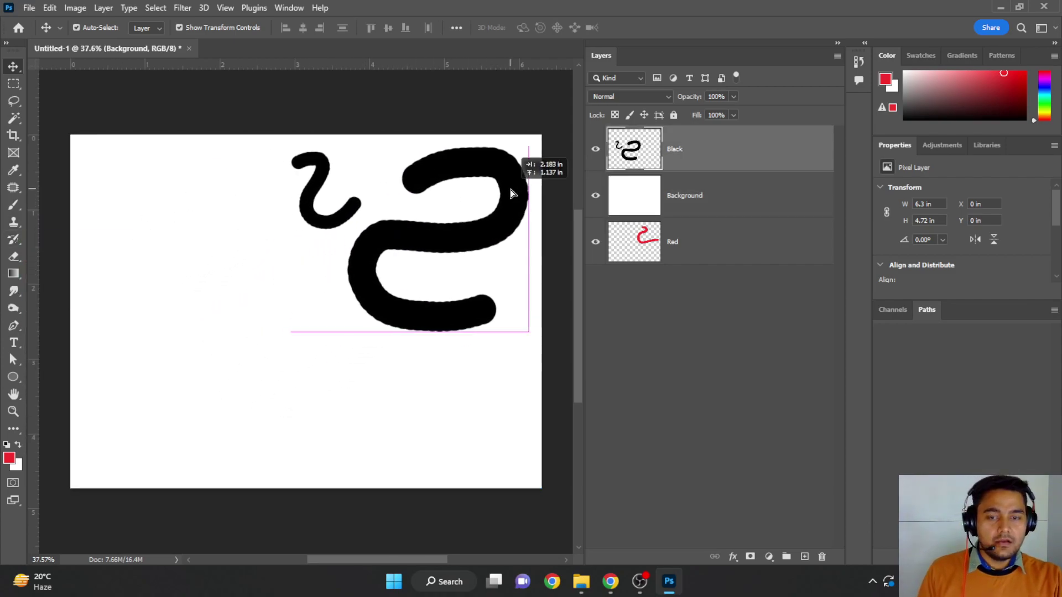
{"action": "scroll", "coordinate": [403, 276], "scroll_direction": "down", "scroll_amount": 1}
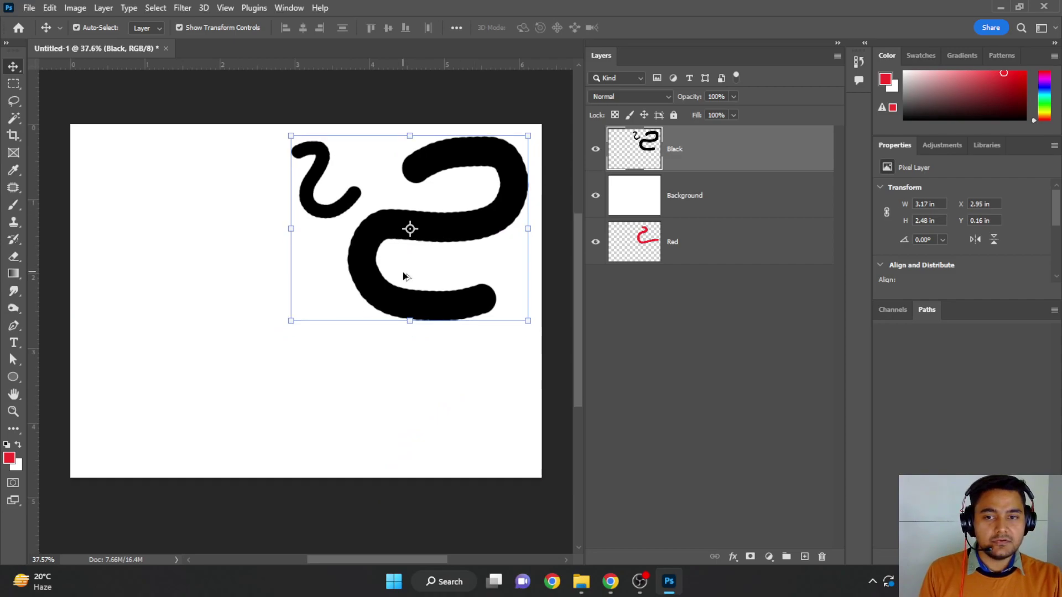
{"action": "scroll", "coordinate": [403, 276], "scroll_direction": "up", "scroll_amount": 1}
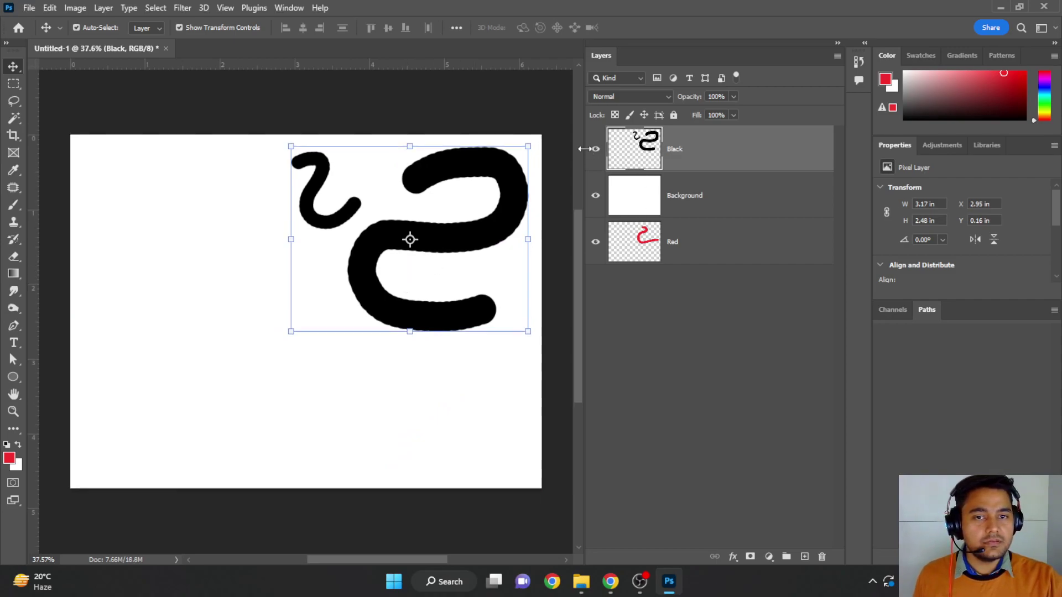
{"action": "left_click_drag", "start_coordinate": [583, 149], "coordinate": [679, 151]}
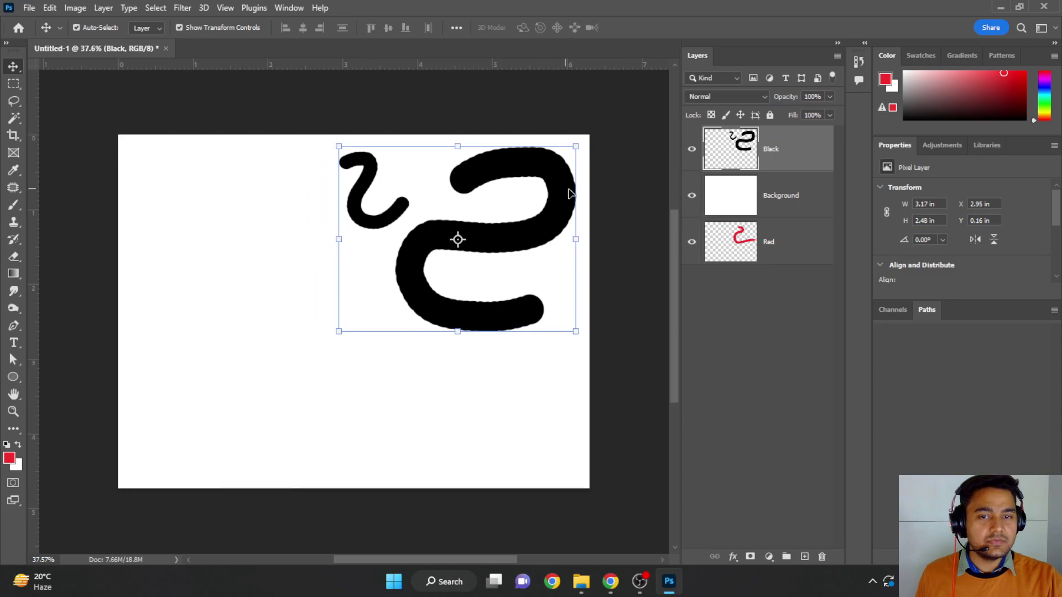
{"action": "left_click", "coordinate": [635, 182]}
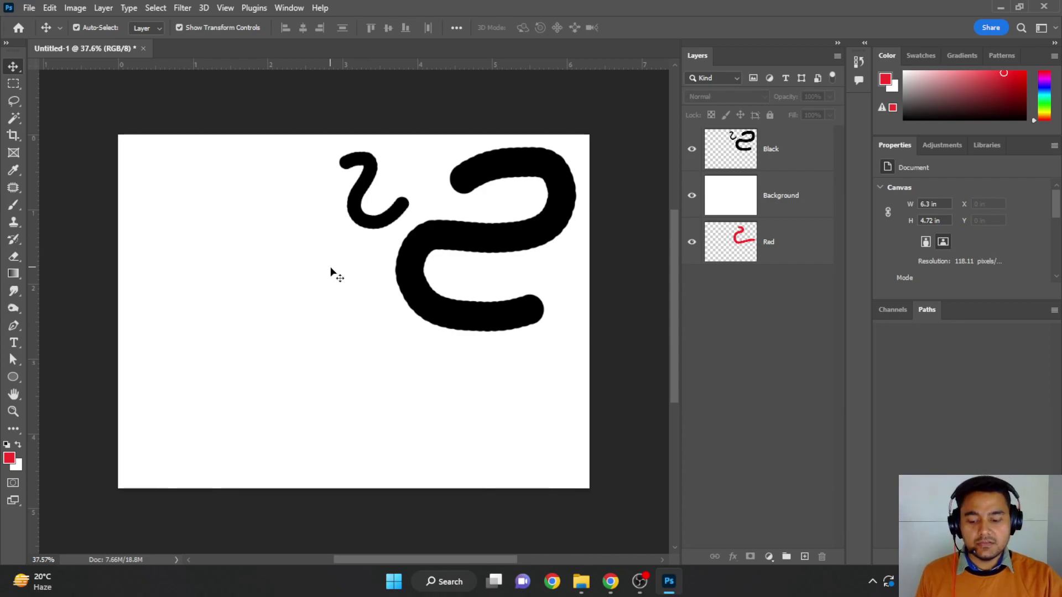
Step: Zoom in and out with the scroll wheel and pan across the artwork
{"action": "scroll", "coordinate": [330, 271], "scroll_direction": "down", "scroll_amount": 2}
{"action": "scroll", "coordinate": [330, 271], "scroll_direction": "down", "scroll_amount": 2}
{"action": "scroll", "coordinate": [331, 271], "scroll_direction": "down", "scroll_amount": 2}
{"action": "scroll", "coordinate": [331, 271], "scroll_direction": "up", "scroll_amount": 1}
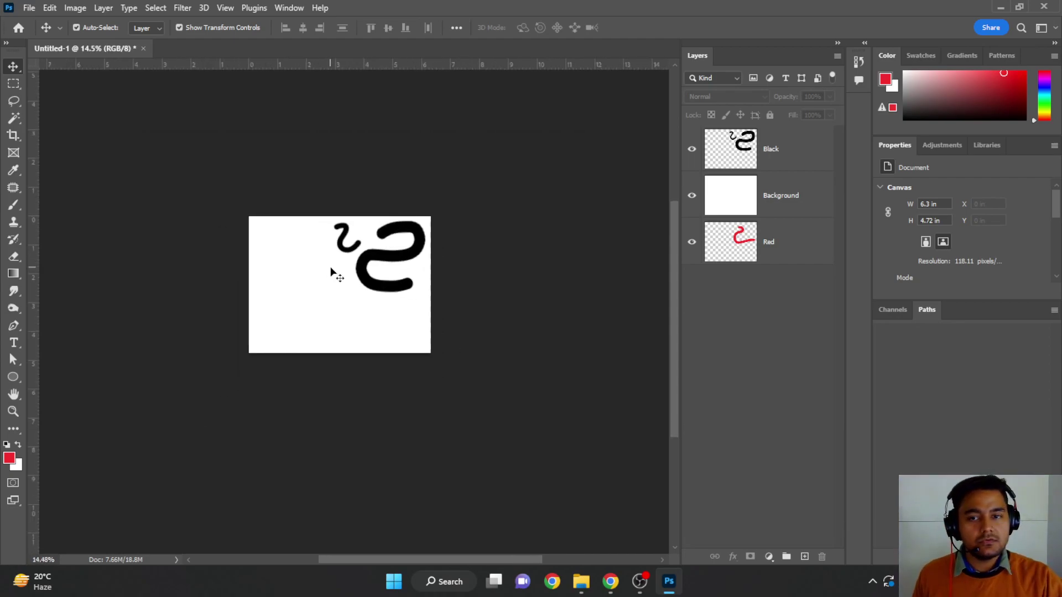
{"action": "scroll", "coordinate": [330, 270], "scroll_direction": "up", "scroll_amount": 2}
{"action": "scroll", "coordinate": [330, 271], "scroll_direction": "up", "scroll_amount": 2}
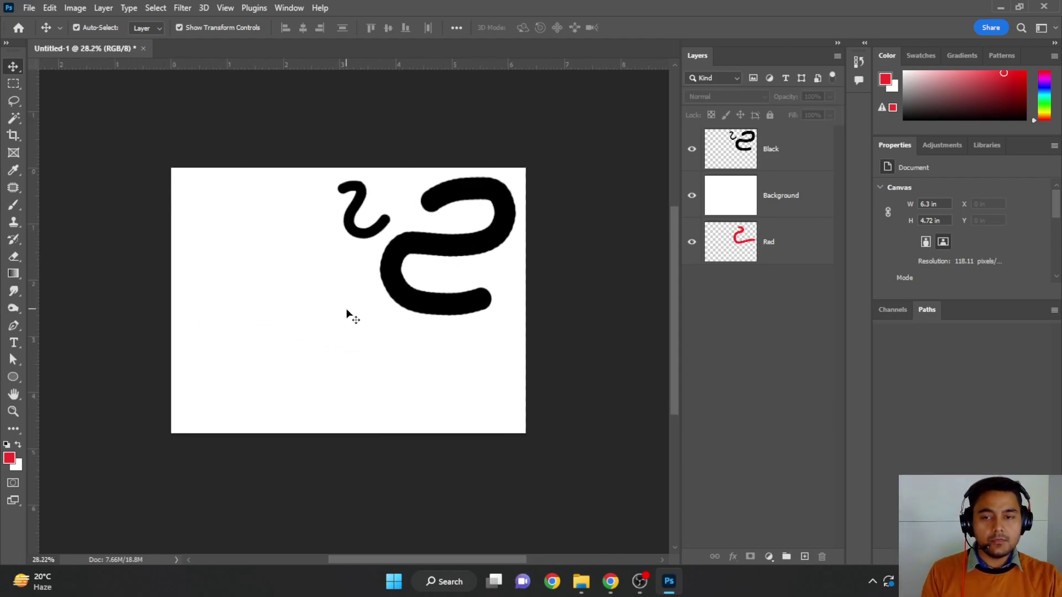
{"action": "scroll", "coordinate": [346, 307], "scroll_direction": "up", "scroll_amount": 1}
{"action": "scroll", "coordinate": [346, 308], "scroll_direction": "up", "scroll_amount": 1}
{"action": "scroll", "coordinate": [346, 308], "scroll_direction": "up", "scroll_amount": 1}
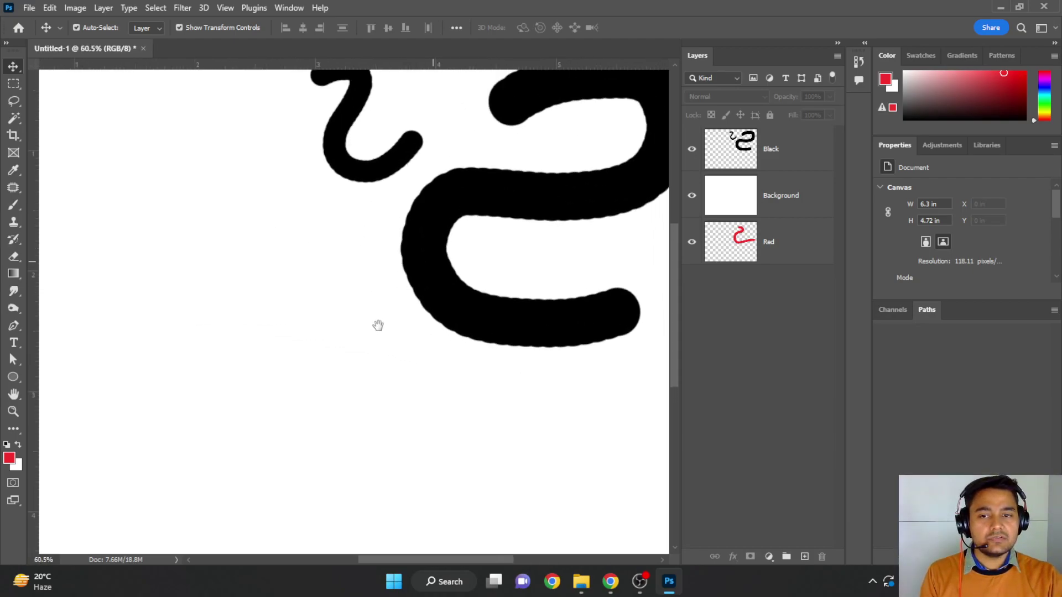
{"action": "mouse_move", "coordinate": [380, 325]}
{"action": "left_mouse_down"}
{"action": "mouse_move", "coordinate": [261, 343]}
{"action": "mouse_move", "coordinate": [413, 275]}
{"action": "mouse_move", "coordinate": [249, 334]}
{"action": "left_mouse_up"}
{"action": "scroll", "coordinate": [289, 337], "scroll_direction": "down", "scroll_amount": 1}
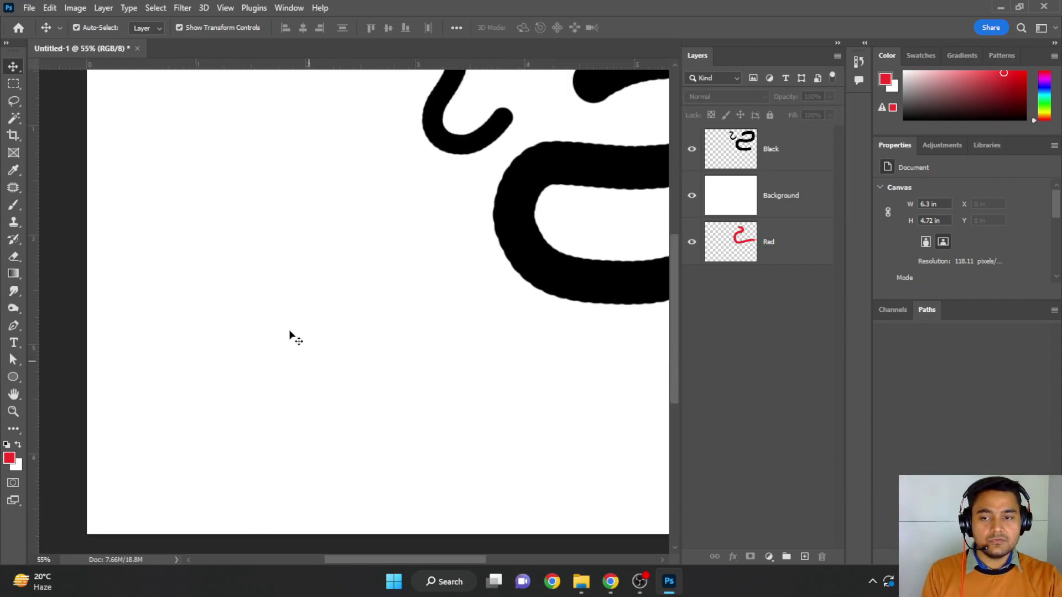
{"action": "scroll", "coordinate": [303, 330], "scroll_direction": "down", "scroll_amount": 2}
{"action": "scroll", "coordinate": [373, 292], "scroll_direction": "down", "scroll_amount": 2}
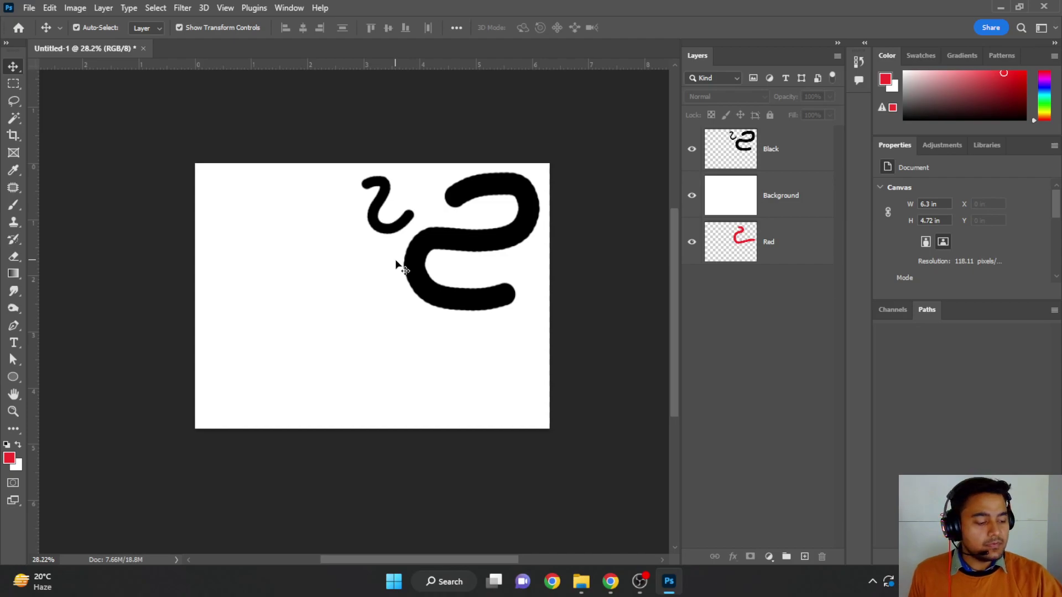
{"action": "scroll", "coordinate": [395, 264], "scroll_direction": "up", "scroll_amount": 5}
{"action": "scroll", "coordinate": [395, 265], "scroll_direction": "up", "scroll_amount": 4}
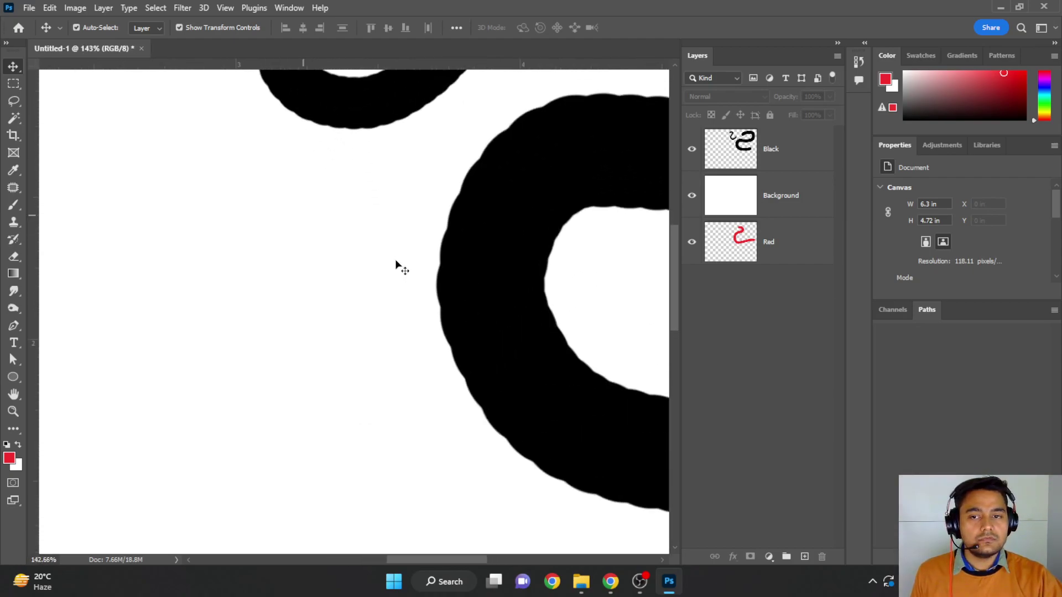
{"action": "scroll", "coordinate": [395, 265], "scroll_direction": "down", "scroll_amount": 4}
{"action": "scroll", "coordinate": [395, 260], "scroll_direction": "up", "scroll_amount": 2}
{"action": "scroll", "coordinate": [395, 260], "scroll_direction": "down", "scroll_amount": 4}
{"action": "scroll", "coordinate": [395, 260], "scroll_direction": "up", "scroll_amount": 2}
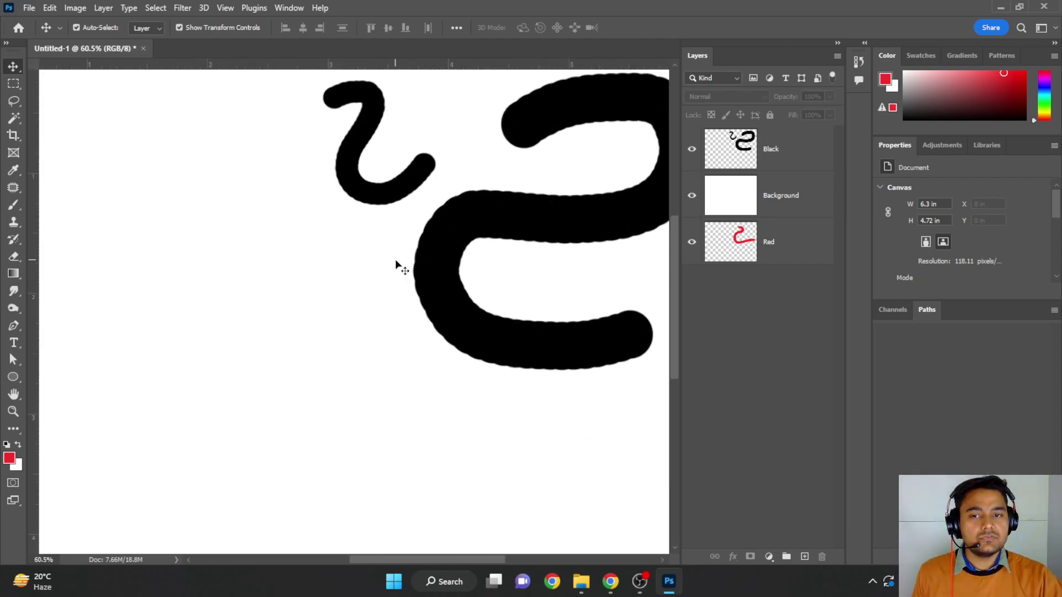
{"action": "scroll", "coordinate": [395, 260], "scroll_direction": "up", "scroll_amount": 2}
{"action": "scroll", "coordinate": [395, 260], "scroll_direction": "up", "scroll_amount": 1}
{"action": "scroll", "coordinate": [395, 260], "scroll_direction": "up", "scroll_amount": 1}
{"action": "scroll", "coordinate": [395, 260], "scroll_direction": "up", "scroll_amount": 1}
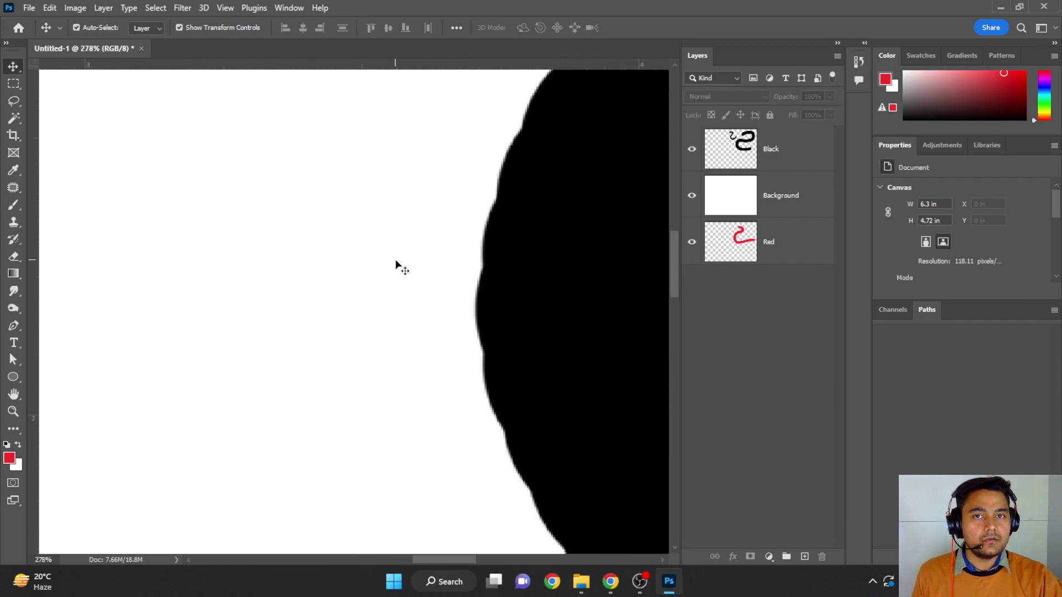
{"action": "scroll", "coordinate": [395, 260], "scroll_direction": "down", "scroll_amount": 2}
{"action": "scroll", "coordinate": [395, 264], "scroll_direction": "down", "scroll_amount": 2}
{"action": "scroll", "coordinate": [404, 280], "scroll_direction": "down", "scroll_amount": 2}
{"action": "scroll", "coordinate": [415, 299], "scroll_direction": "down", "scroll_amount": 3}
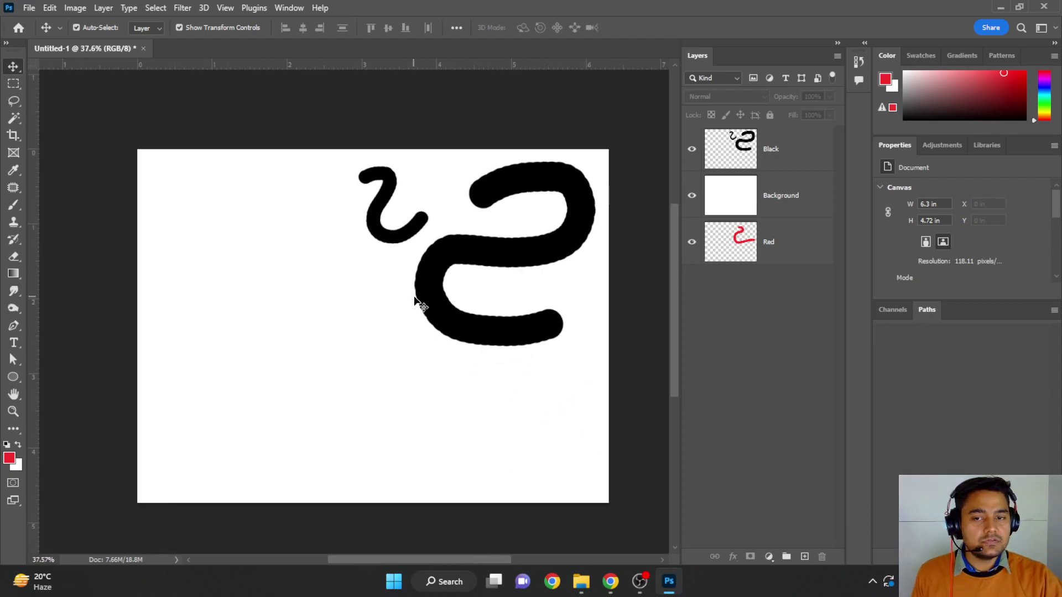
{"action": "scroll", "coordinate": [424, 315], "scroll_direction": "down", "scroll_amount": 1}
{"action": "scroll", "coordinate": [428, 327], "scroll_direction": "up", "scroll_amount": 2}
{"action": "scroll", "coordinate": [428, 326], "scroll_direction": "up", "scroll_amount": 2}
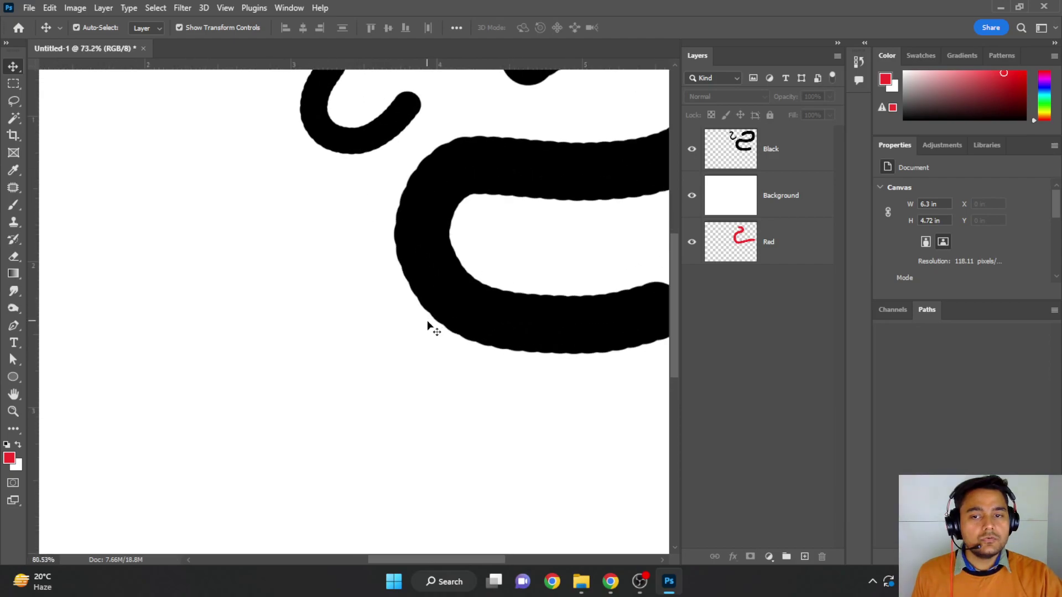
{"action": "scroll", "coordinate": [428, 326], "scroll_direction": "up", "scroll_amount": 1}
{"action": "scroll", "coordinate": [428, 327], "scroll_direction": "up", "scroll_amount": 1}
{"action": "scroll", "coordinate": [429, 326], "scroll_direction": "down", "scroll_amount": 1}
{"action": "scroll", "coordinate": [427, 320], "scroll_direction": "down", "scroll_amount": 1}
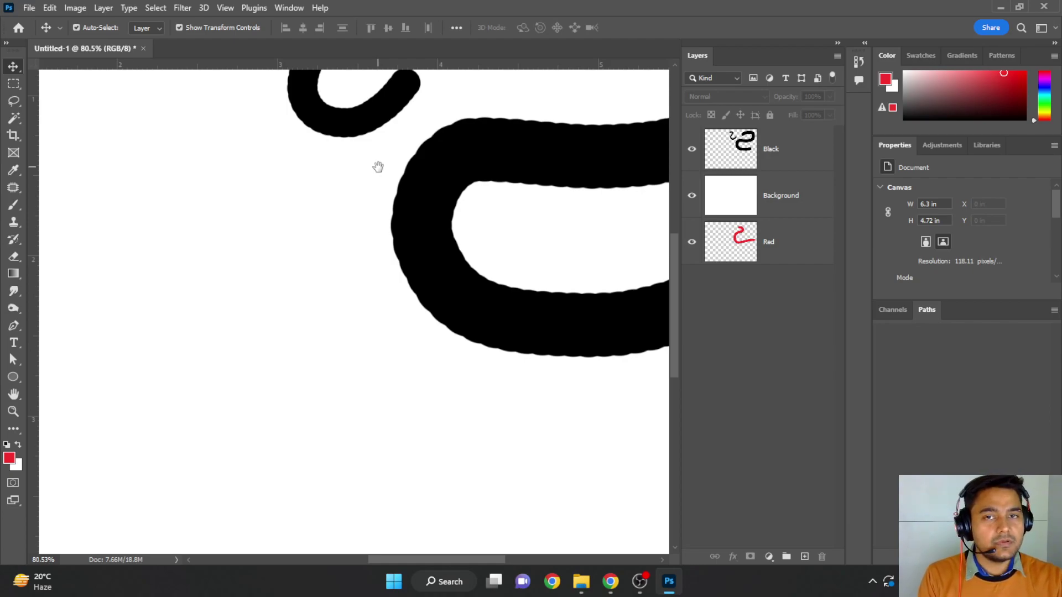
Step: Pan around at 97% until the large black stroke sits mid-view
{"action": "scroll", "coordinate": [378, 166], "scroll_direction": "up", "scroll_amount": 1}
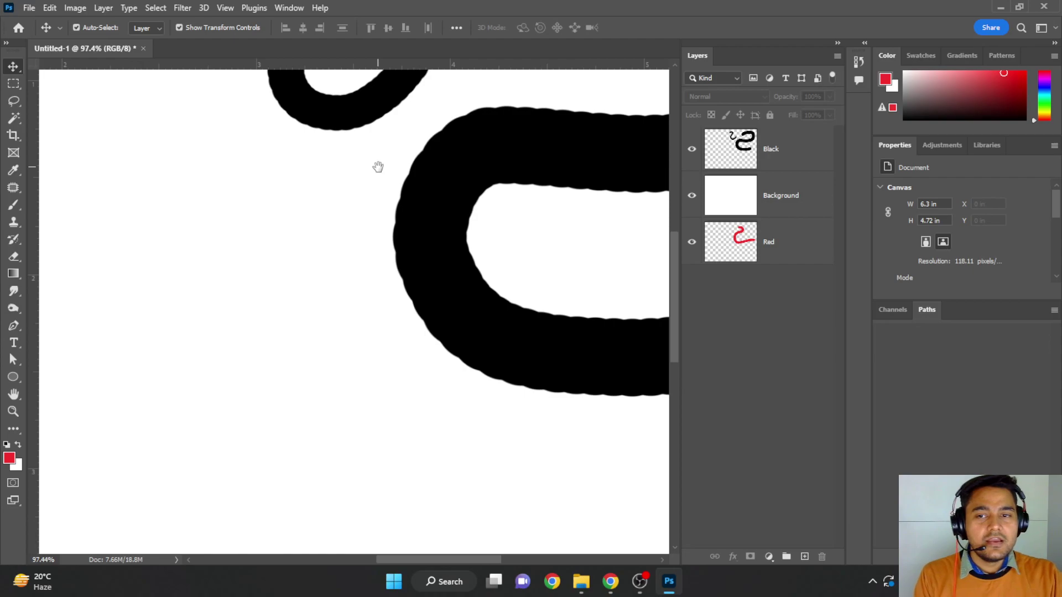
{"action": "scroll", "coordinate": [325, 235], "scroll_direction": "down", "scroll_amount": 2}
{"action": "scroll", "coordinate": [366, 215], "scroll_direction": "up", "scroll_amount": 2}
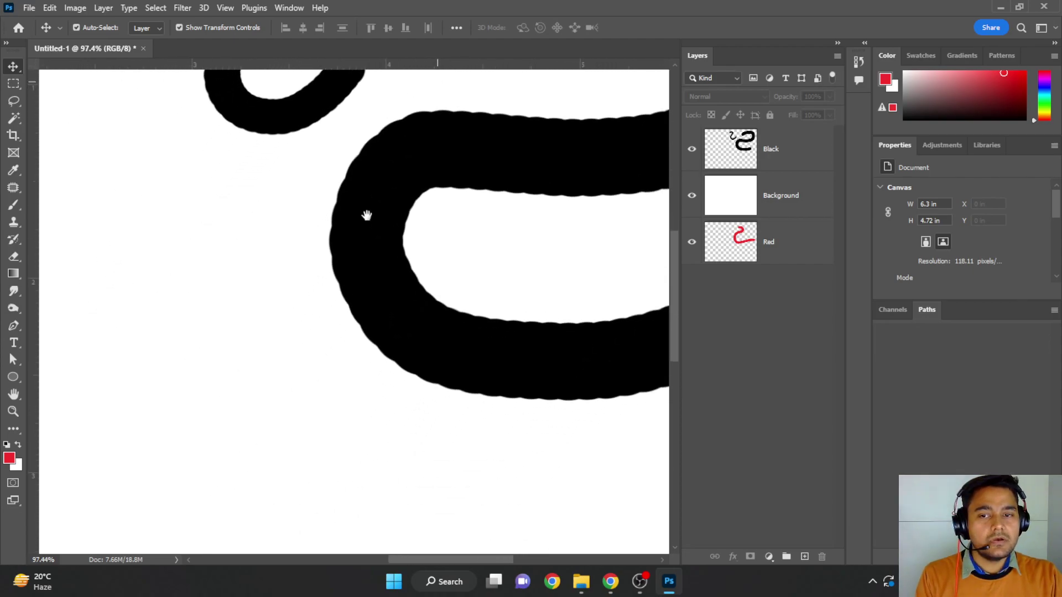
{"action": "left_click_drag", "start_coordinate": [367, 215], "coordinate": [419, 133]}
{"action": "left_click_drag", "start_coordinate": [293, 287], "coordinate": [541, 448]}
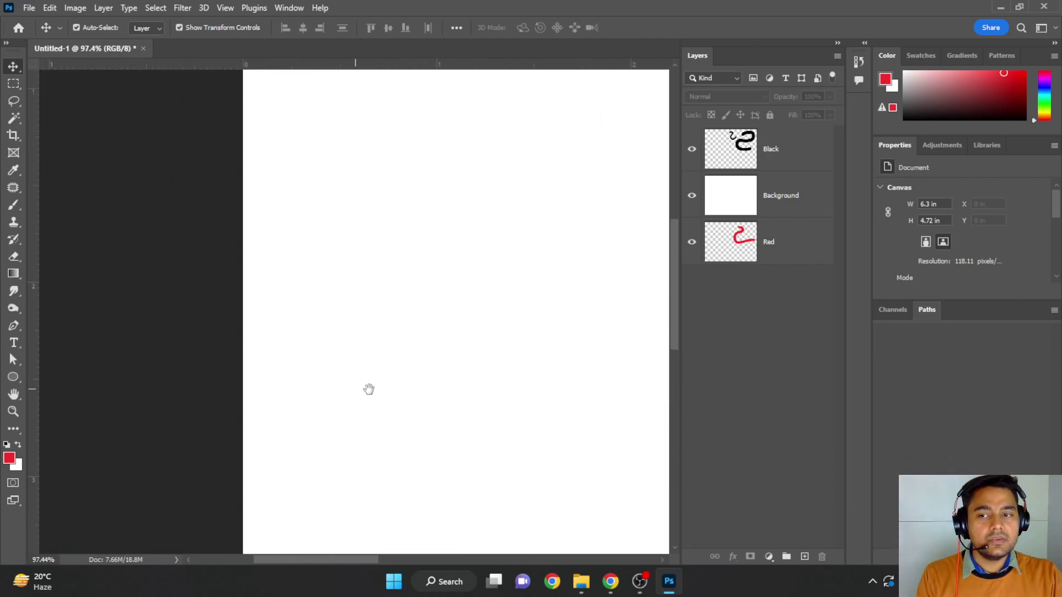
{"action": "mouse_move", "coordinate": [369, 390]}
{"action": "left_mouse_down"}
{"action": "mouse_move", "coordinate": [445, 304]}
{"action": "mouse_move", "coordinate": [406, 383]}
{"action": "mouse_move", "coordinate": [88, 251]}
{"action": "left_mouse_up"}
{"action": "mouse_move", "coordinate": [658, 343]}
{"action": "left_mouse_down"}
{"action": "mouse_move", "coordinate": [462, 254]}
{"action": "mouse_move", "coordinate": [180, 358]}
{"action": "mouse_move", "coordinate": [408, 218]}
{"action": "left_mouse_up"}
{"action": "mouse_move", "coordinate": [328, 261]}
{"action": "left_mouse_down"}
{"action": "mouse_move", "coordinate": [516, 187]}
{"action": "mouse_move", "coordinate": [593, 188]}
{"action": "left_mouse_up"}
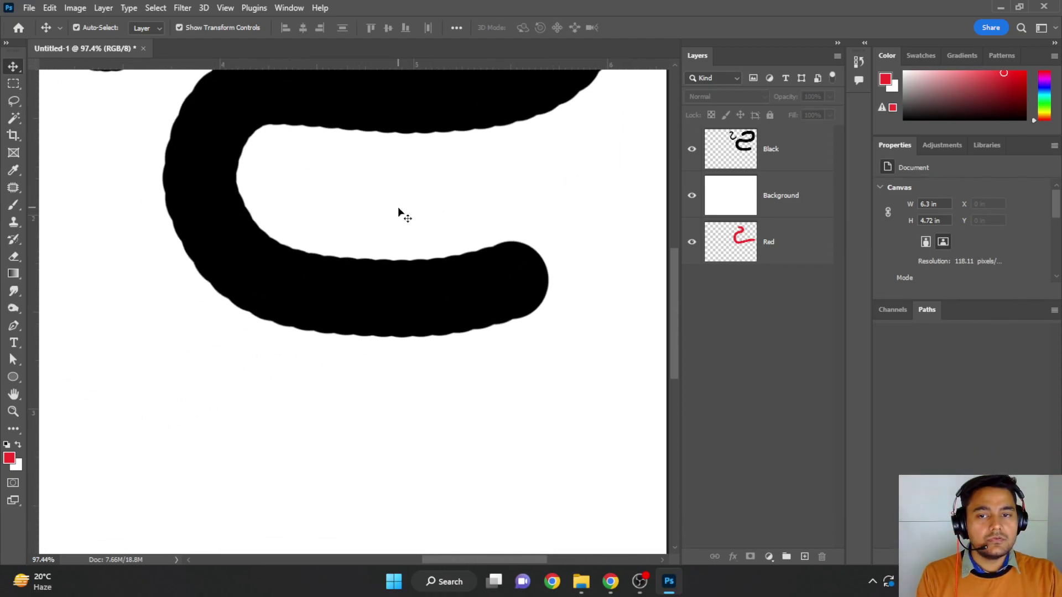
Step: Zoom out to about 41% and recentre so the whole canvas is visible
{"action": "scroll", "coordinate": [398, 210], "scroll_direction": "down", "scroll_amount": 2}
{"action": "scroll", "coordinate": [398, 210], "scroll_direction": "down", "scroll_amount": 2}
{"action": "scroll", "coordinate": [398, 210], "scroll_direction": "down", "scroll_amount": 1}
{"action": "scroll", "coordinate": [398, 210], "scroll_direction": "down", "scroll_amount": 1}
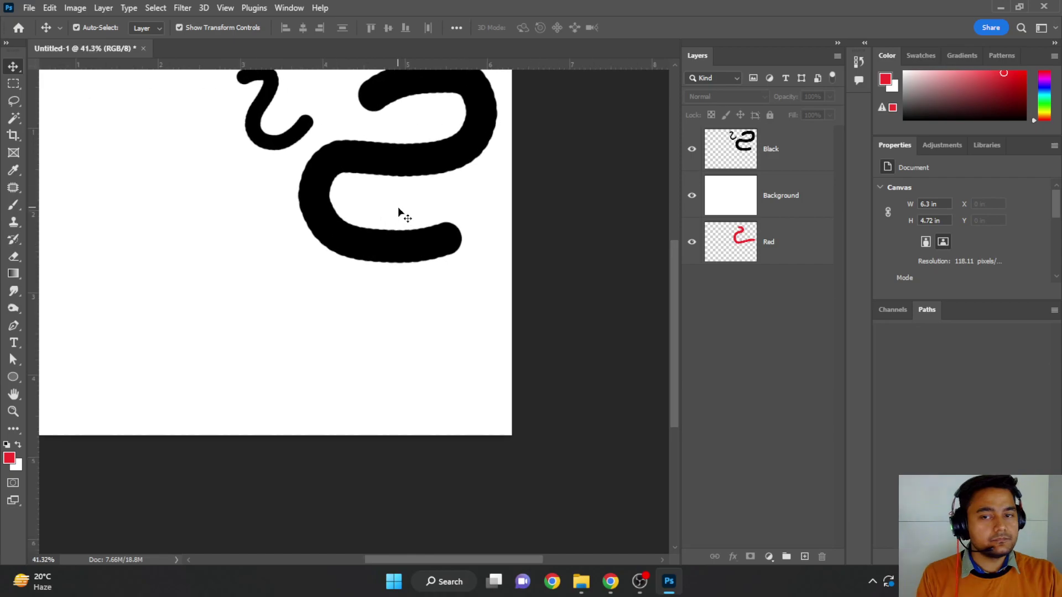
{"action": "scroll", "coordinate": [398, 210], "scroll_direction": "down", "scroll_amount": 1}
{"action": "scroll", "coordinate": [398, 210], "scroll_direction": "down", "scroll_amount": 2}
{"action": "left_click_drag", "start_coordinate": [244, 211], "coordinate": [290, 262]}
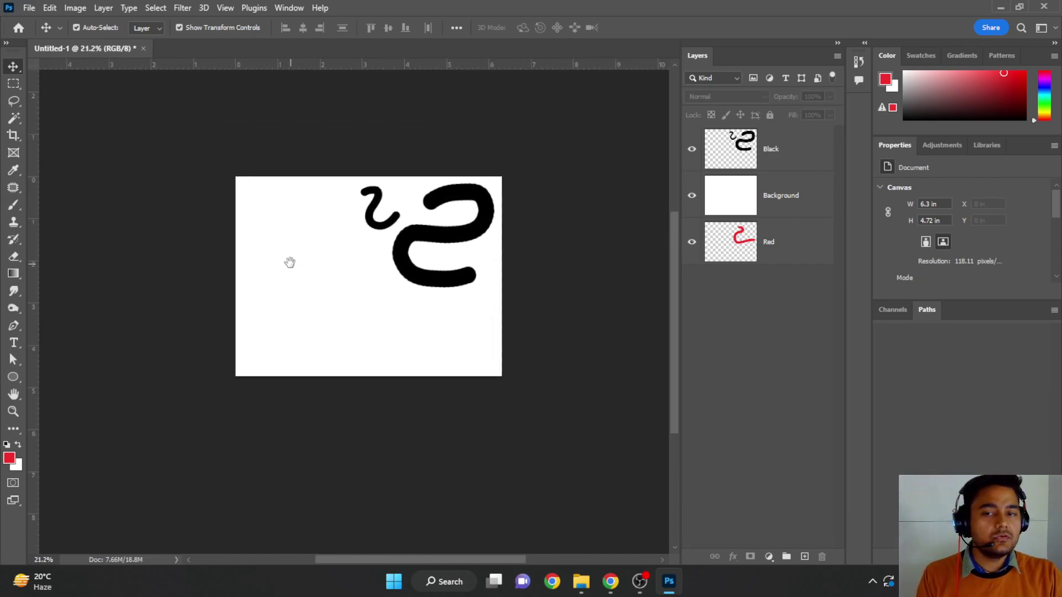
{"action": "scroll", "coordinate": [354, 280], "scroll_direction": "up", "scroll_amount": 3}
{"action": "scroll", "coordinate": [365, 278], "scroll_direction": "up", "scroll_amount": 2}
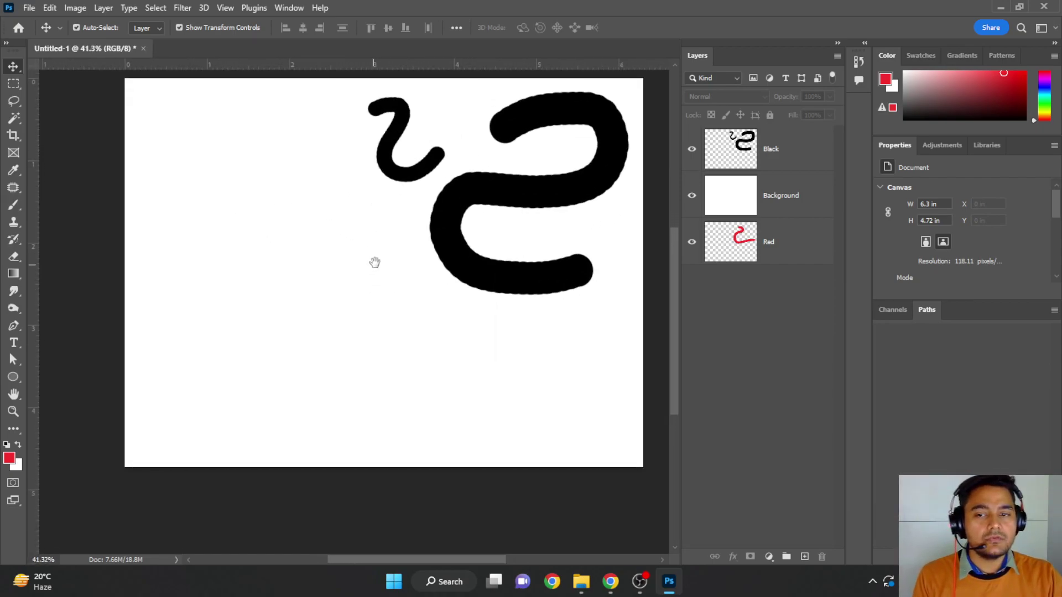
{"action": "left_click_drag", "start_coordinate": [375, 261], "coordinate": [363, 288]}
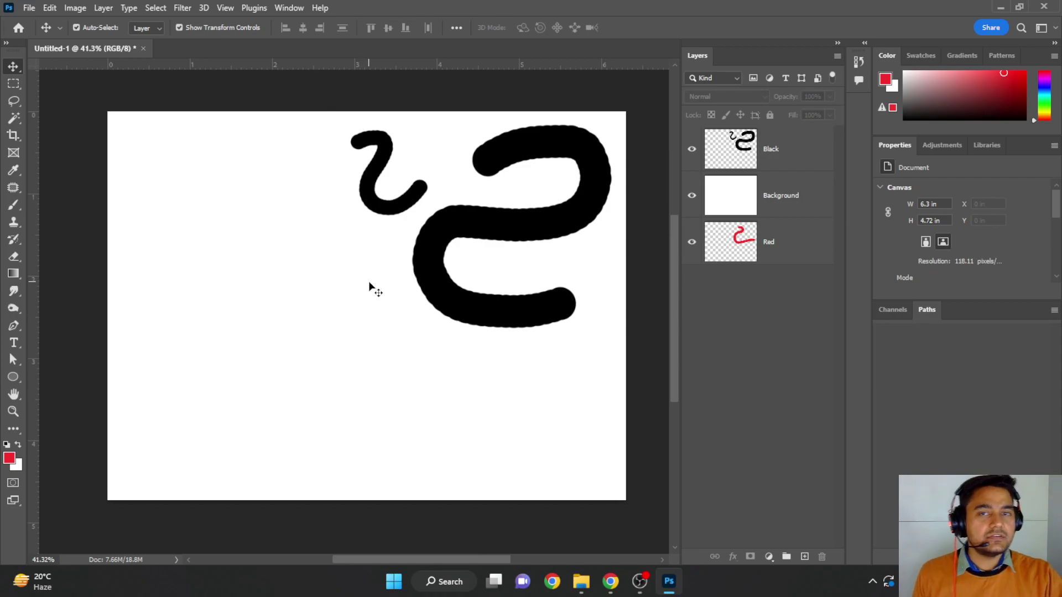
Step: Scroll-zoom in and back out, ending with the whole canvas and both strokes in view
{"action": "scroll", "coordinate": [381, 266], "scroll_direction": "up", "scroll_amount": 2}
{"action": "scroll", "coordinate": [386, 255], "scroll_direction": "up", "scroll_amount": 1}
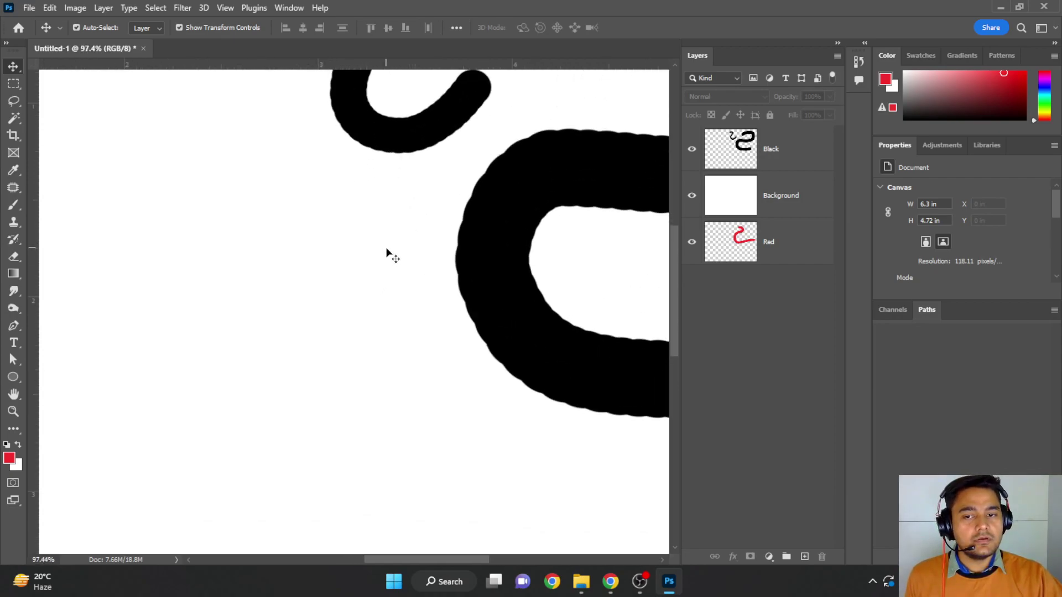
{"action": "scroll", "coordinate": [387, 253], "scroll_direction": "up", "scroll_amount": 1}
{"action": "scroll", "coordinate": [386, 253], "scroll_direction": "down", "scroll_amount": 3}
{"action": "scroll", "coordinate": [386, 254], "scroll_direction": "down", "scroll_amount": 1}
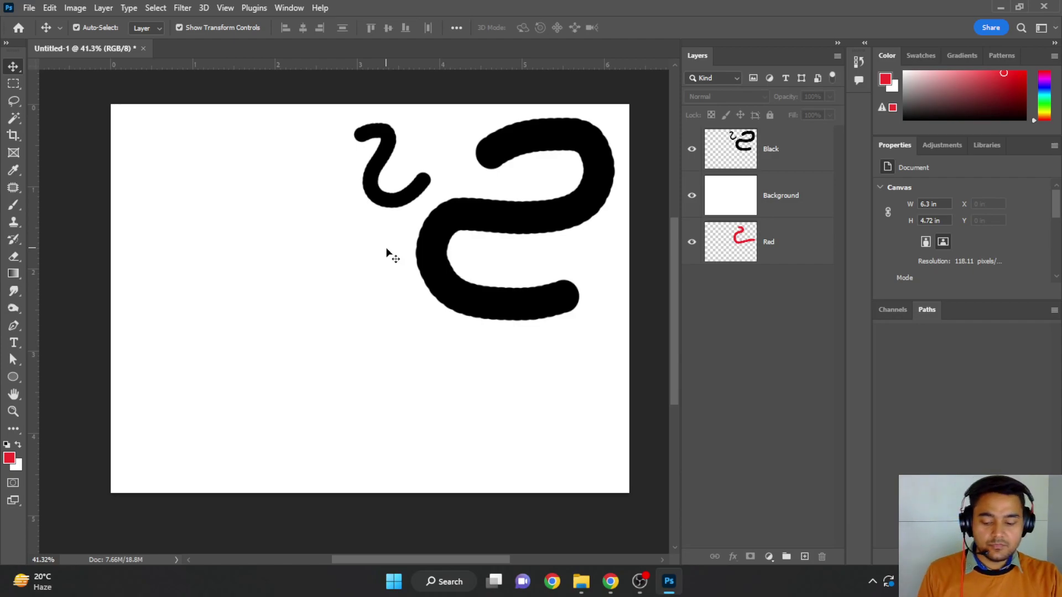
{"action": "scroll", "coordinate": [386, 248], "scroll_direction": "up", "scroll_amount": 1}
{"action": "scroll", "coordinate": [387, 249], "scroll_direction": "up", "scroll_amount": 2}
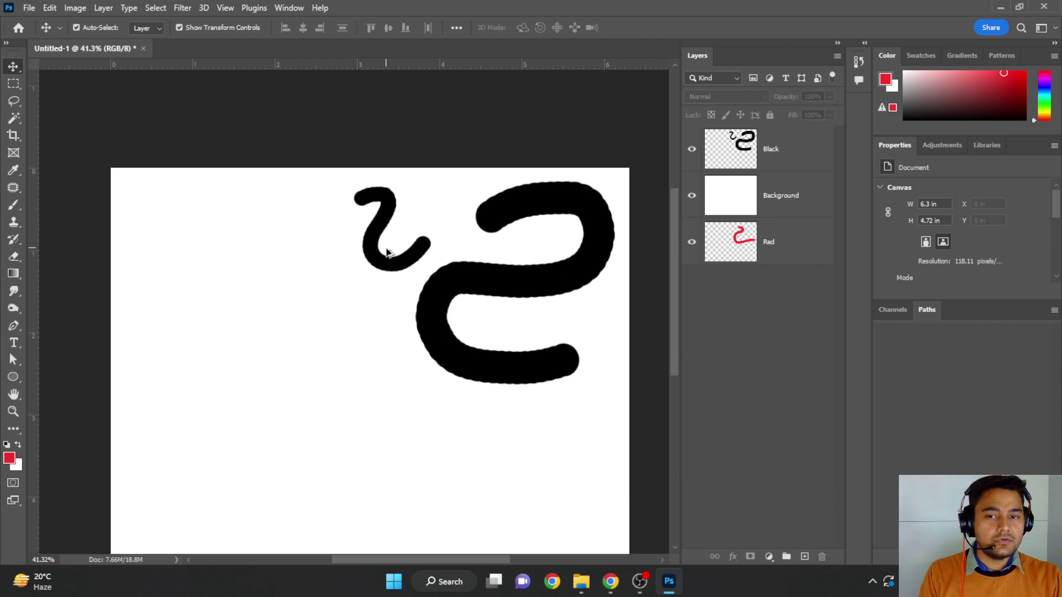
{"action": "scroll", "coordinate": [386, 249], "scroll_direction": "down", "scroll_amount": 2}
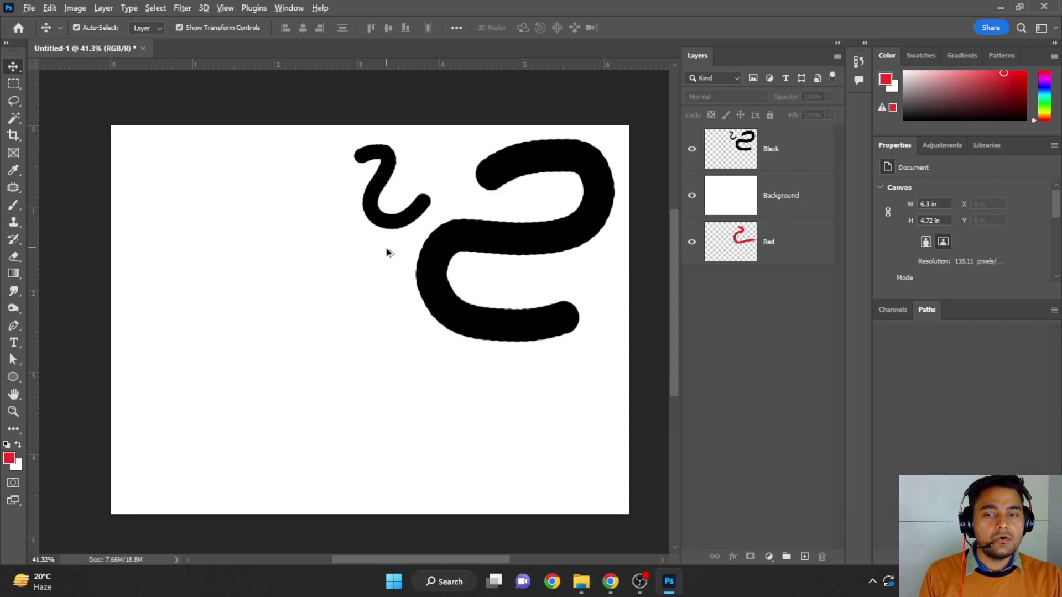
{"action": "scroll", "coordinate": [386, 252], "scroll_direction": "up", "scroll_amount": 1}
{"action": "scroll", "coordinate": [386, 252], "scroll_direction": "up", "scroll_amount": 3}
{"action": "scroll", "coordinate": [386, 251], "scroll_direction": "down", "scroll_amount": 2}
{"action": "scroll", "coordinate": [386, 251], "scroll_direction": "up", "scroll_amount": 3}
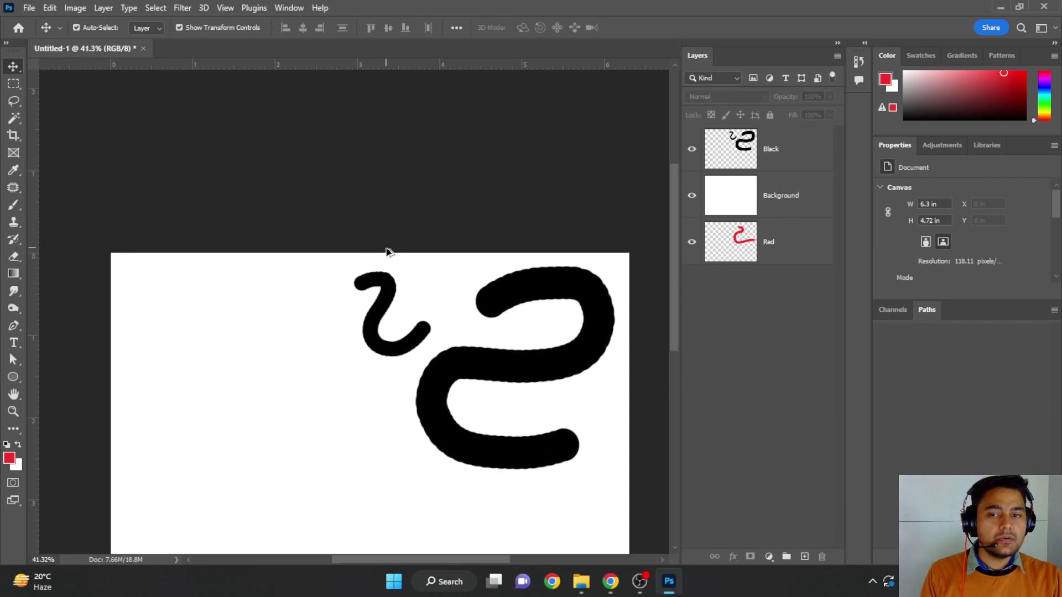
{"action": "scroll", "coordinate": [386, 252], "scroll_direction": "down", "scroll_amount": 3}
{"action": "scroll", "coordinate": [386, 252], "scroll_direction": "down", "scroll_amount": 2}
{"action": "scroll", "coordinate": [386, 252], "scroll_direction": "down", "scroll_amount": 1}
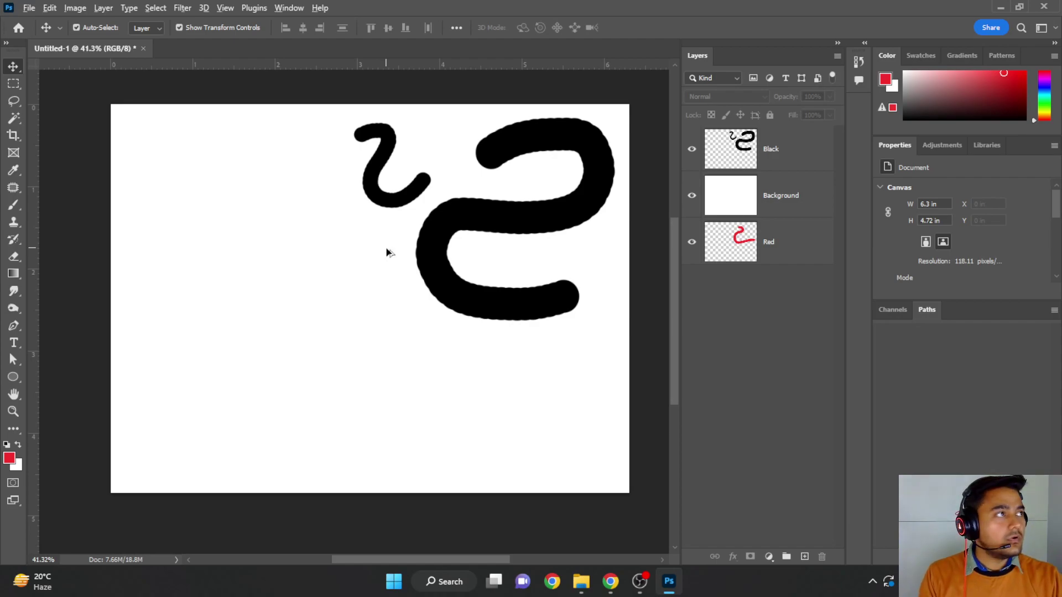
{"action": "scroll", "coordinate": [387, 250], "scroll_direction": "up", "scroll_amount": 1}
{"action": "scroll", "coordinate": [386, 250], "scroll_direction": "up", "scroll_amount": 1}
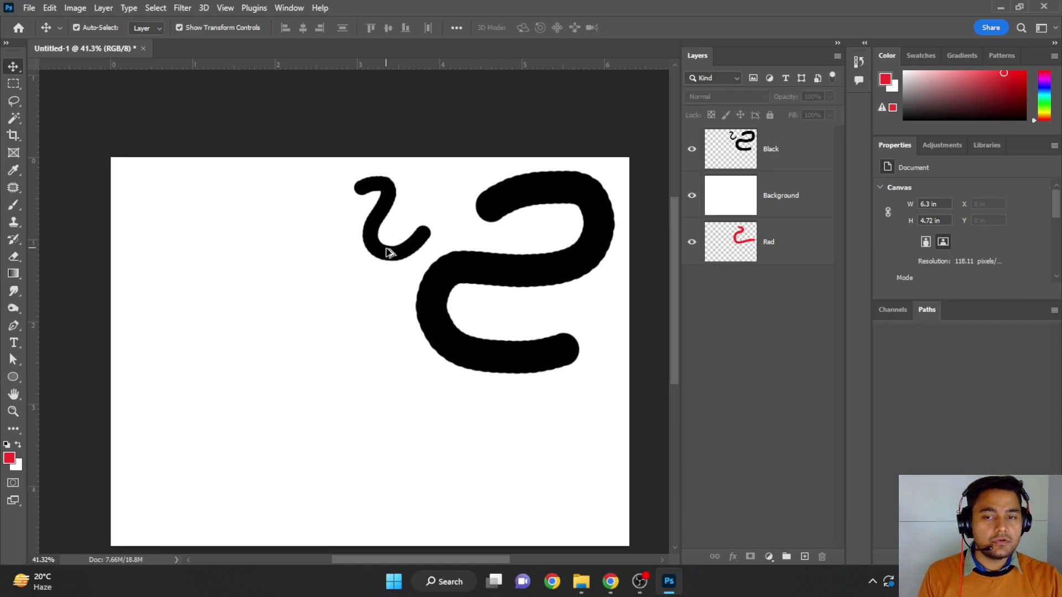
{"action": "scroll", "coordinate": [387, 250], "scroll_direction": "down", "scroll_amount": 1}
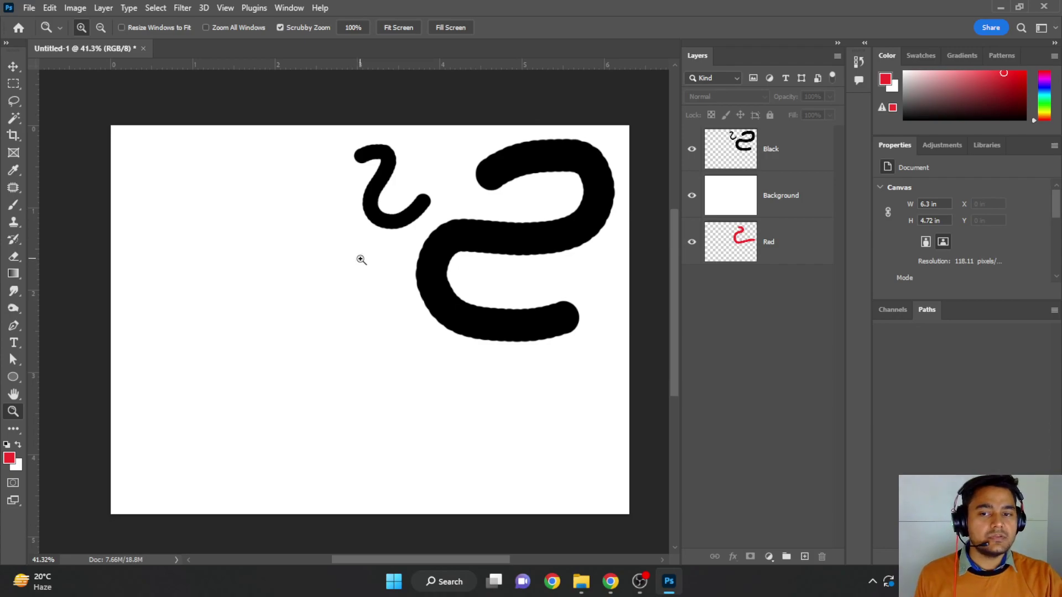
Step: Zoom in to 300% on the strokes, then Alt-click back out to show the whole black stroke
{"action": "left_click", "coordinate": [362, 259]}
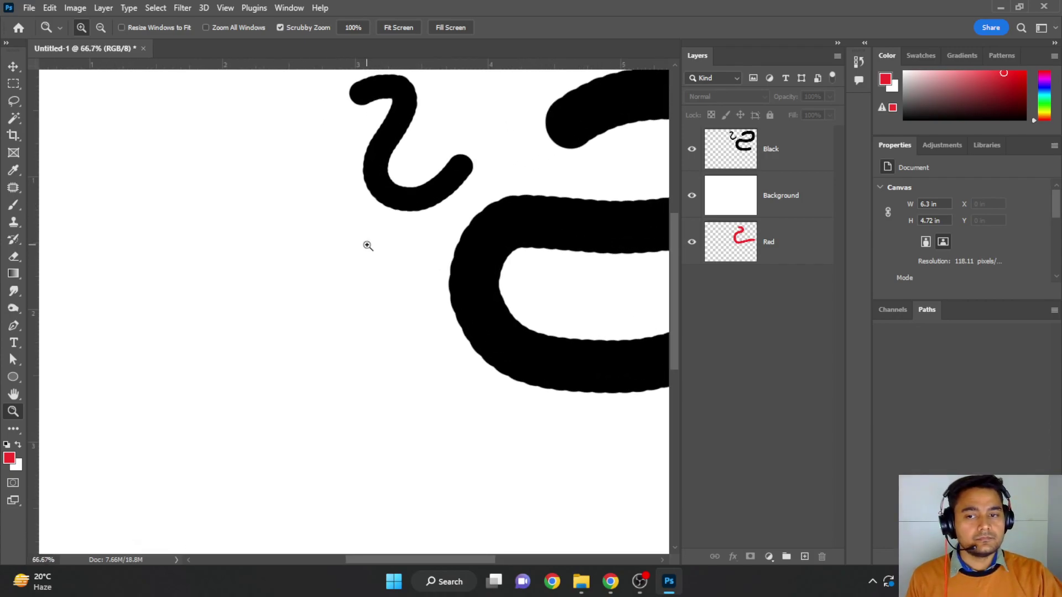
{"action": "left_click", "coordinate": [432, 173]}
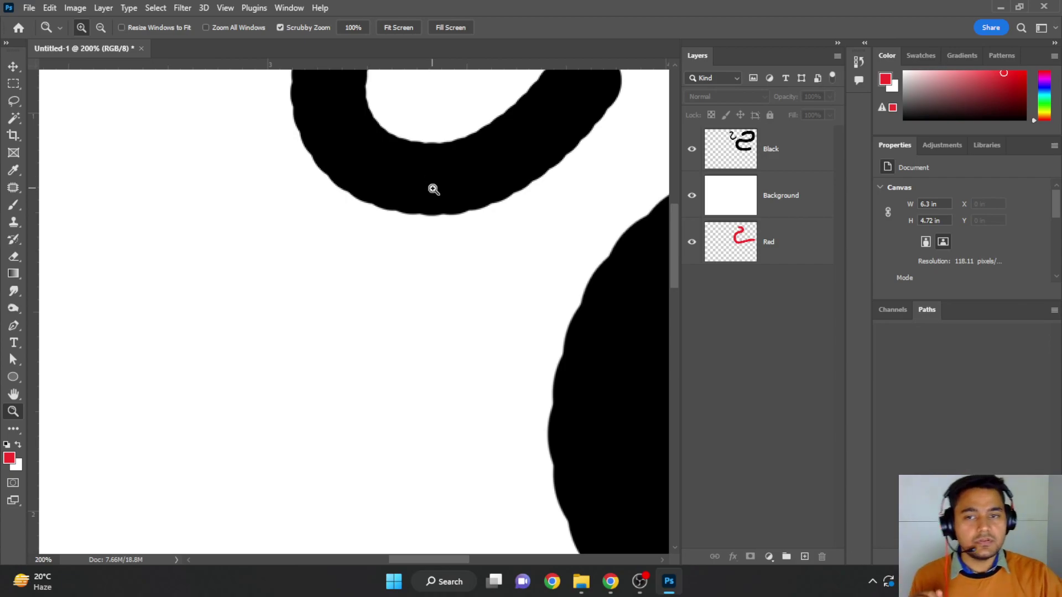
{"action": "left_click", "coordinate": [124, 493]}
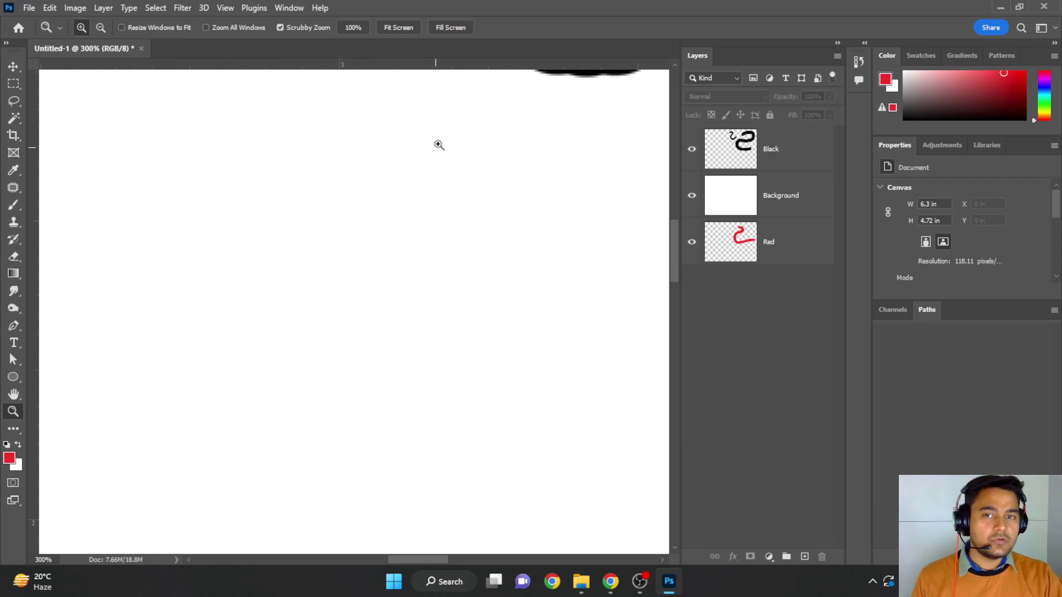
{"action": "key", "text": "alt"}
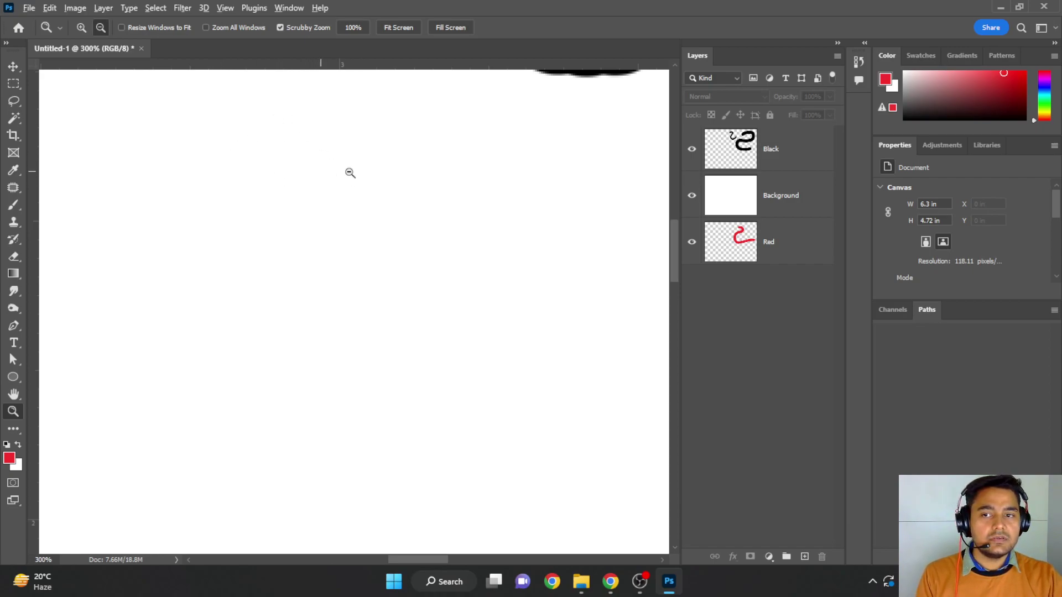
{"action": "left_click", "coordinate": [353, 173], "text": "alt"}
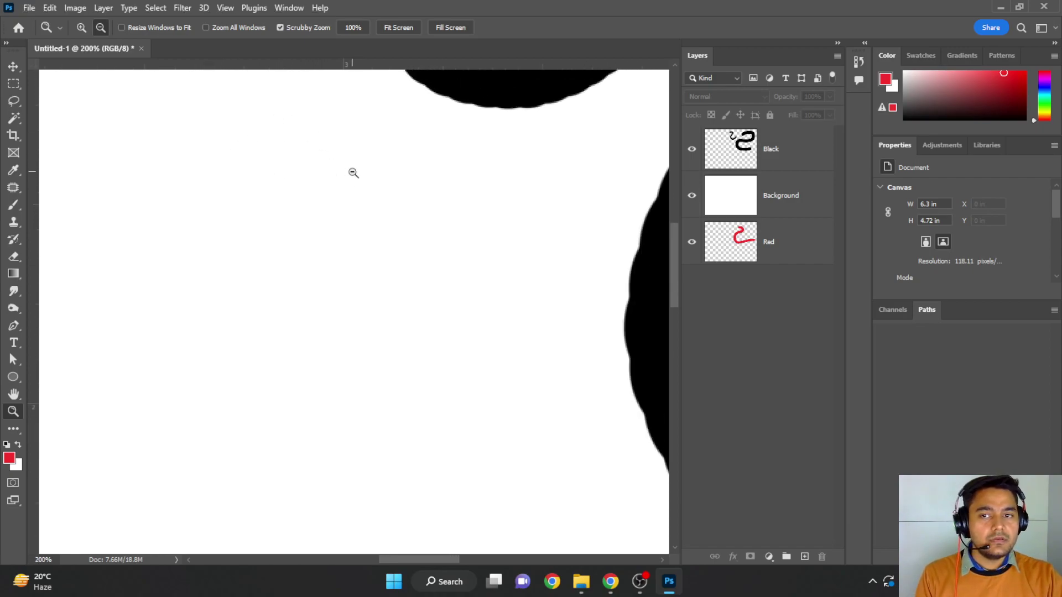
{"action": "left_click", "coordinate": [353, 174]}
{"action": "left_click", "coordinate": [353, 173]}
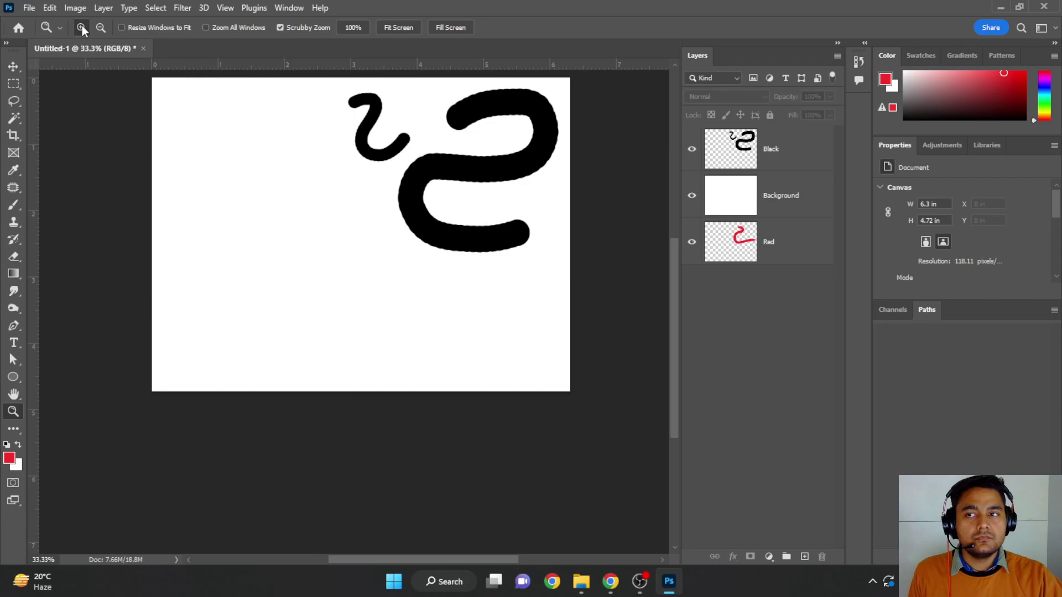
Step: Zoom out to 25% so the whole document sits small, and pan it into view
{"action": "left_click", "coordinate": [414, 135]}
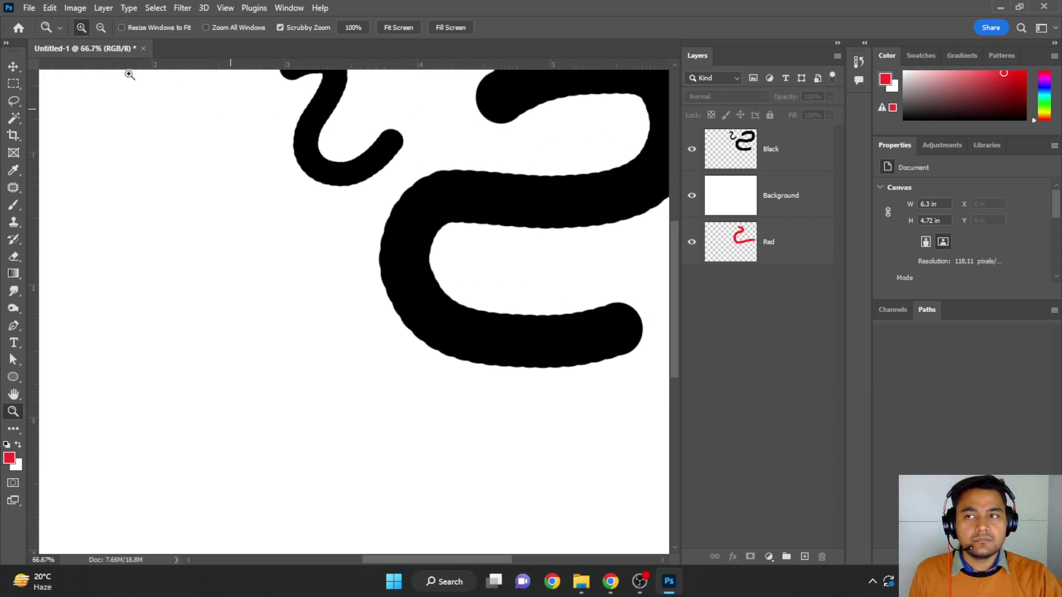
{"action": "left_click", "coordinate": [102, 28]}
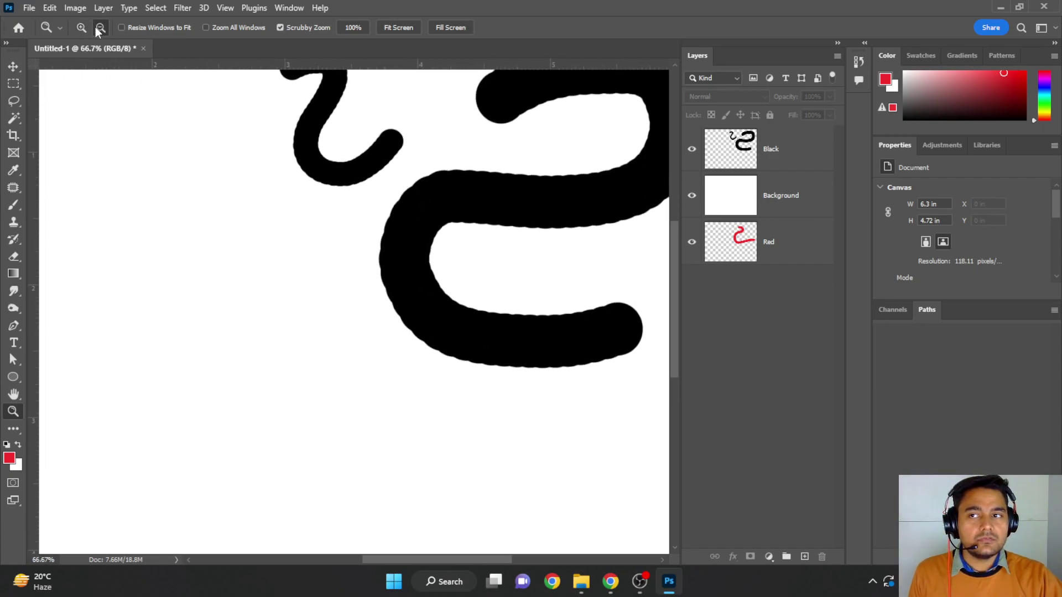
{"action": "left_click", "coordinate": [152, 301]}
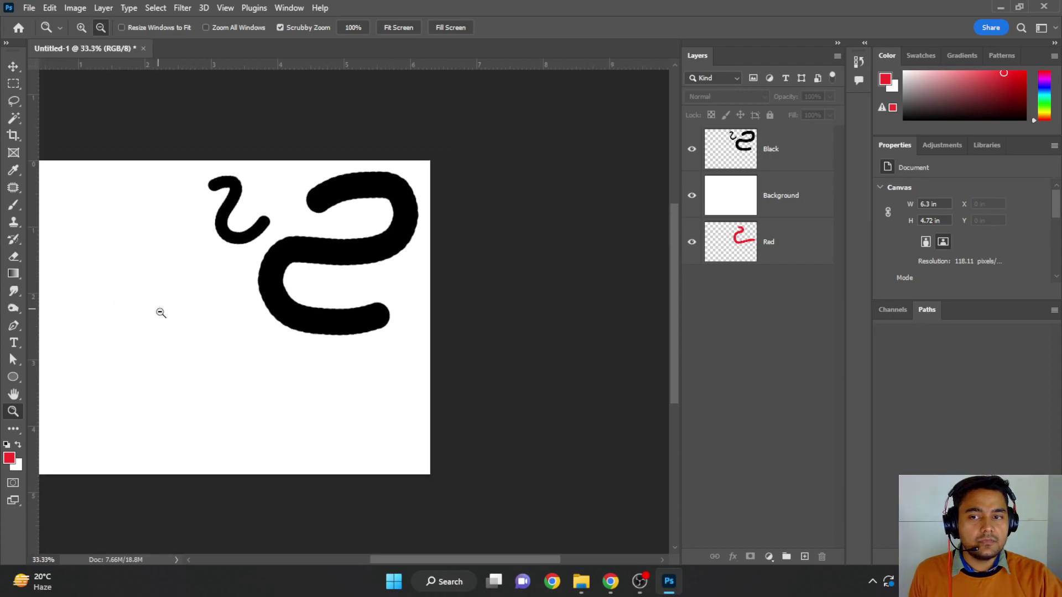
{"action": "left_click", "coordinate": [158, 310]}
{"action": "left_click_drag", "start_coordinate": [144, 349], "coordinate": [303, 307]}
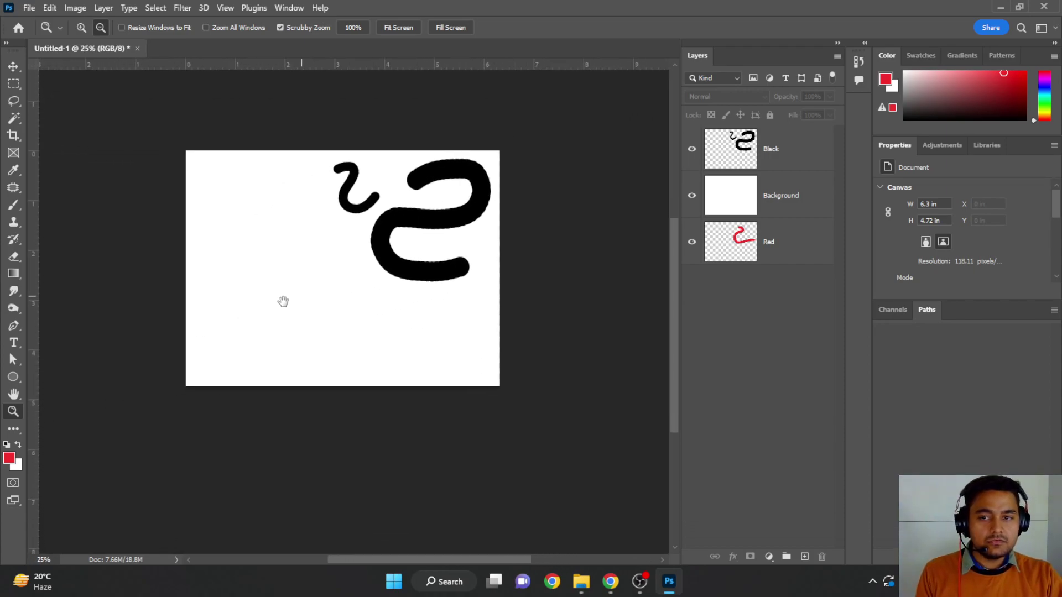